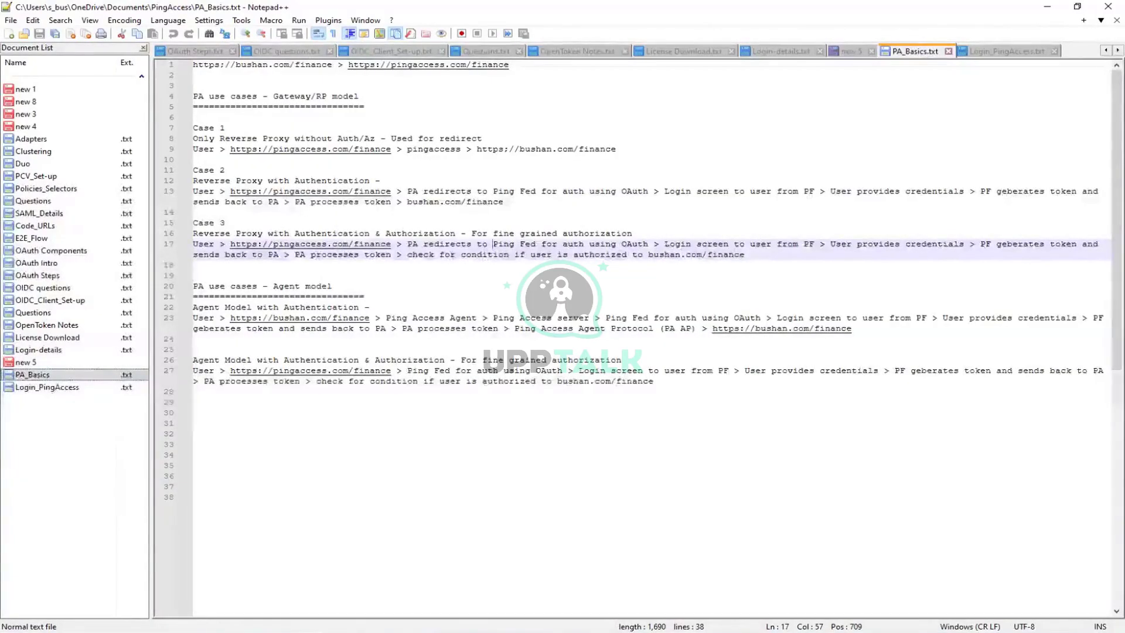
# Open the Windows Start menu over the PA_Basics notes in Notepad++.
pyautogui.press('super')
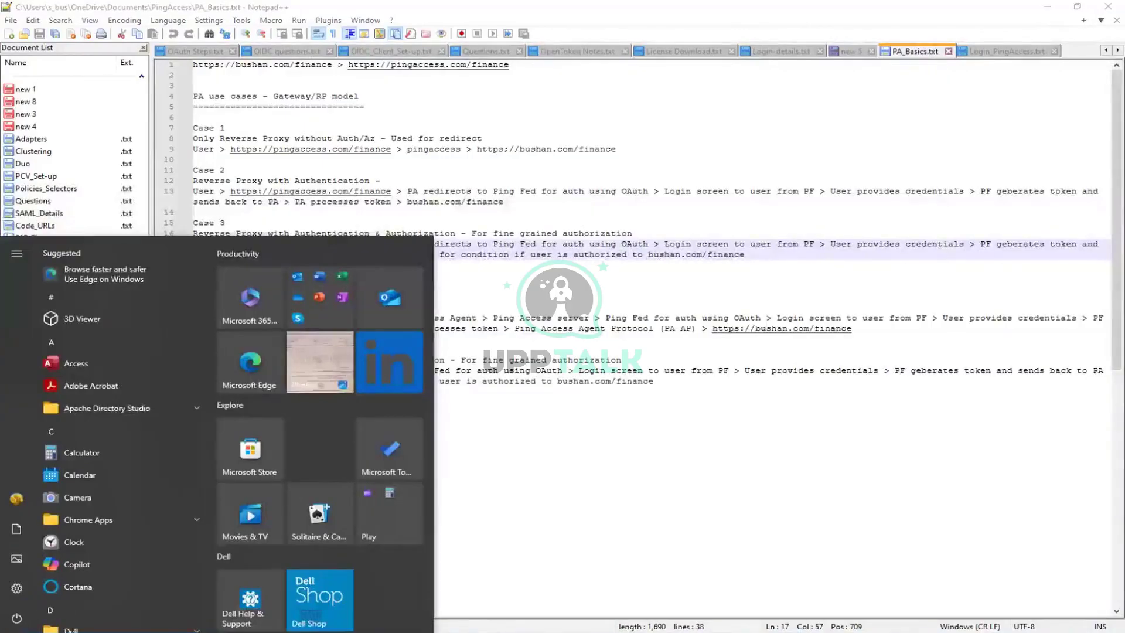
# Search Bing for 'java version', then search Windows for 'cmd'.
pyautogui.write('java')
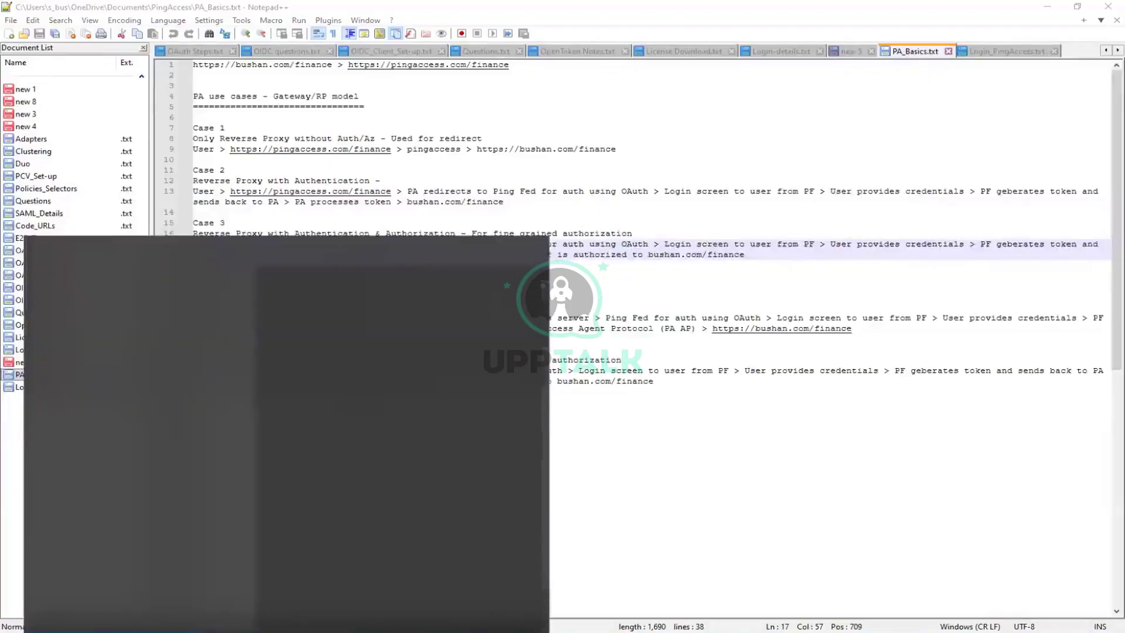
pyautogui.write(' version')
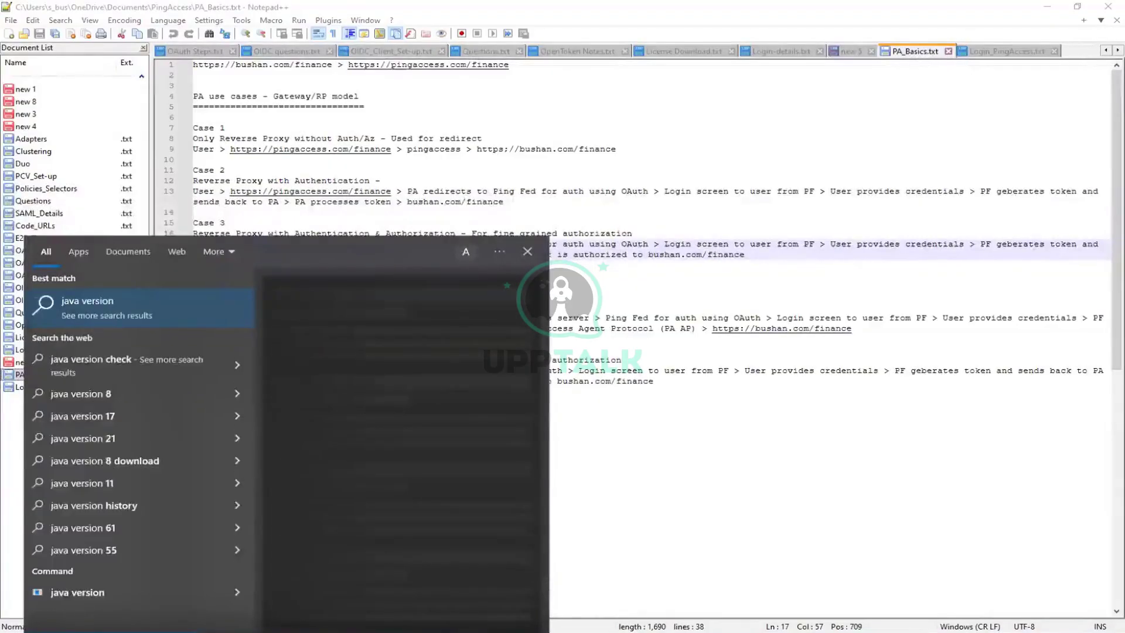
pyautogui.press('Return')
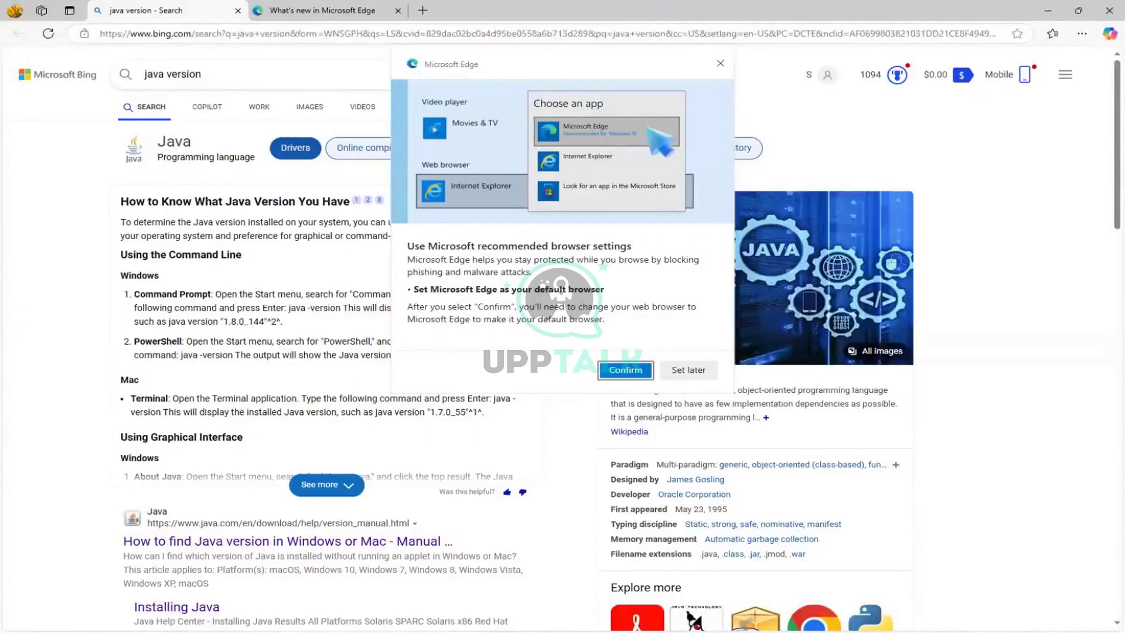
pyautogui.press('super')
pyautogui.press('super')
pyautogui.press('super')
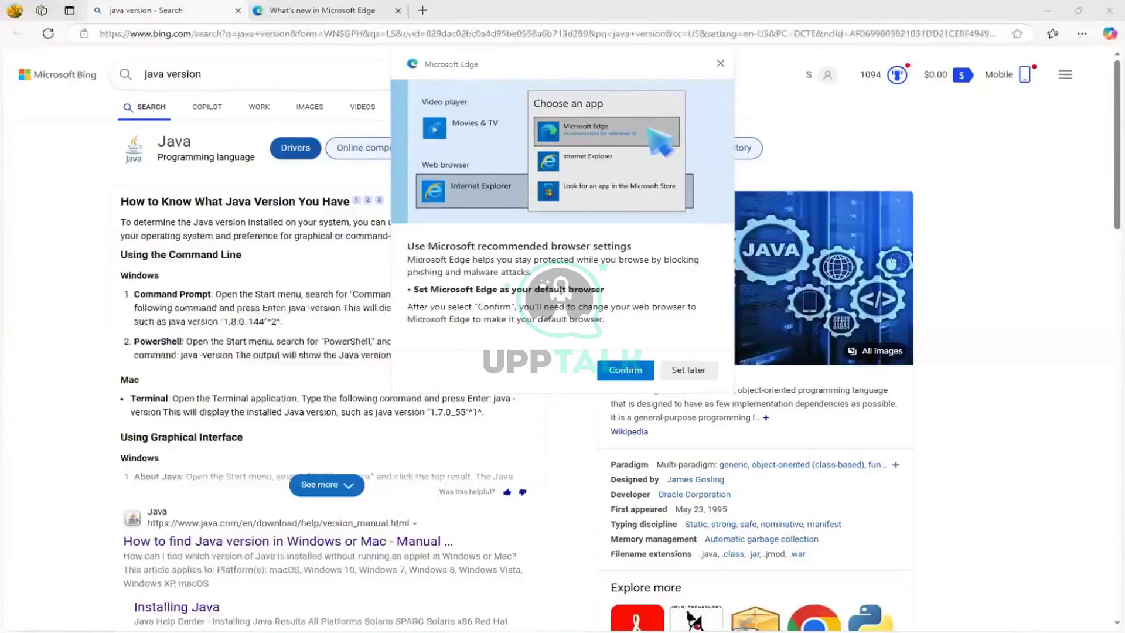
pyautogui.write('cmd')
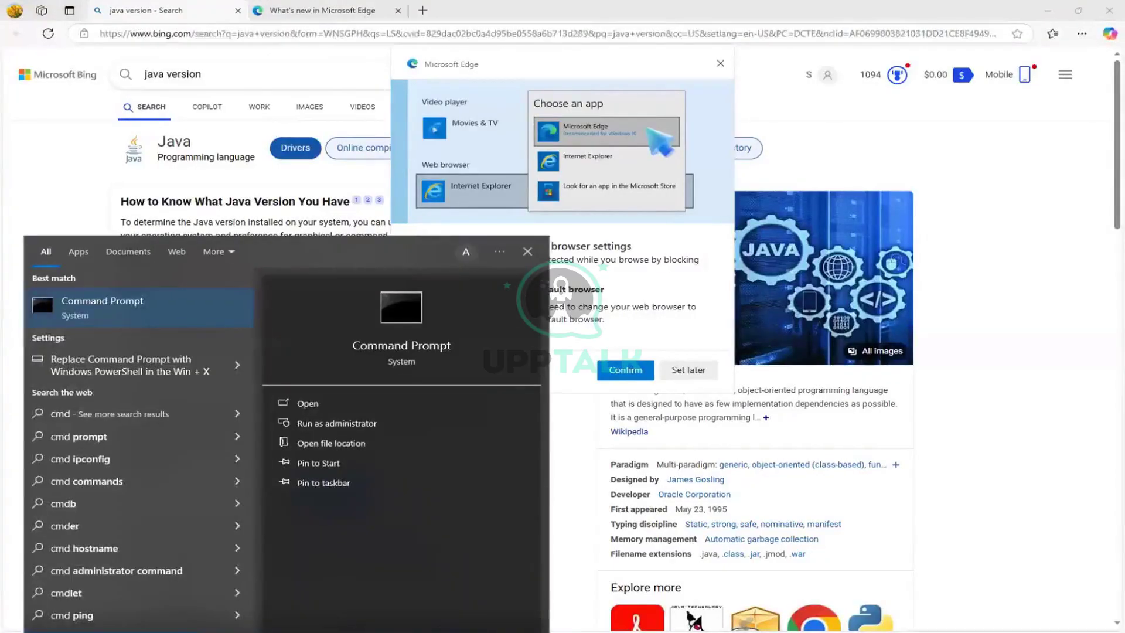
# Open Command Prompt and run 'java version'.
pyautogui.click(87, 306)
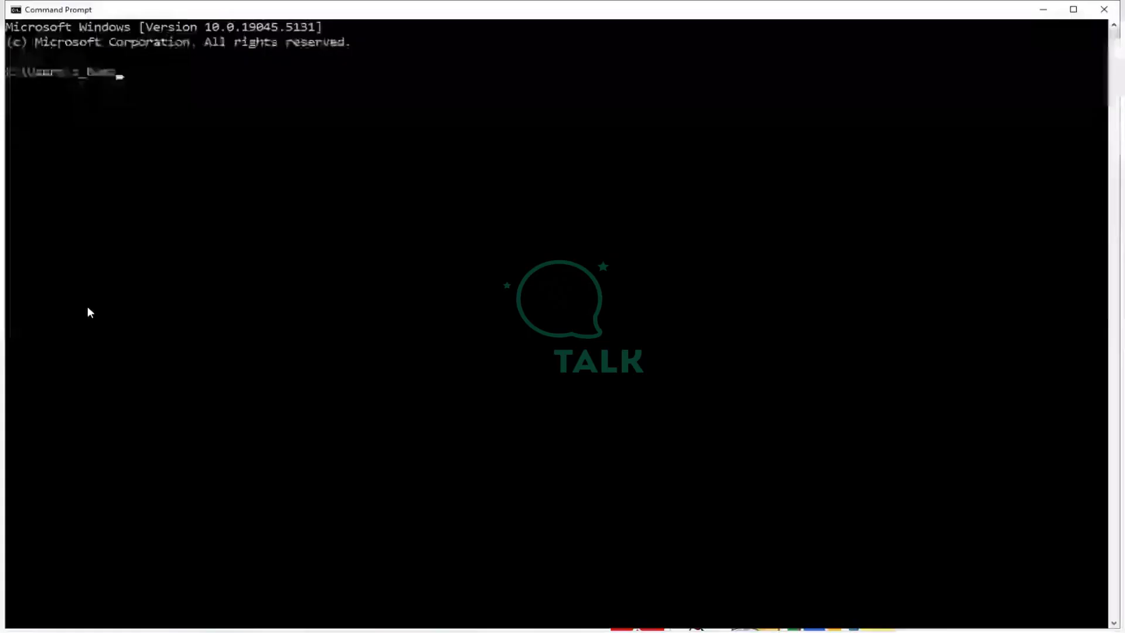
pyautogui.write('java s')
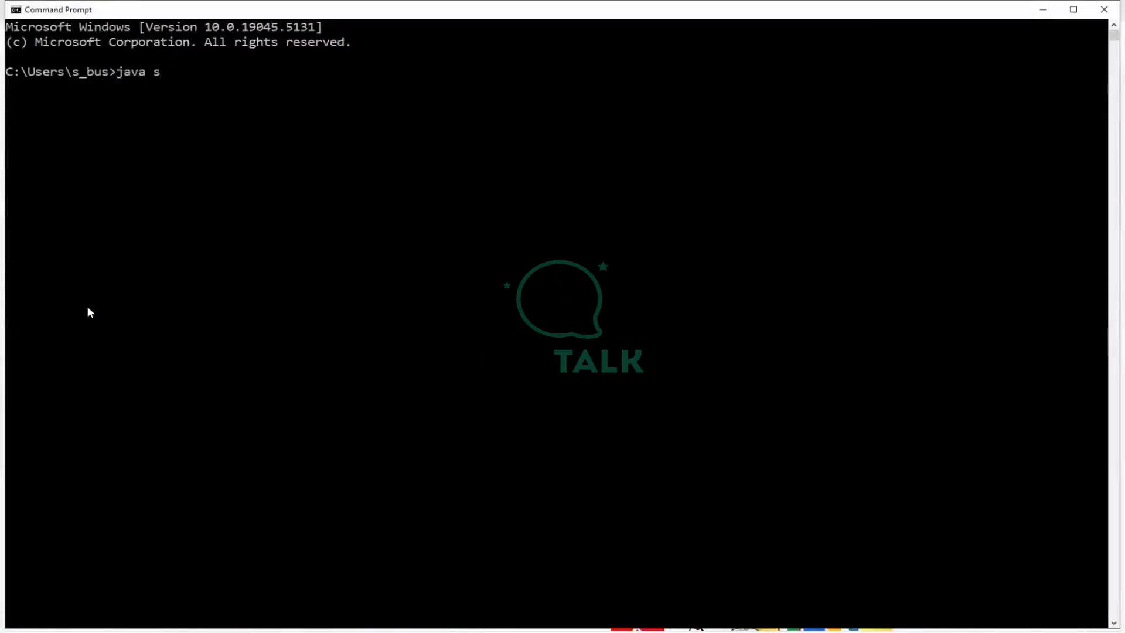
pyautogui.press('BackSpace')
pyautogui.write('version')
pyautogui.press('Return')
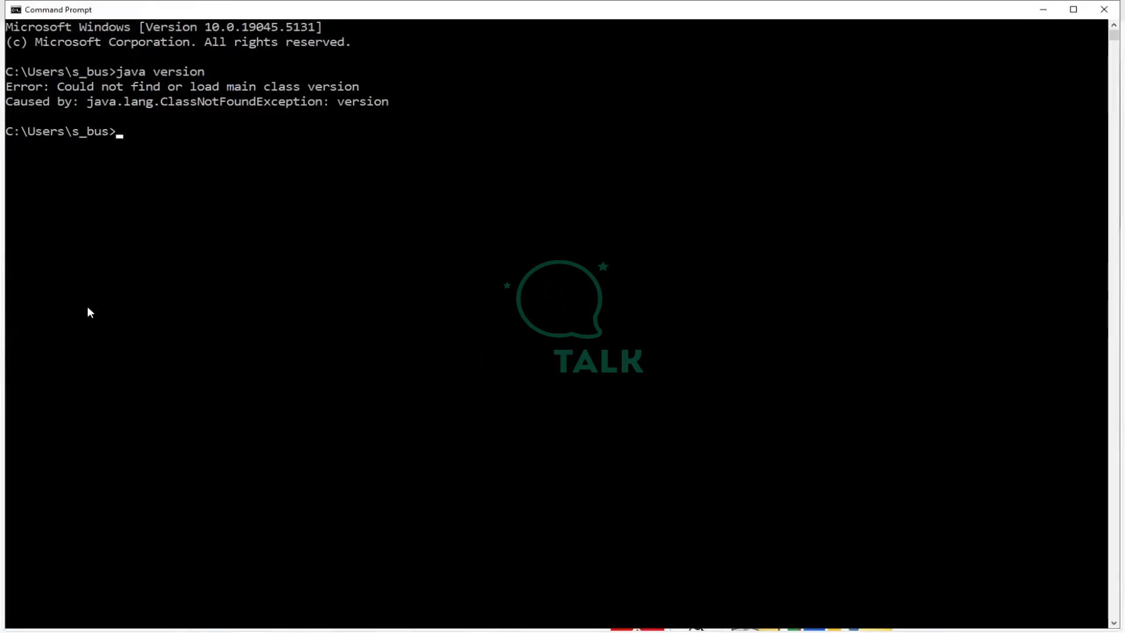
# Run 'java -version' to confirm Java 17.0.10, and dismiss Edge's default-browser prompt.
pyautogui.write('java -versi')
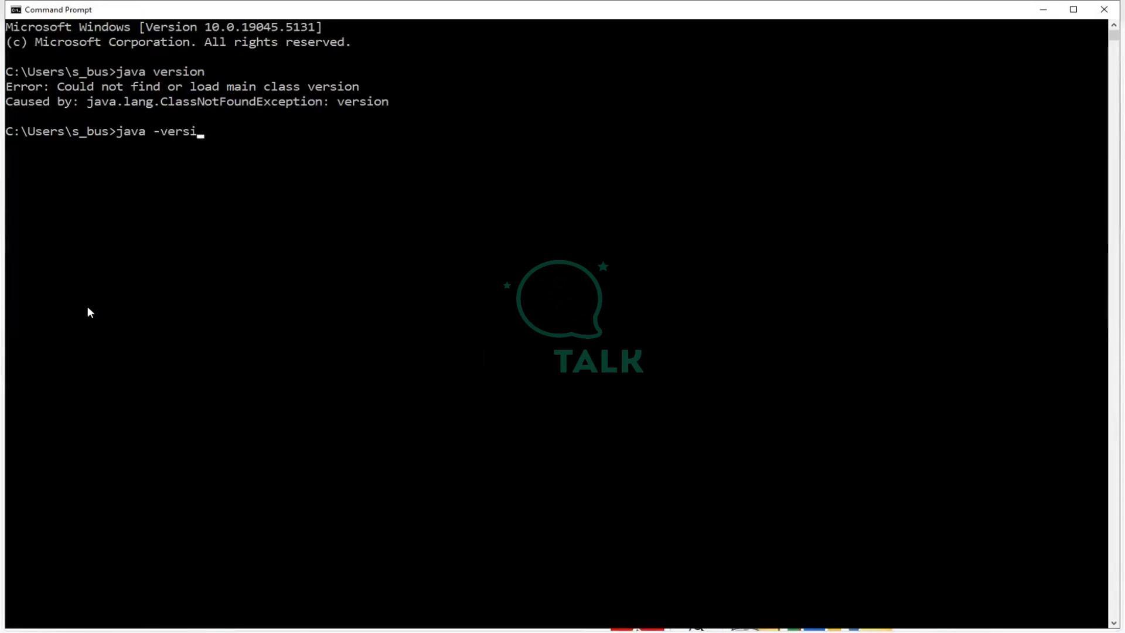
pyautogui.write('on')
pyautogui.press('Return')
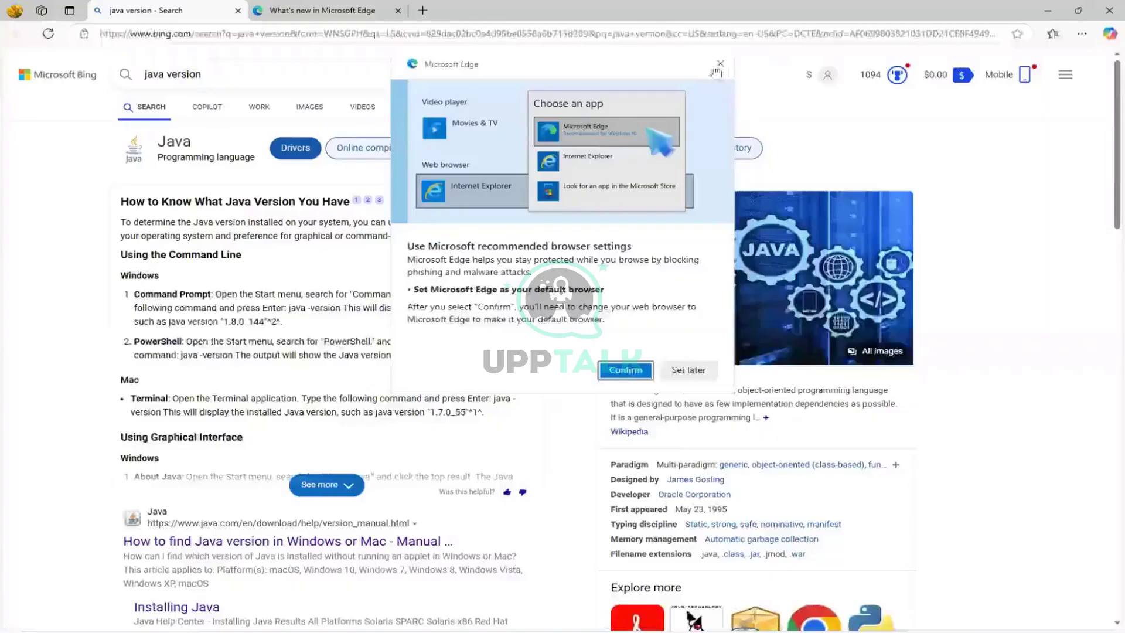
pyautogui.click(718, 66)
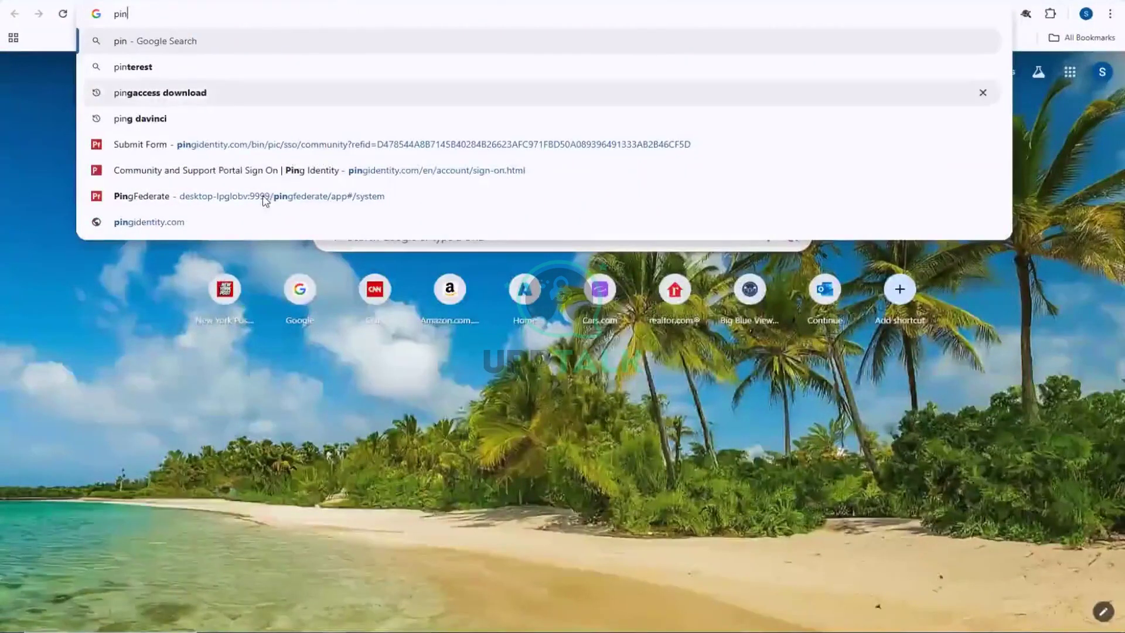
# Open the PingAccess 8.1.2 download page, then go to the Ping account sign-on.
pyautogui.click(214, 94)
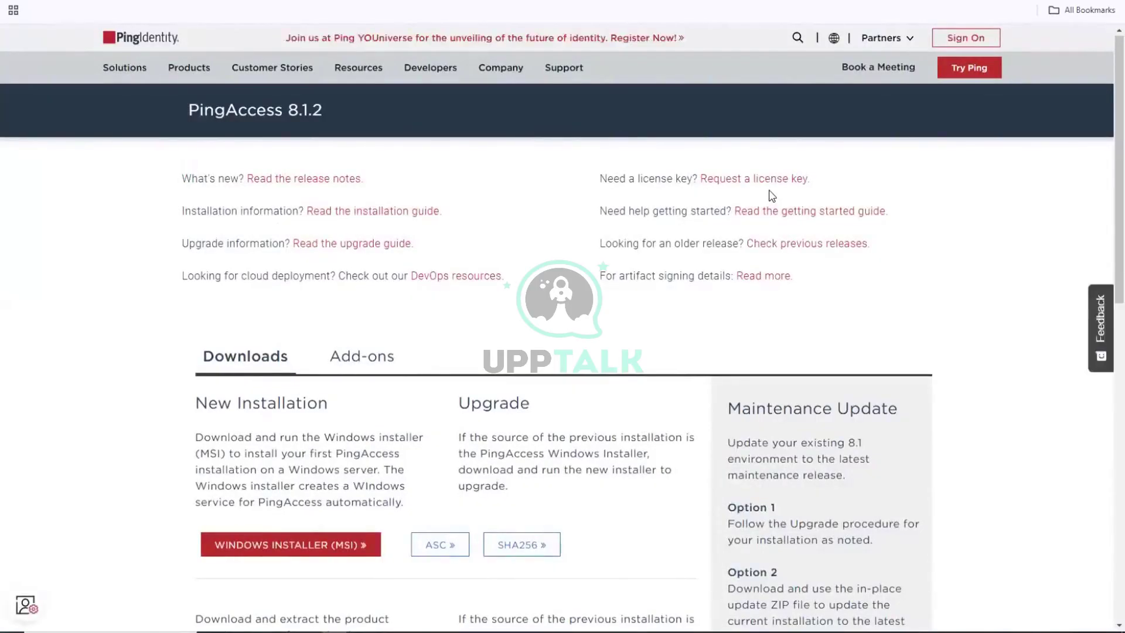
pyautogui.scroll(-2, 772, 196)
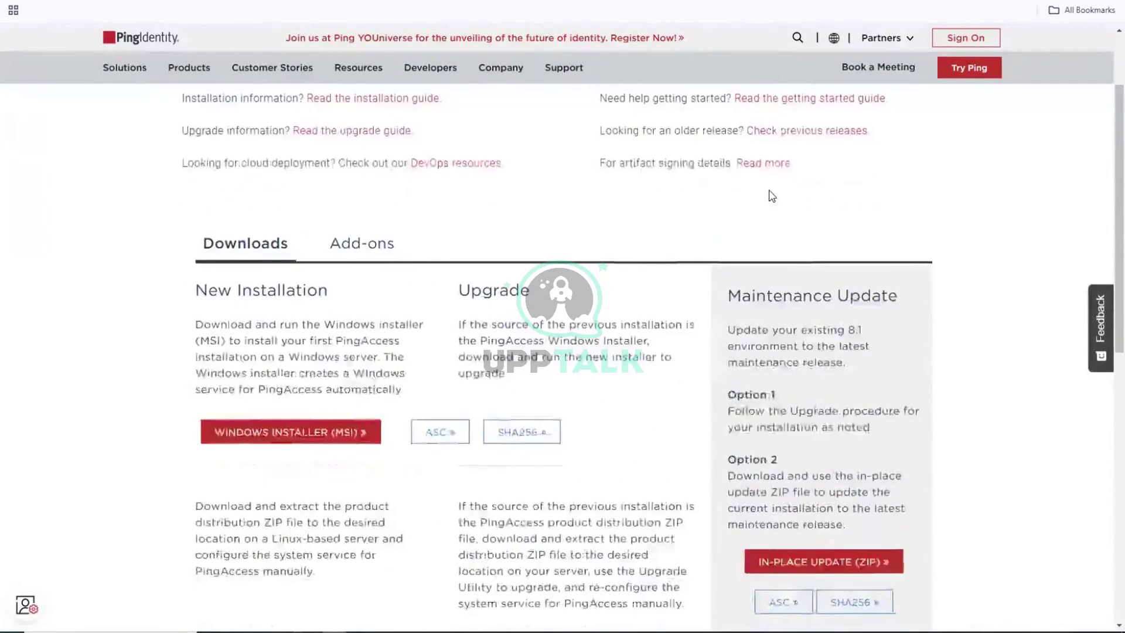
pyautogui.scroll(2, 773, 196)
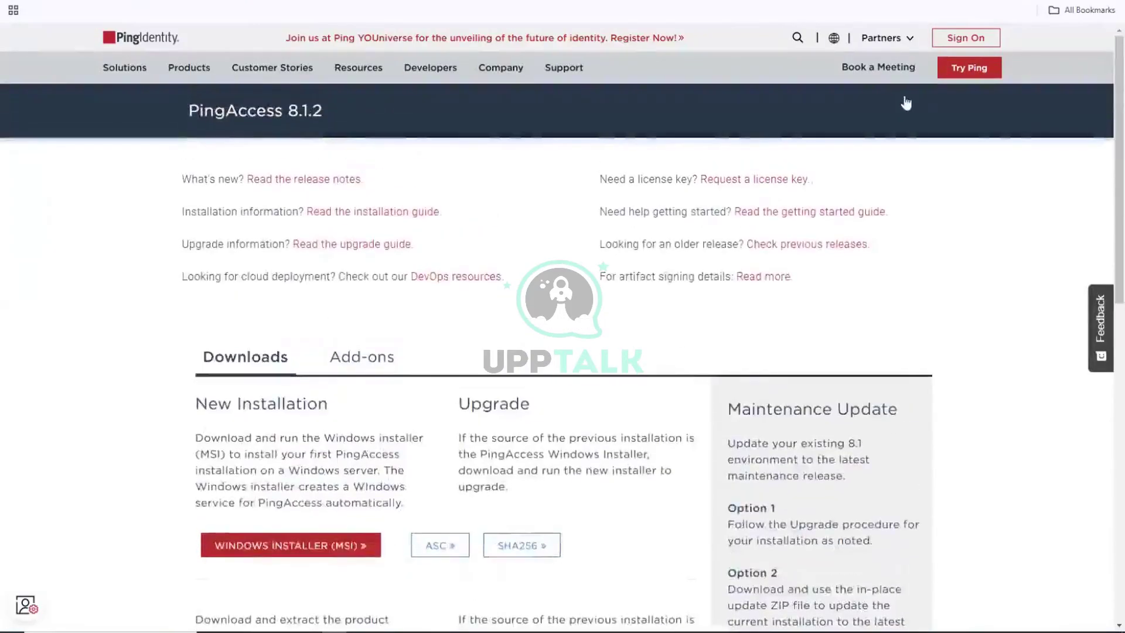
pyautogui.click(961, 44)
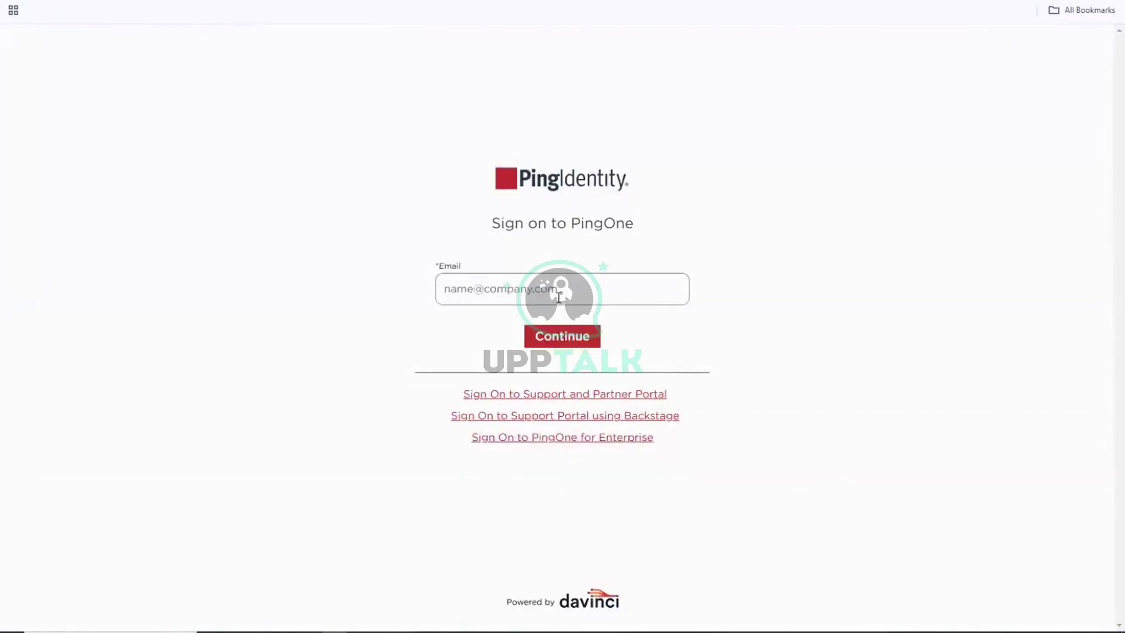
# Sign on to the Ping Support and Partner Portal with the account credentials.
pyautogui.click(559, 395)
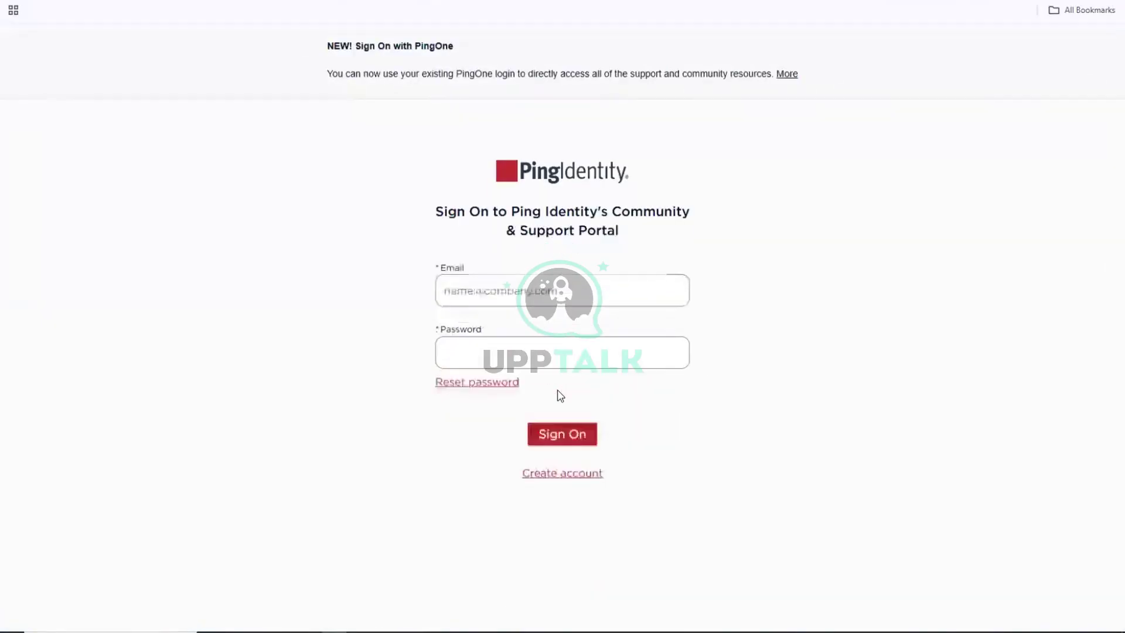
pyautogui.click(560, 437)
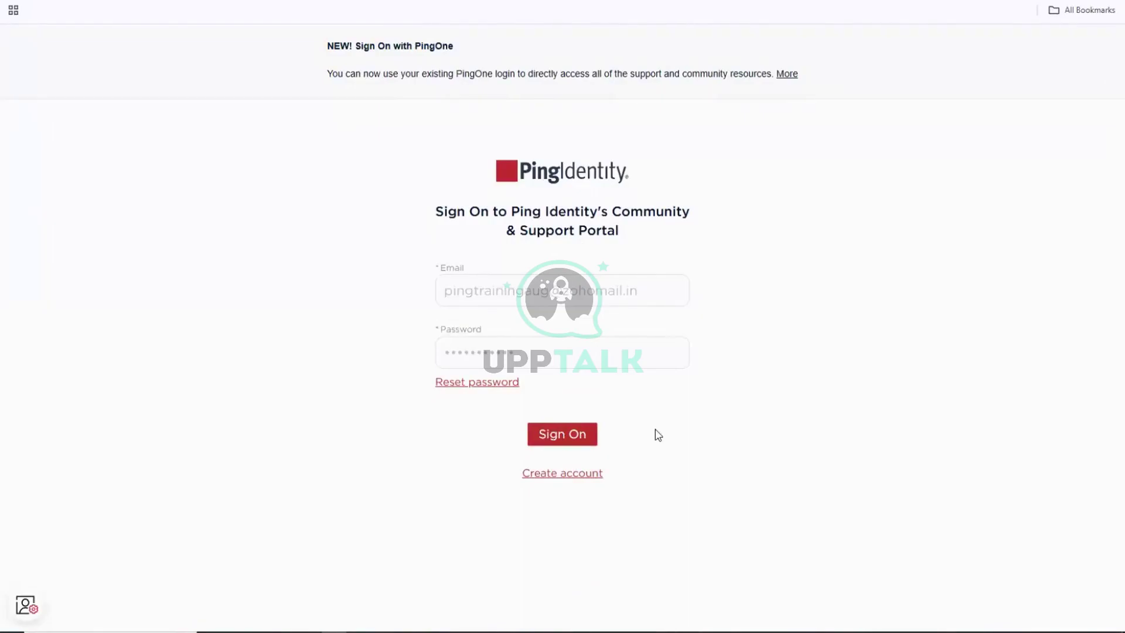
pyautogui.click(583, 439)
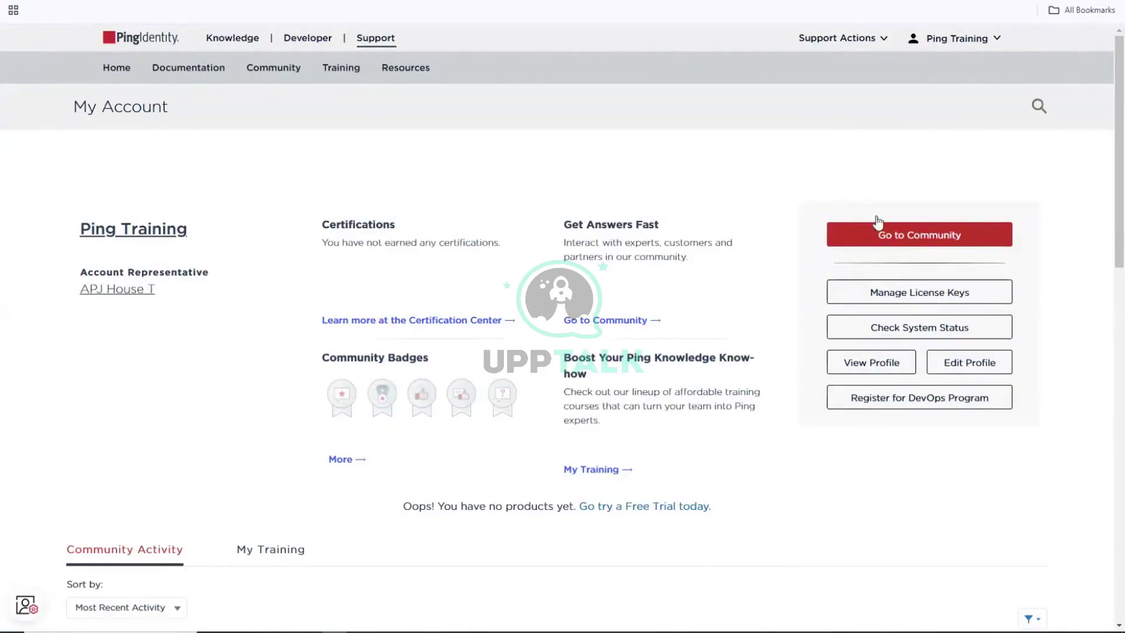
# Open the account's Your License Keys list and browse it.
pyautogui.click(901, 295)
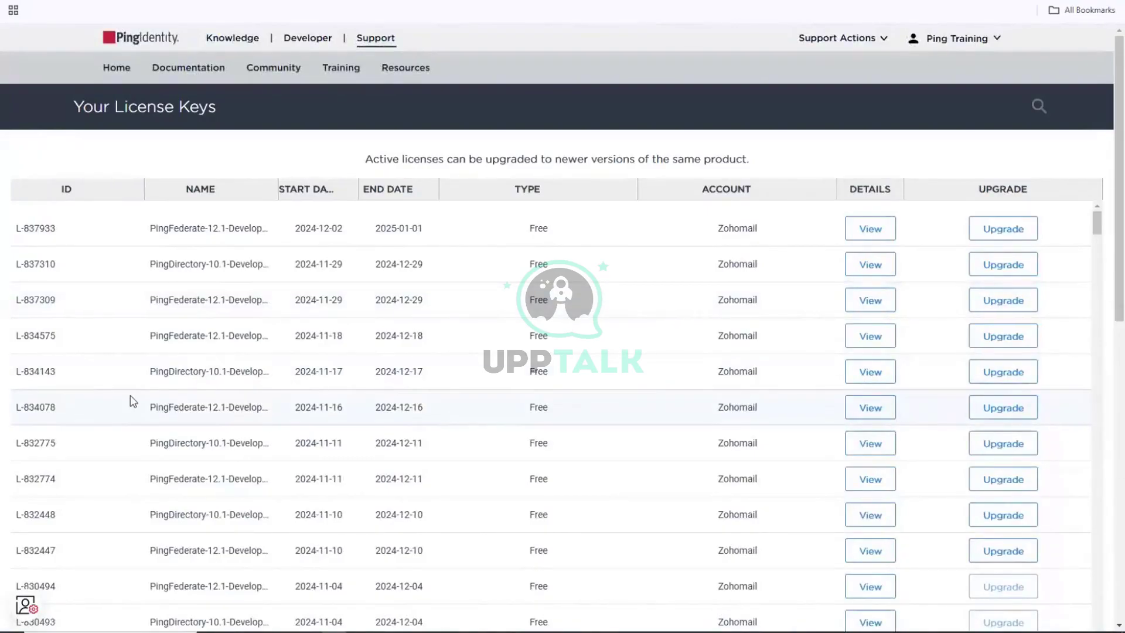
pyautogui.scroll(-5, 134, 401)
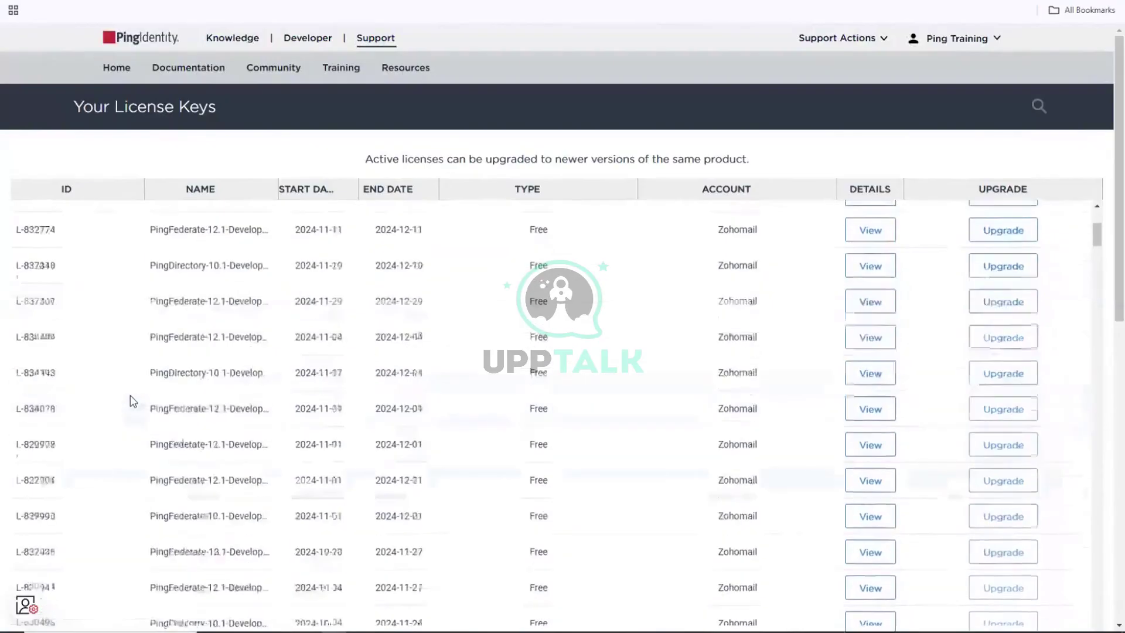
pyautogui.scroll(4, 133, 401)
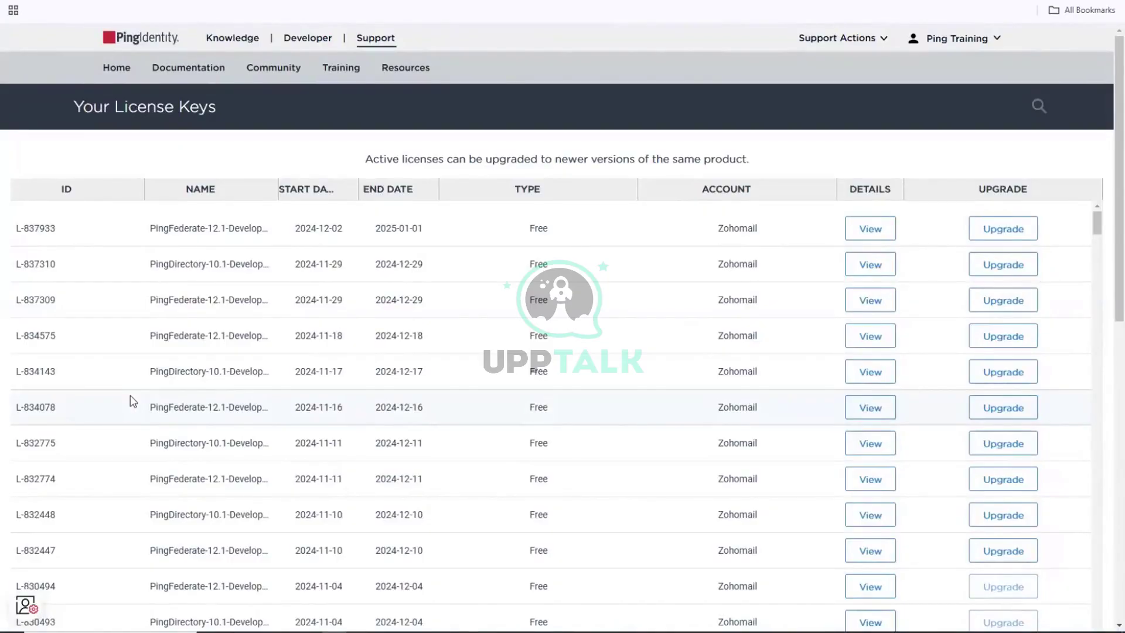
pyautogui.scroll(-4, 133, 401)
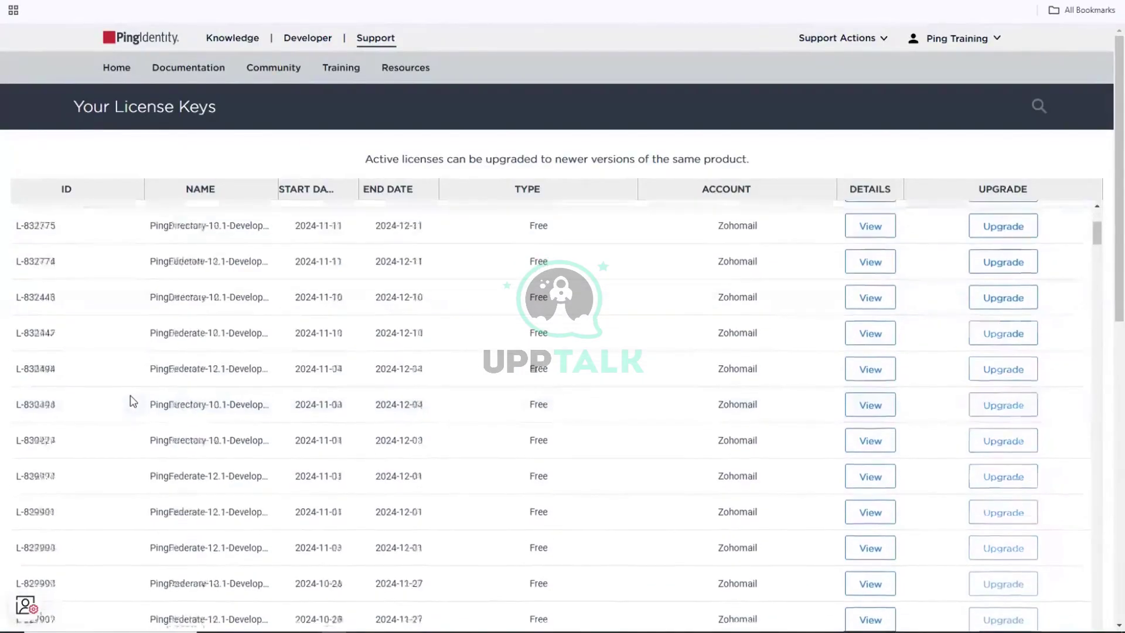
pyautogui.scroll(-2, 133, 402)
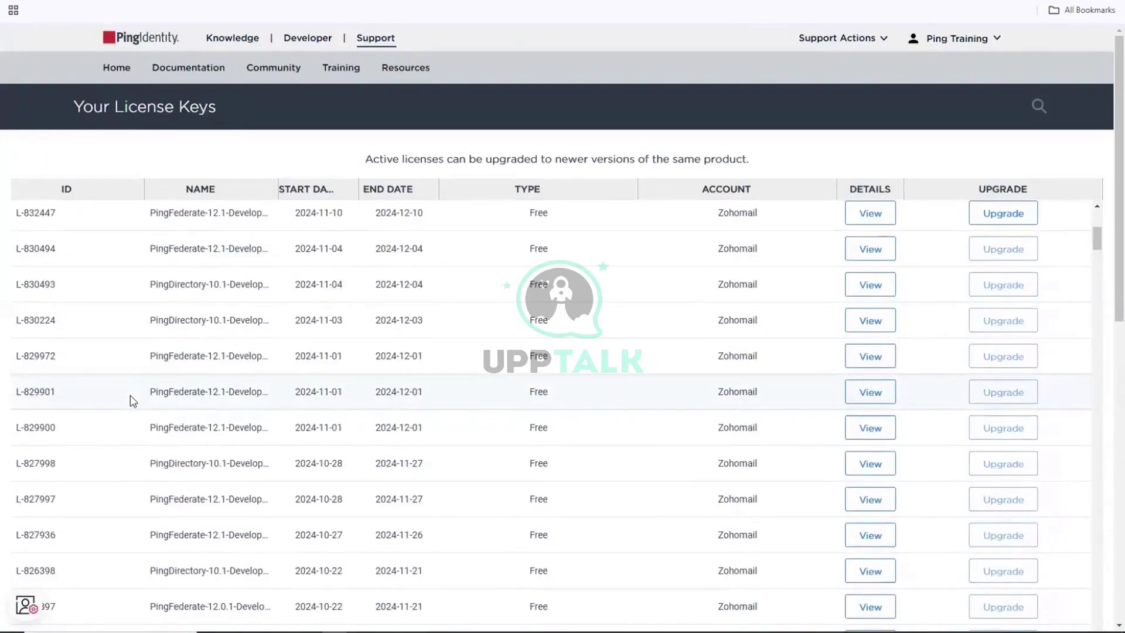
pyautogui.scroll(6, 133, 401)
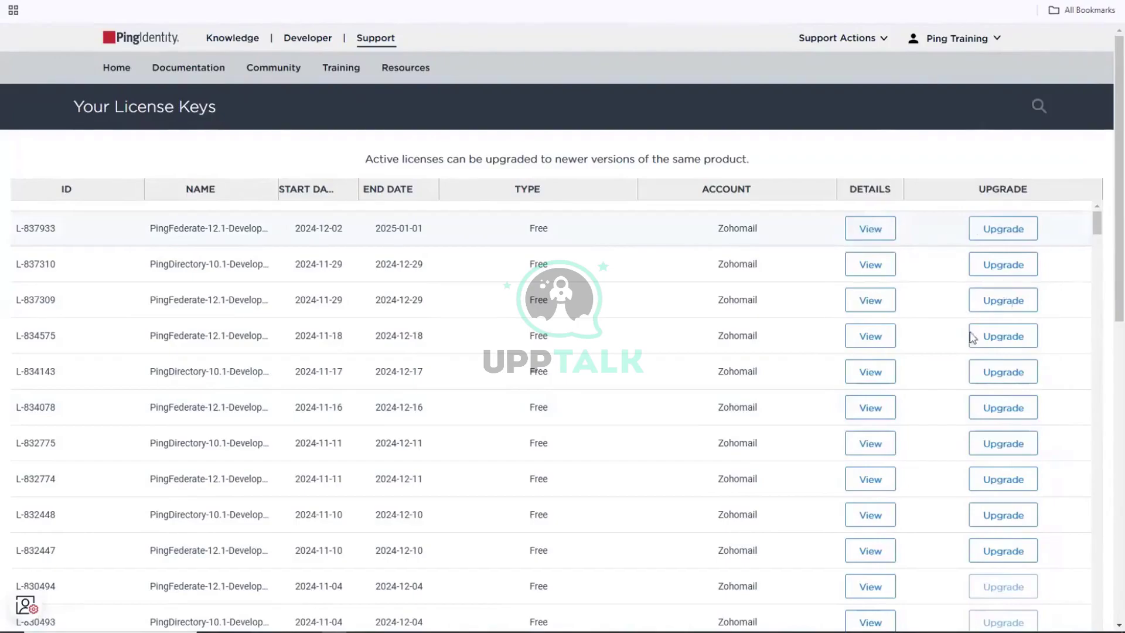
# Scroll the license table to the top and start a Create Free License Key request.
pyautogui.moveTo(1100, 223); pyautogui.dragTo(1091, 376)
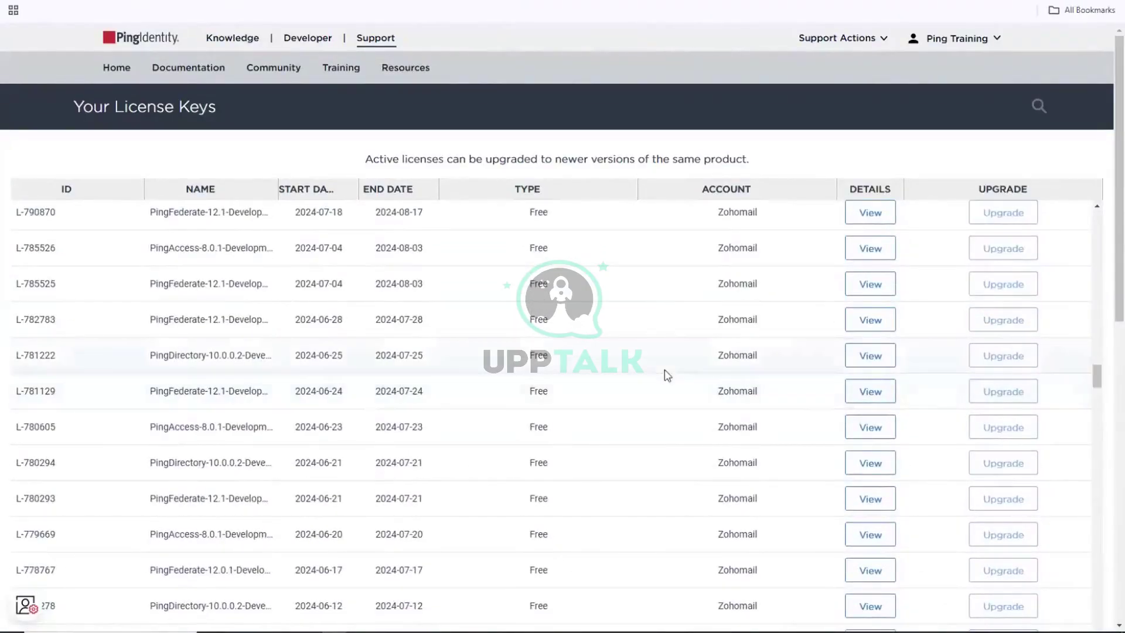
pyautogui.scroll(8, 666, 377)
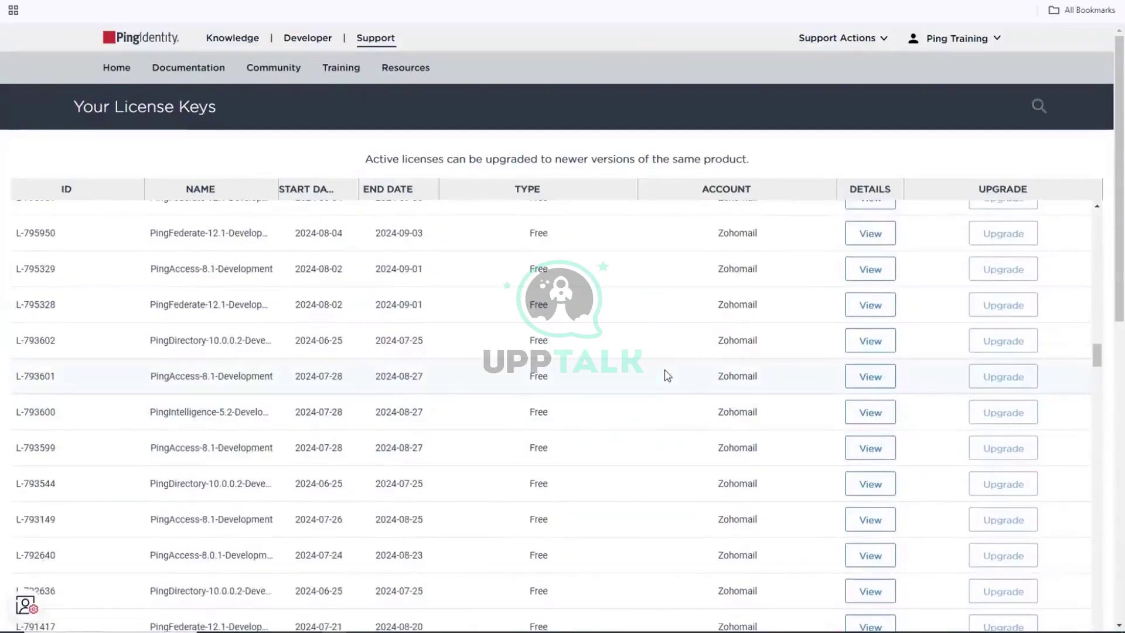
pyautogui.scroll(2, 667, 376)
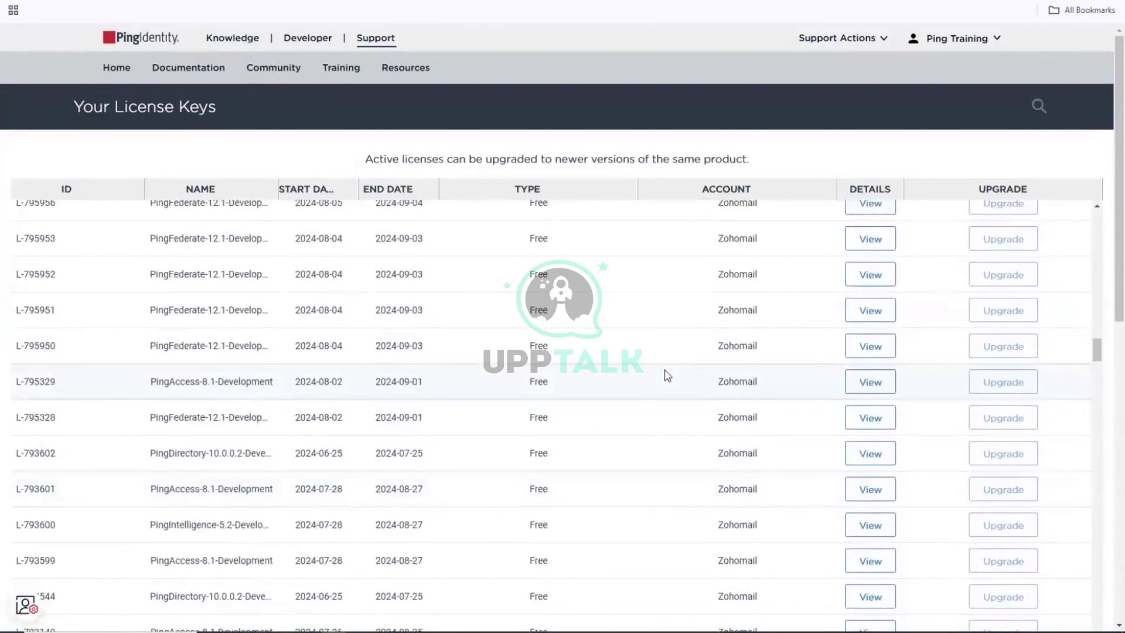
pyautogui.moveTo(1096, 356); pyautogui.dragTo(1106, 150)
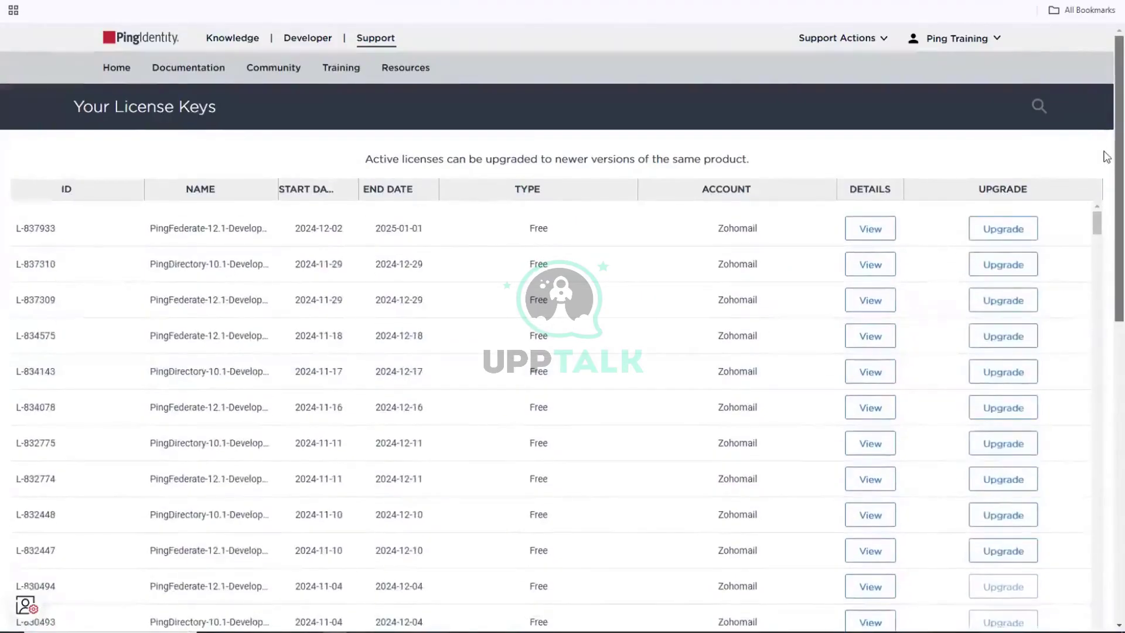
pyautogui.scroll(-3, 1106, 150)
pyautogui.scroll(-1, 1106, 240)
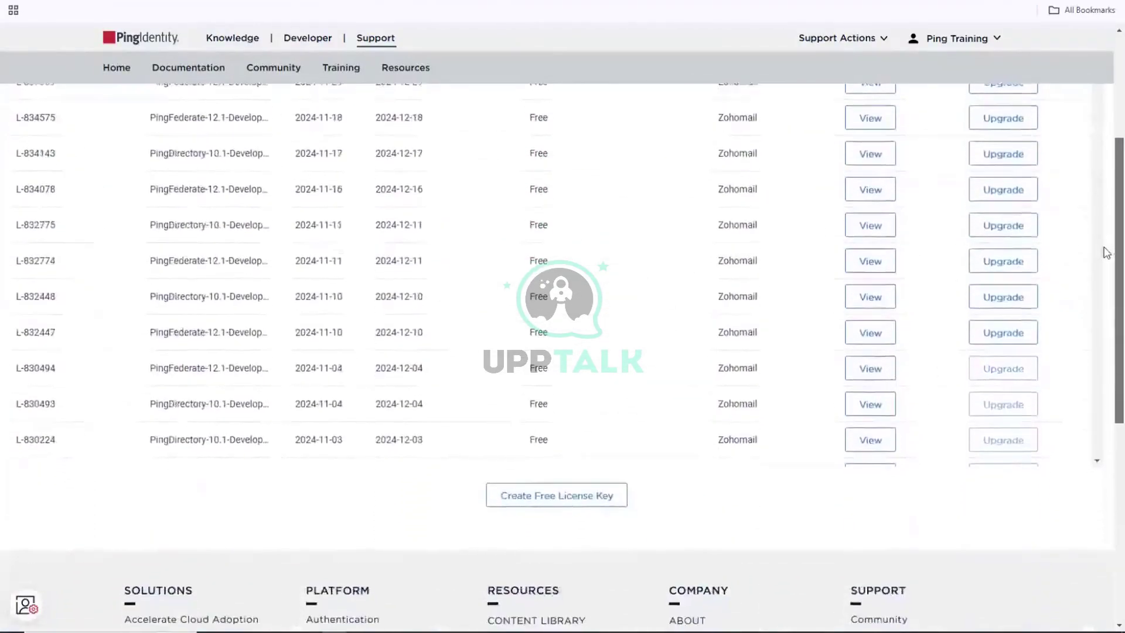
pyautogui.click(576, 503)
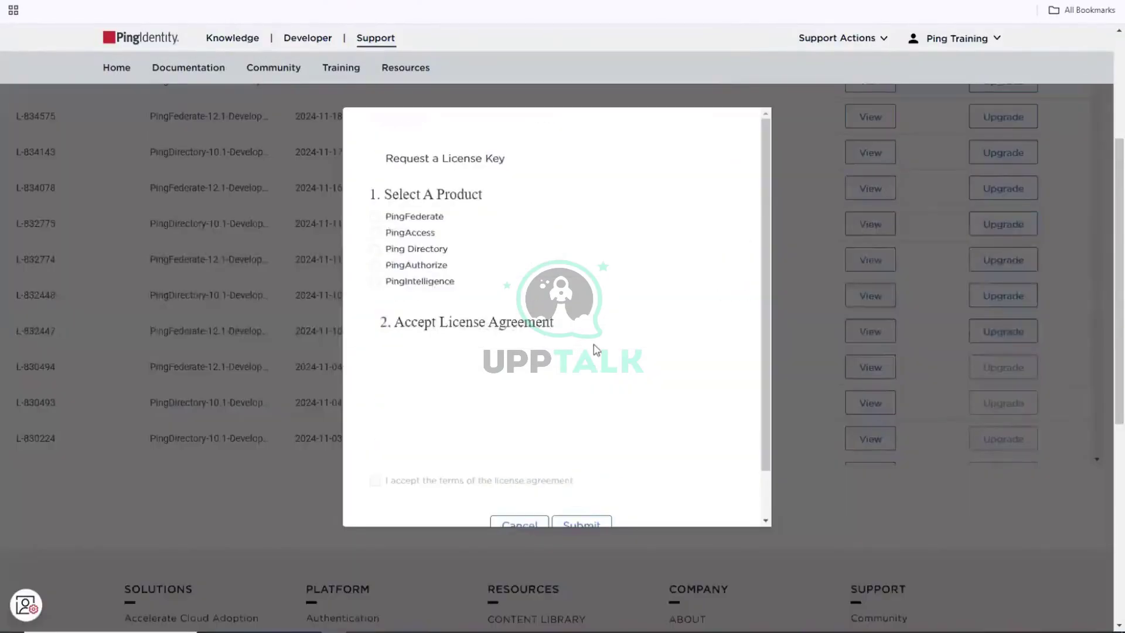
# Submit the free license key request and choose PingFederate as the product.
pyautogui.scroll(-1, 615, 346)
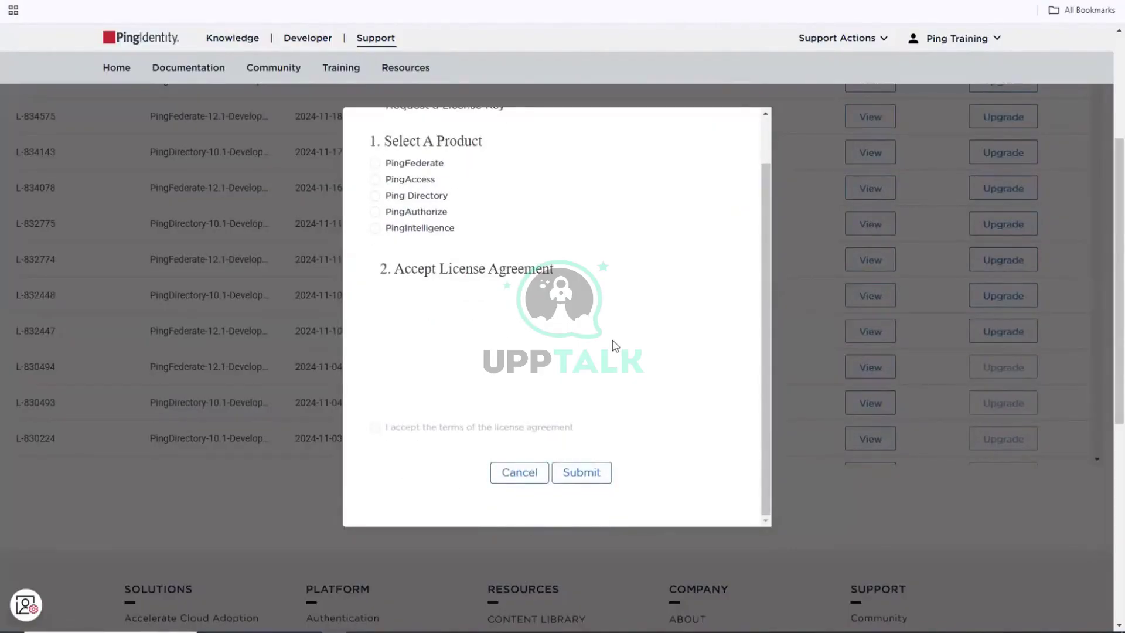
pyautogui.click(598, 475)
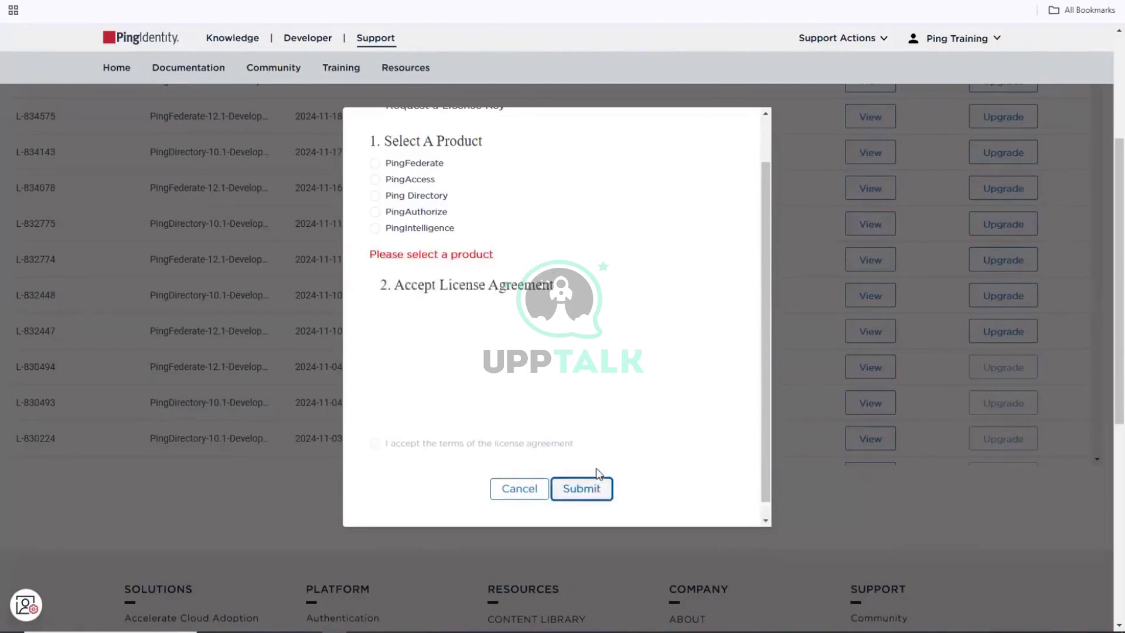
pyautogui.click(570, 405)
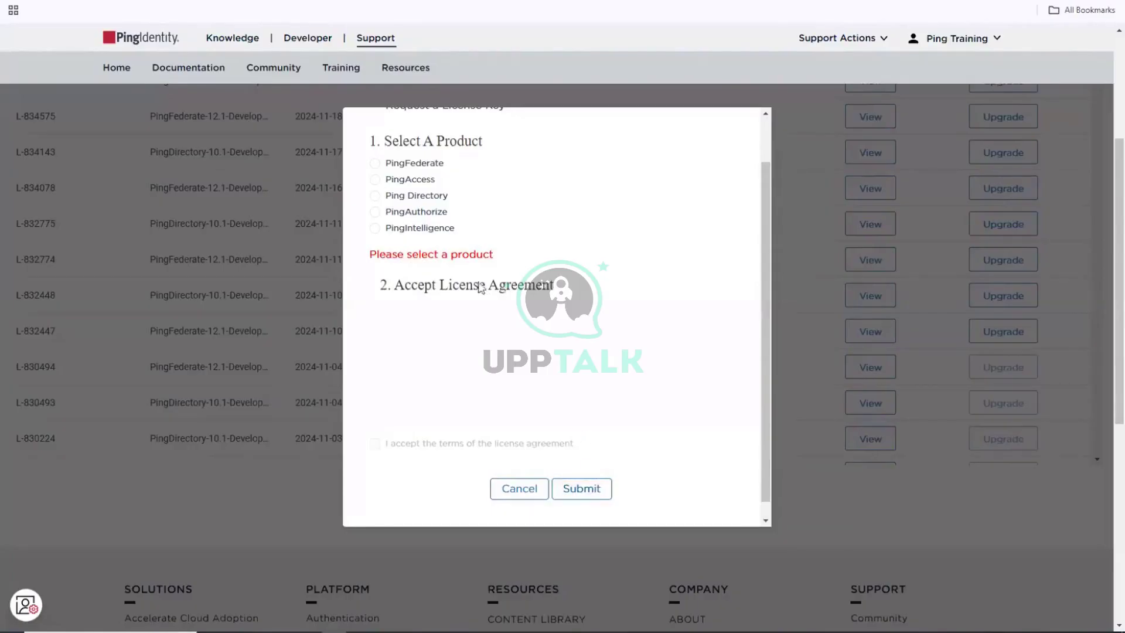
pyautogui.click(431, 164)
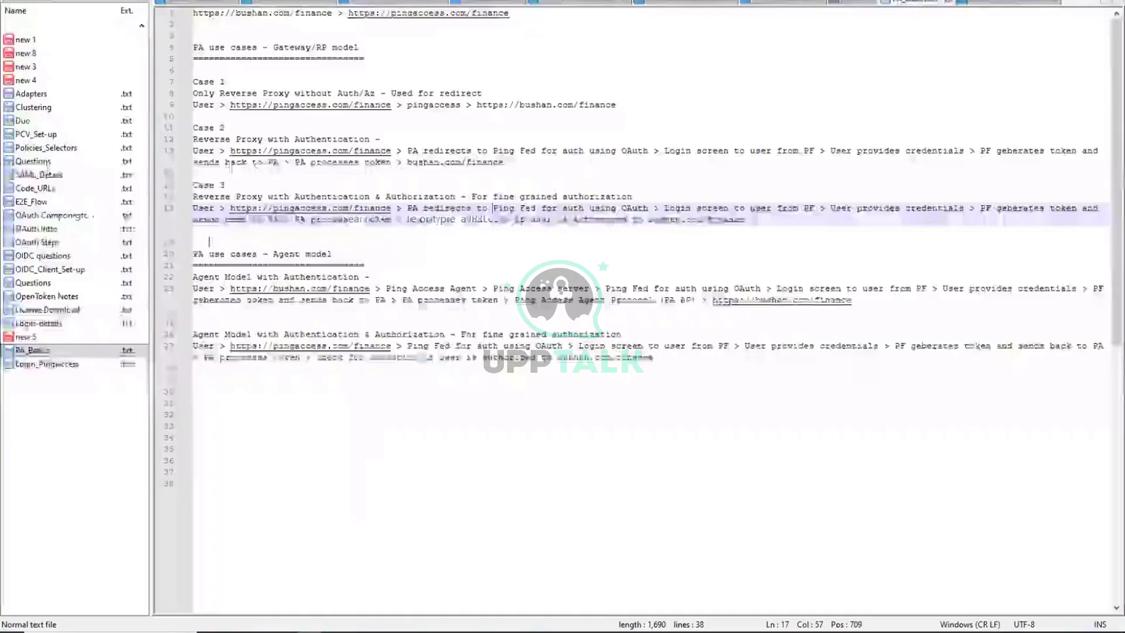
# Open Login-details.txt and select the PingFederate admin console URL on line 26.
pyautogui.click(53, 324)
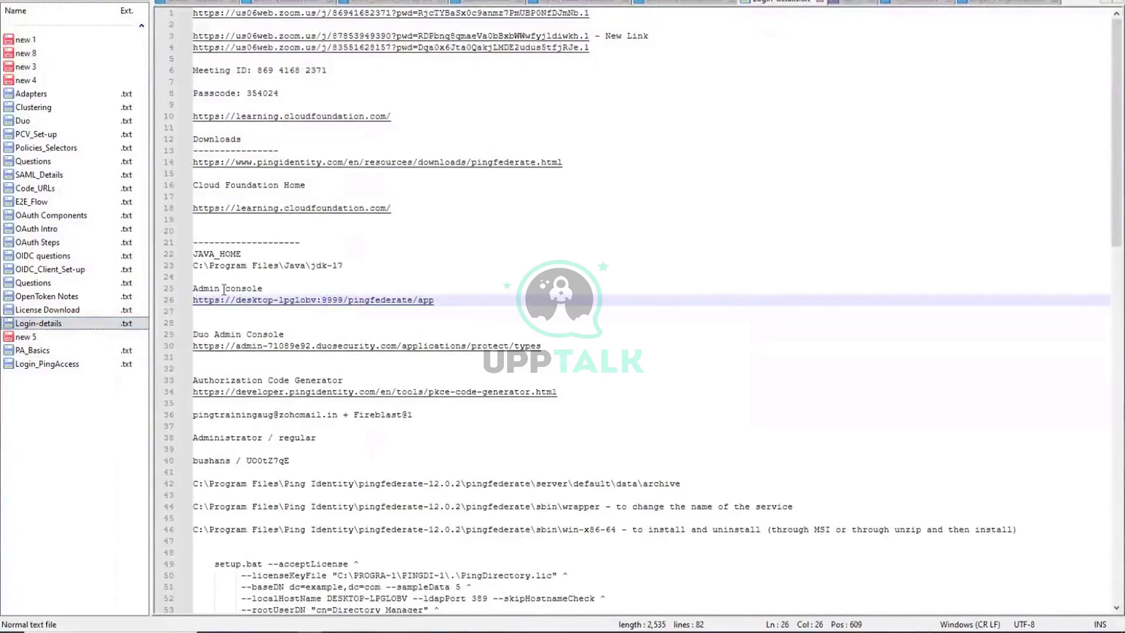
pyautogui.click(253, 301)
pyautogui.moveTo(435, 300); pyautogui.dragTo(183, 303)
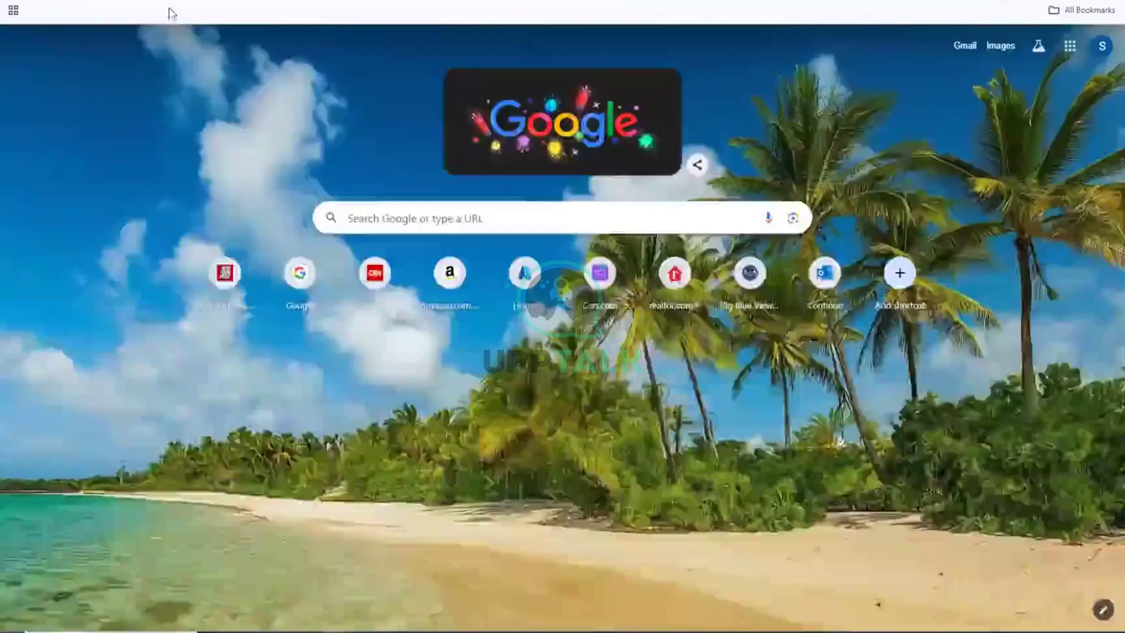
# Paste and load the PingFederate admin console URL in Chrome, which refuses the connection.
pyautogui.hotkey('alt', 'Tab')
pyautogui.write('https://desktop-ipgslto:9999/pingfederate/app')
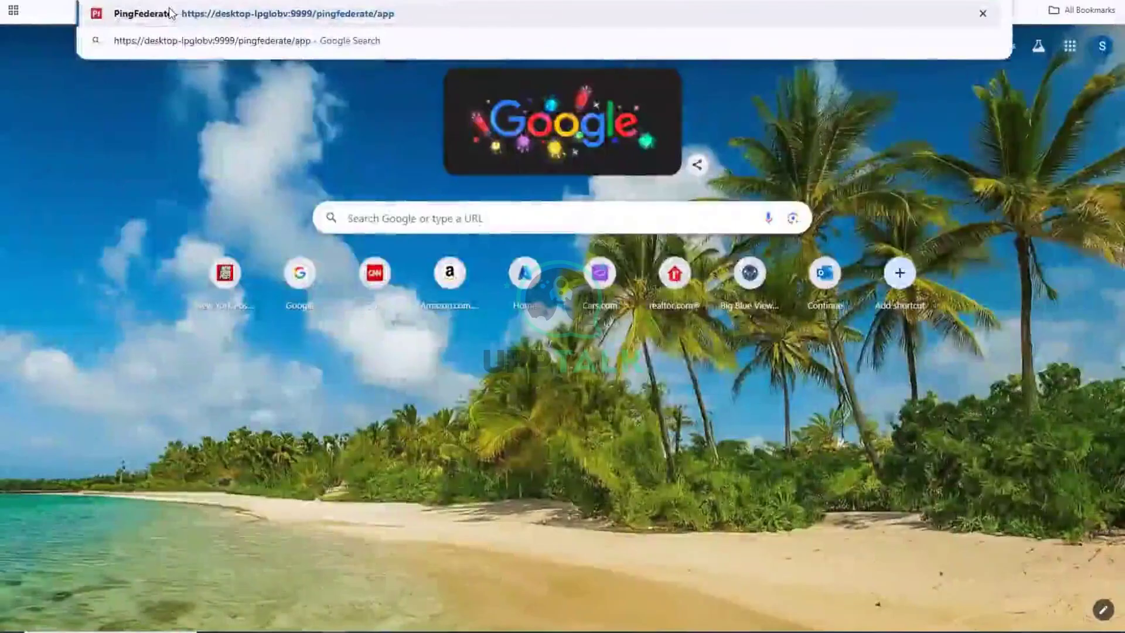
pyautogui.press('Return')
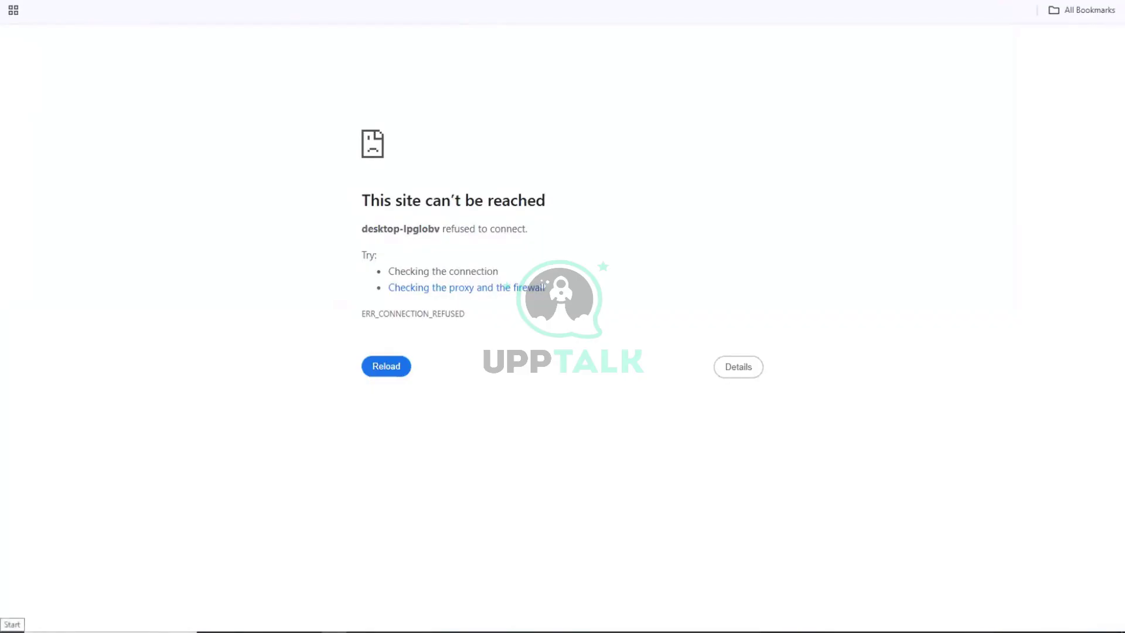
# Search Windows for 'service' and open the Services console.
pyautogui.press('super')
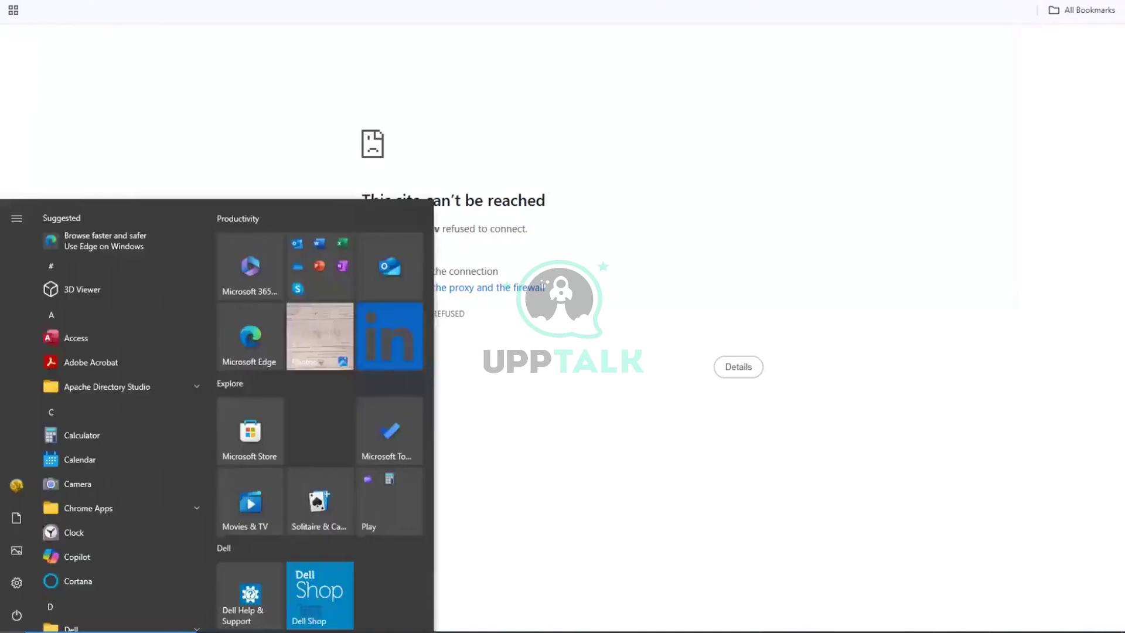
pyautogui.write('service')
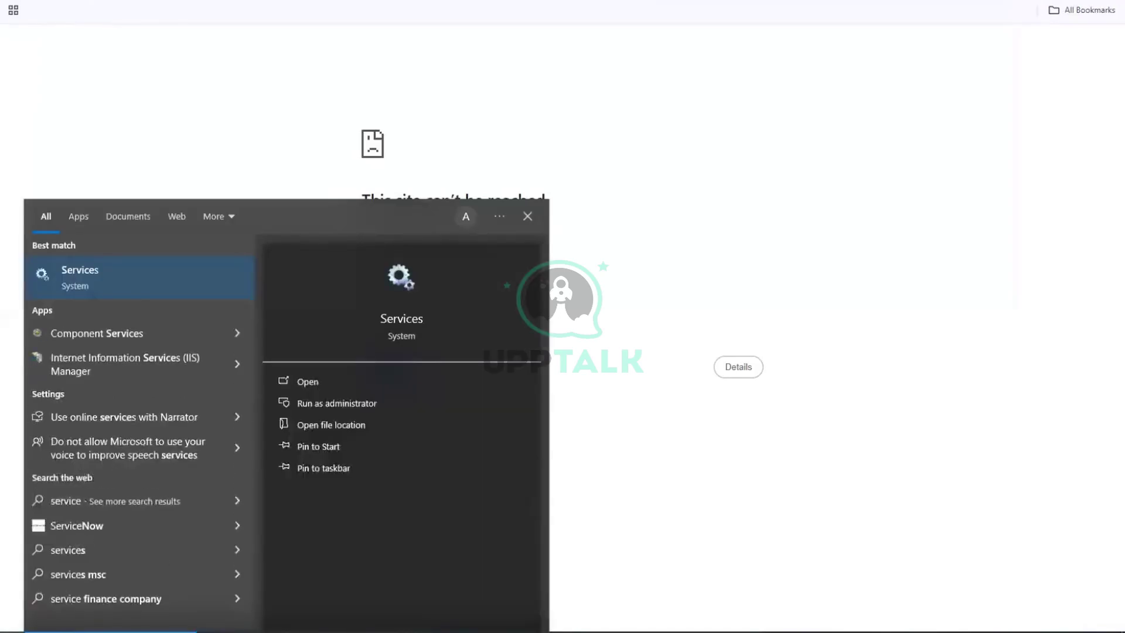
pyautogui.click(84, 271)
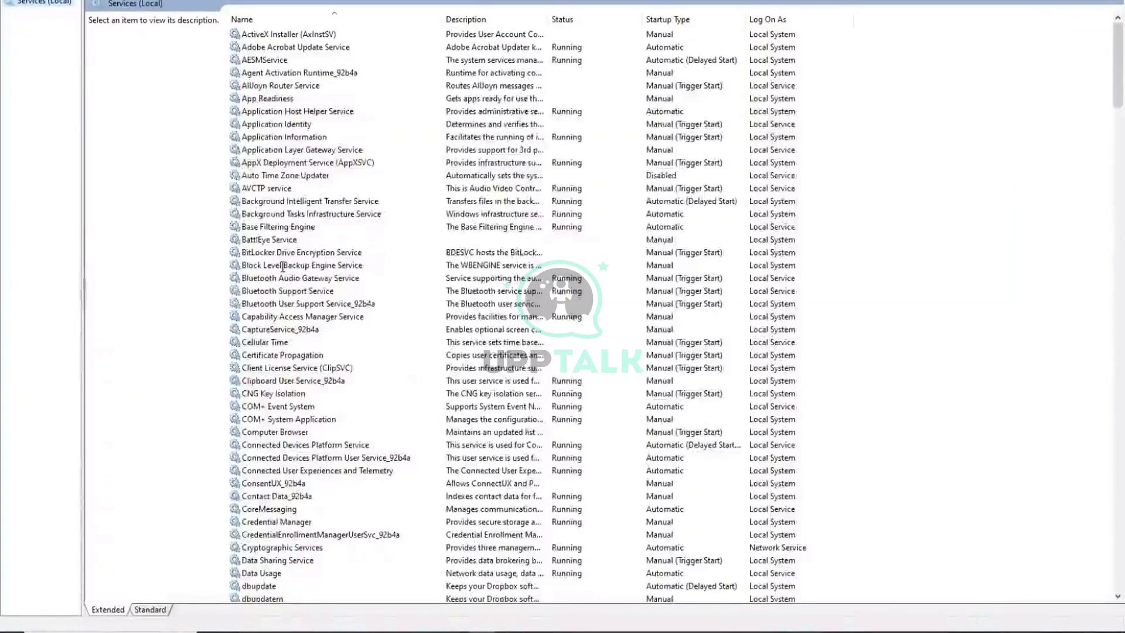
# Start the PingFederate service in Windows Services.
pyautogui.scroll(-2, 283, 266)
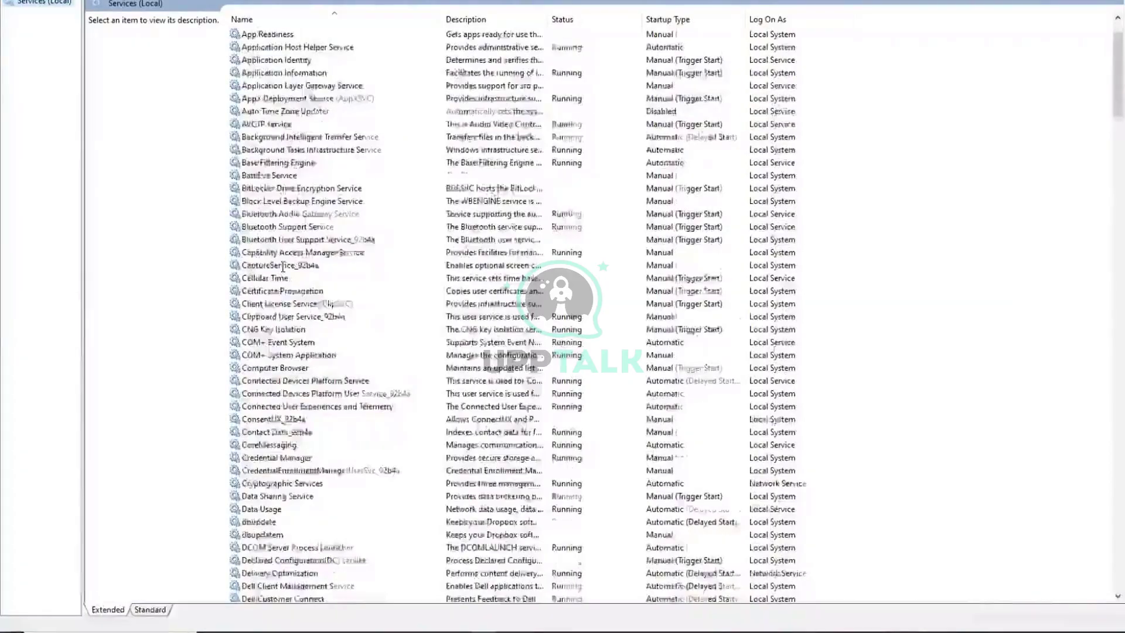
pyautogui.scroll(-5, 283, 266)
pyautogui.scroll(-10, 283, 267)
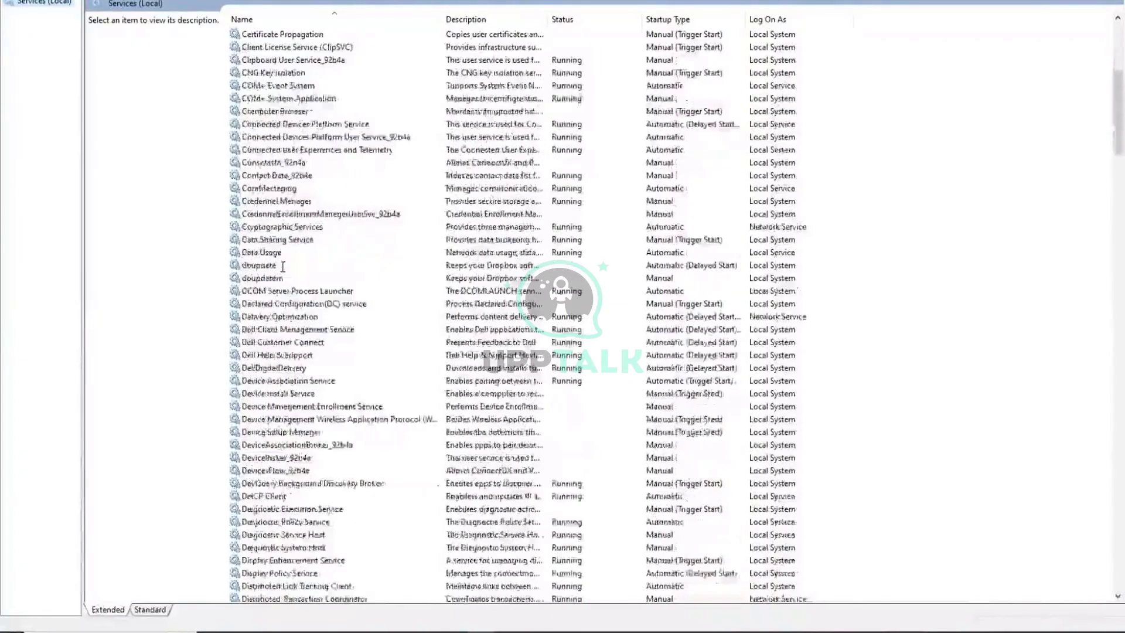
pyautogui.scroll(-20, 283, 266)
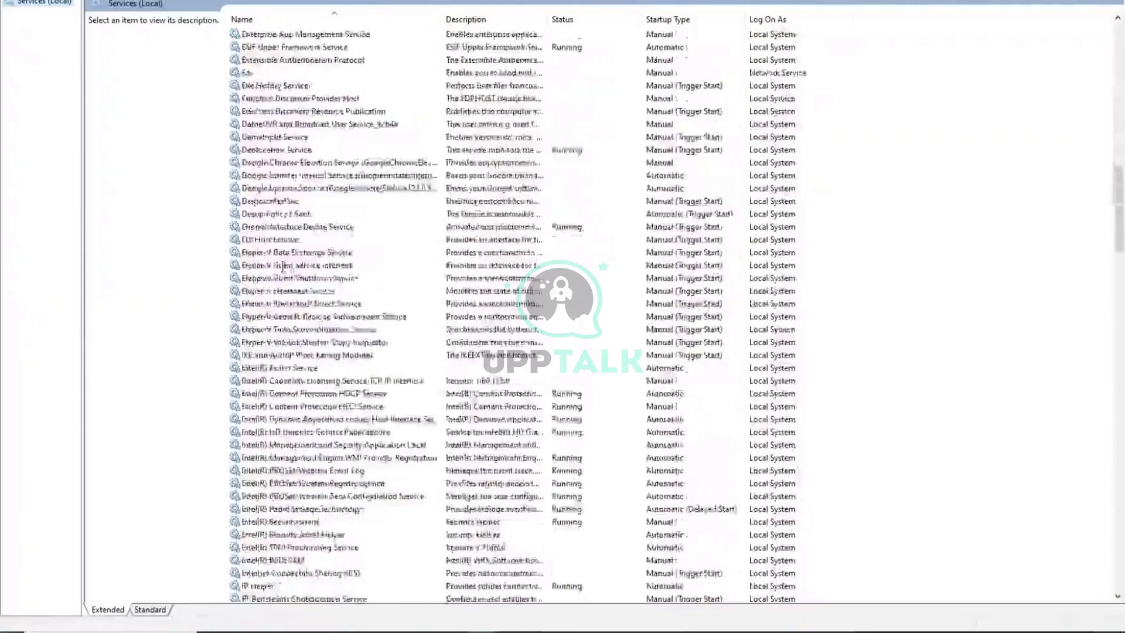
pyautogui.scroll(-3, 283, 267)
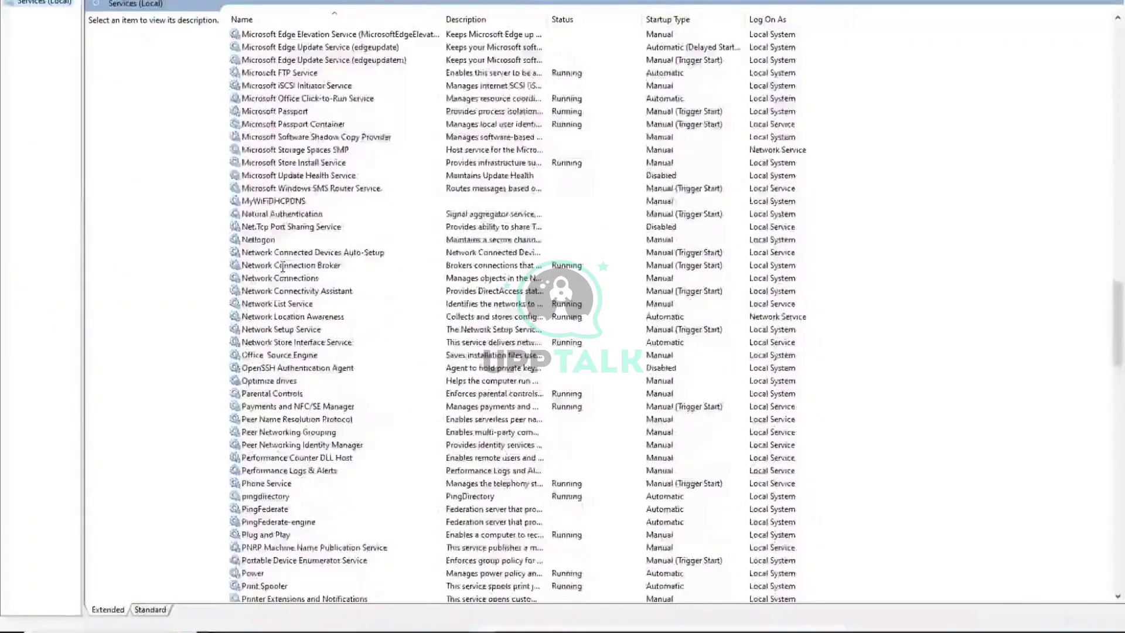
pyautogui.click(286, 508)
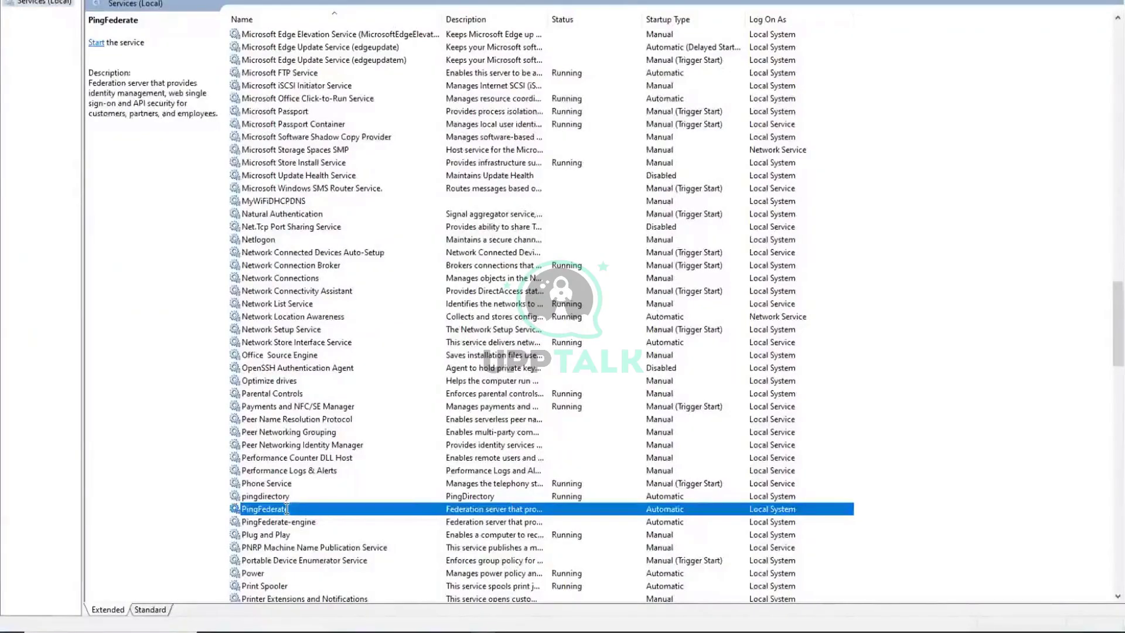
pyautogui.rightClick(287, 509)
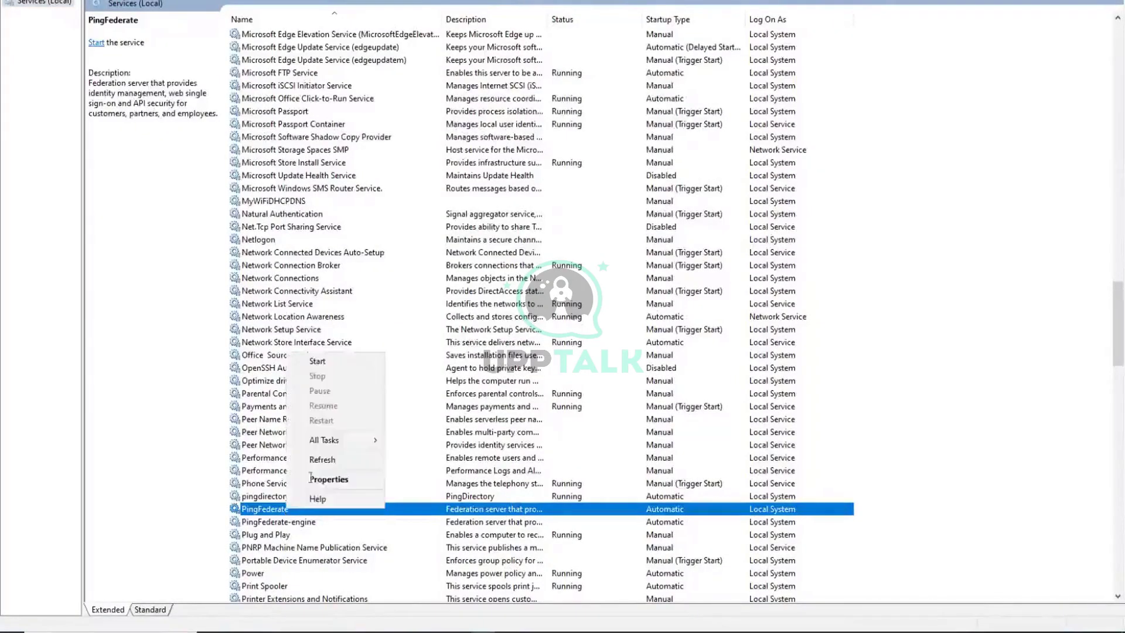
pyautogui.click(328, 359)
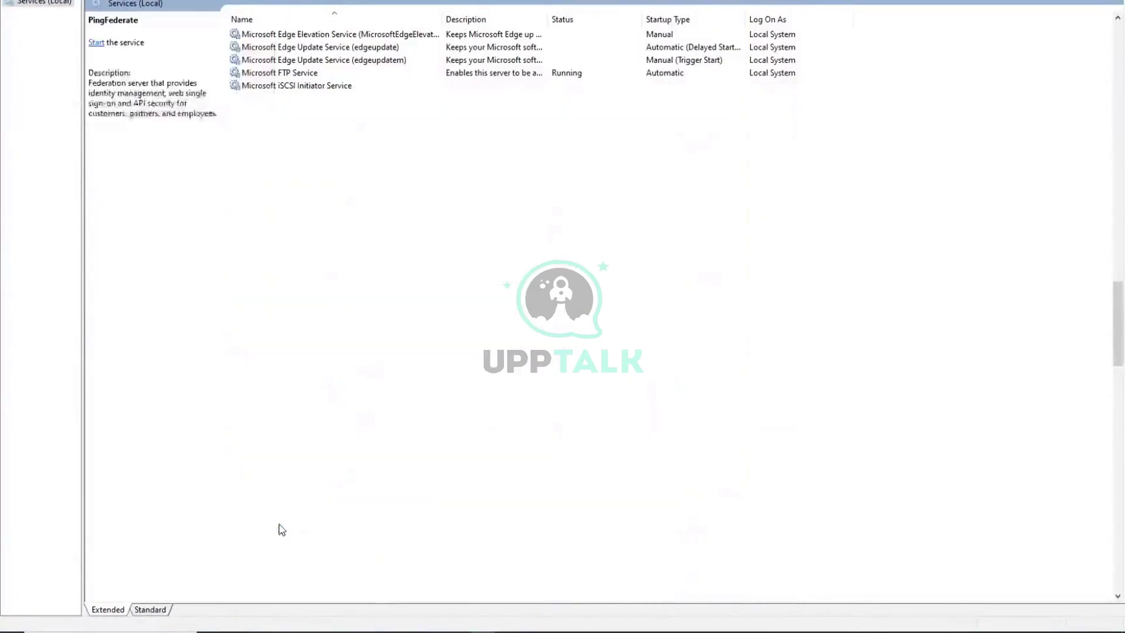
# Start the PingFederate-engine service as well.
pyautogui.click(280, 524)
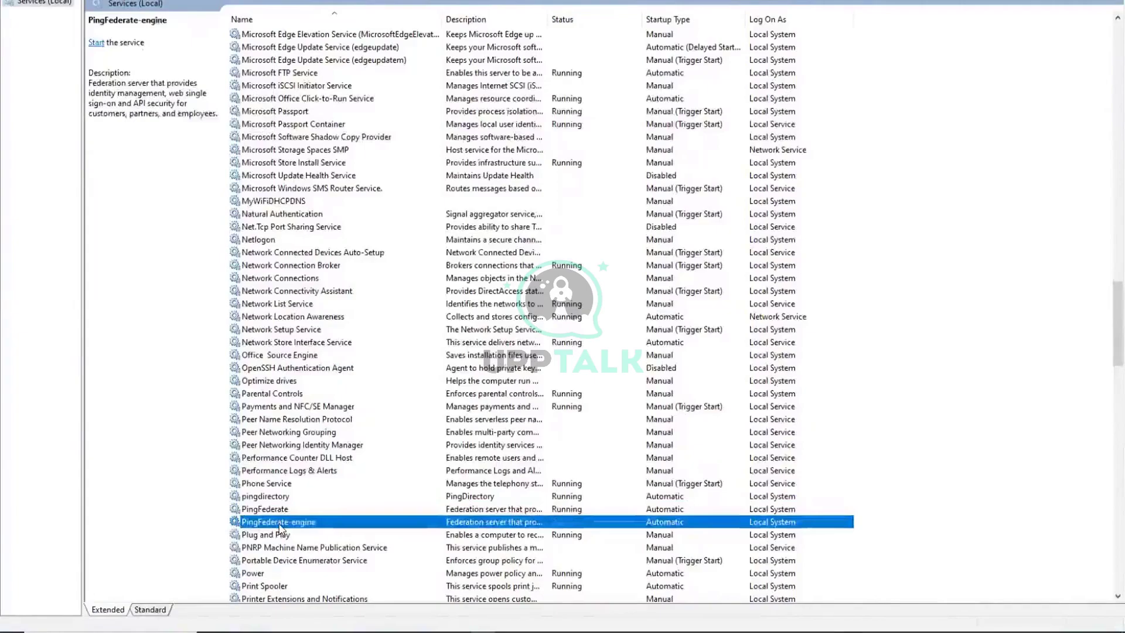
pyautogui.rightClick(280, 525)
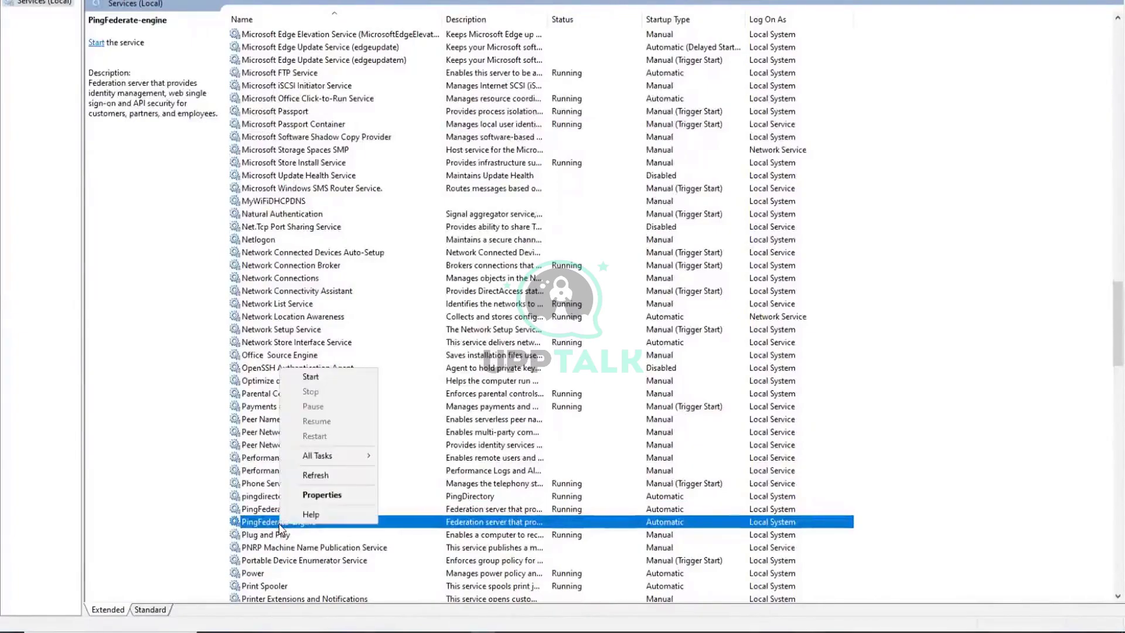
pyautogui.click(310, 378)
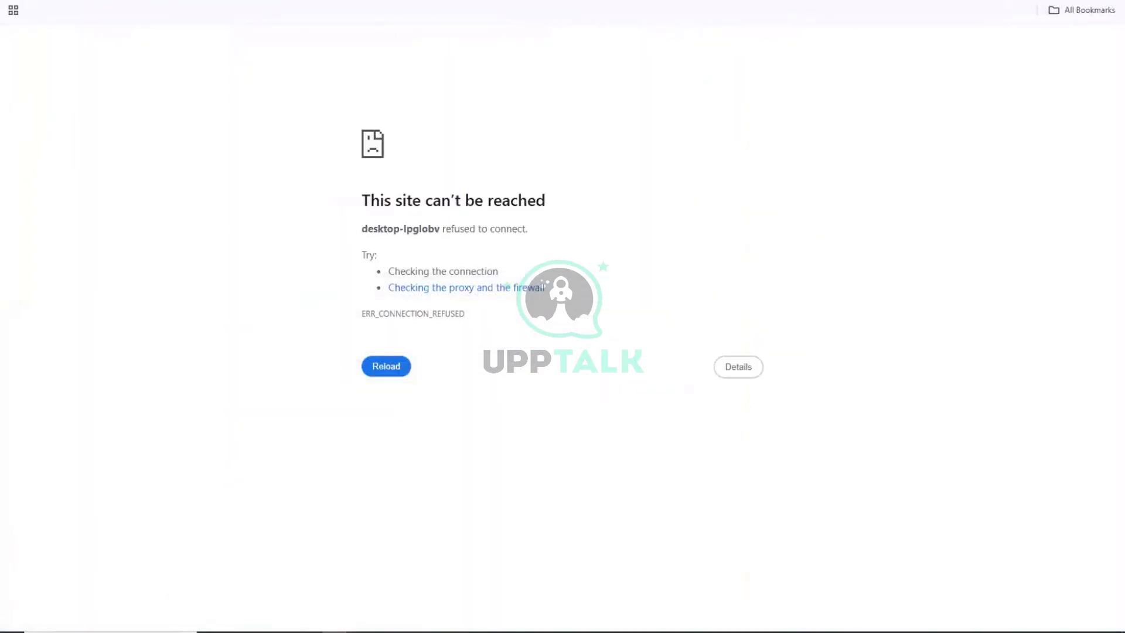
# Open a new tab and retry the PingFederate admin console address.
pyautogui.hotkey('ctrl', 't')
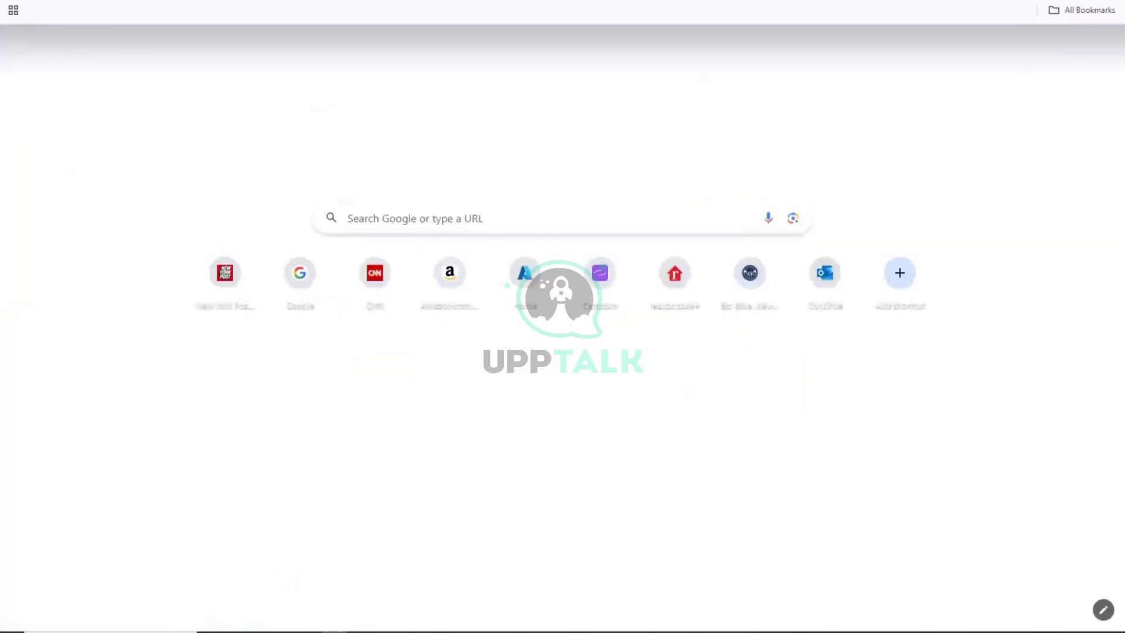
pyautogui.hotkey('ctrl', 'l')
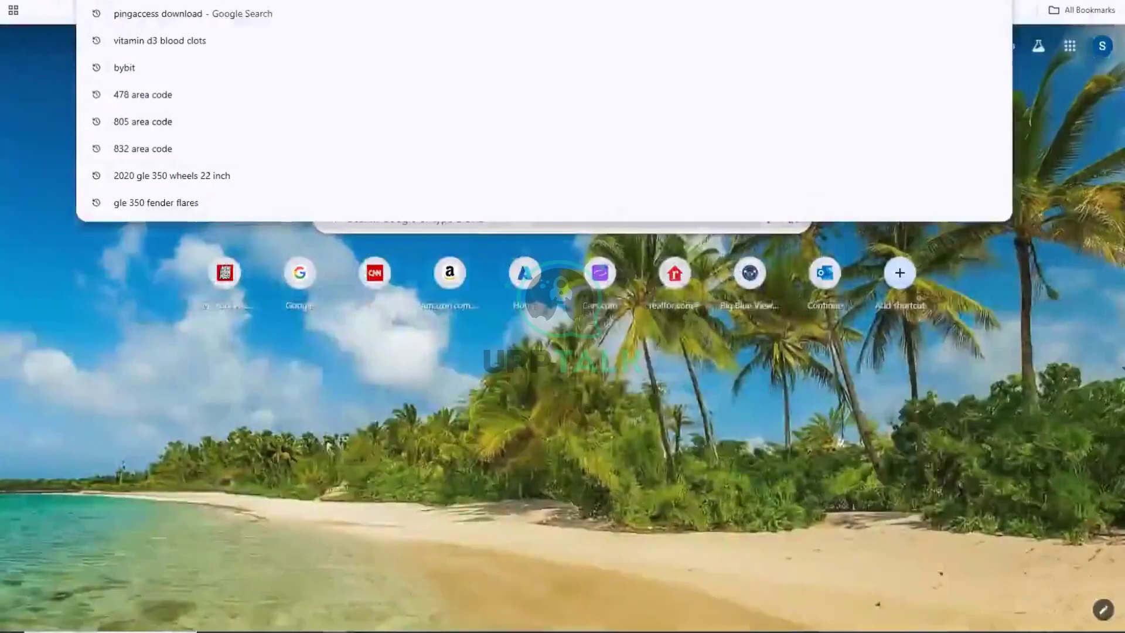
pyautogui.press('Escape')
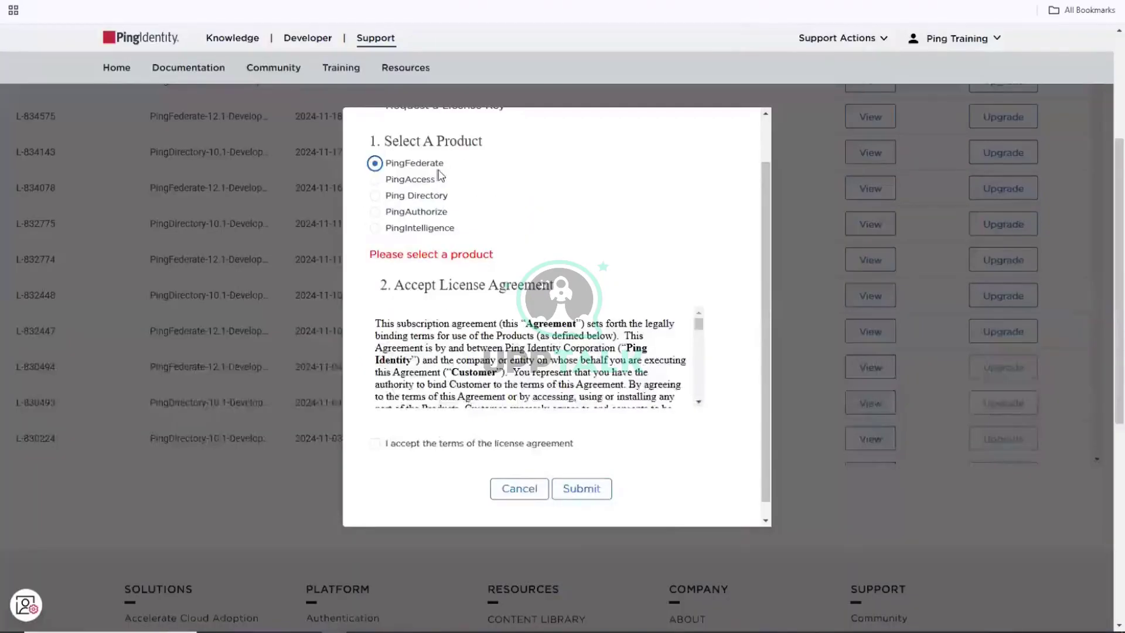
# Request a PingAccess license key with the license agreement accepted.
pyautogui.click(406, 179)
pyautogui.moveTo(699, 325); pyautogui.dragTo(695, 417)
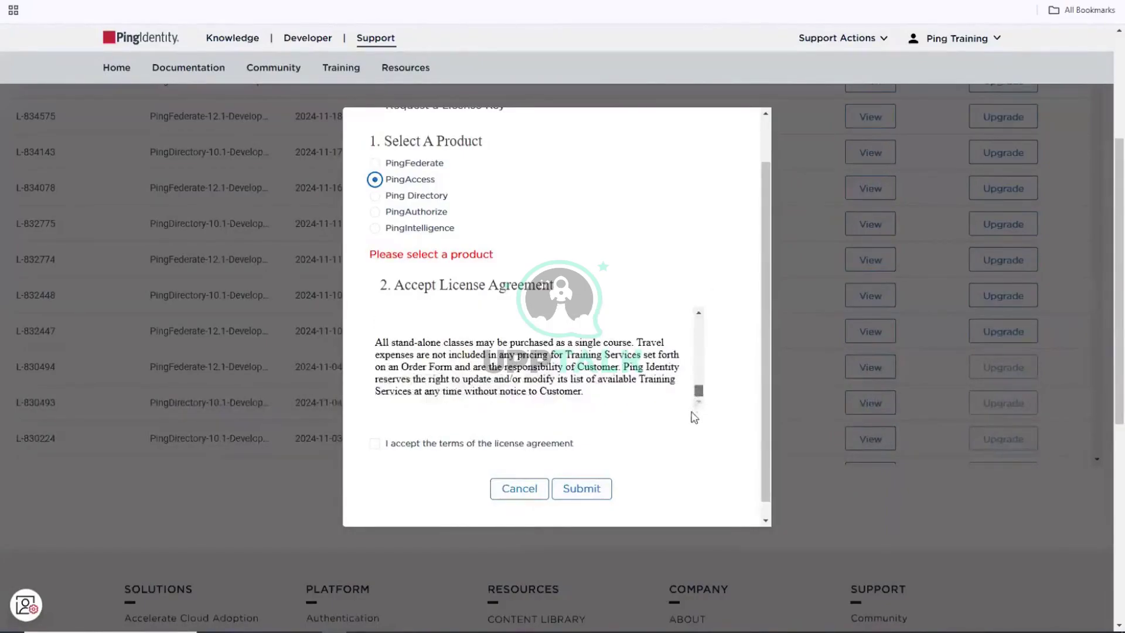
pyautogui.click(376, 443)
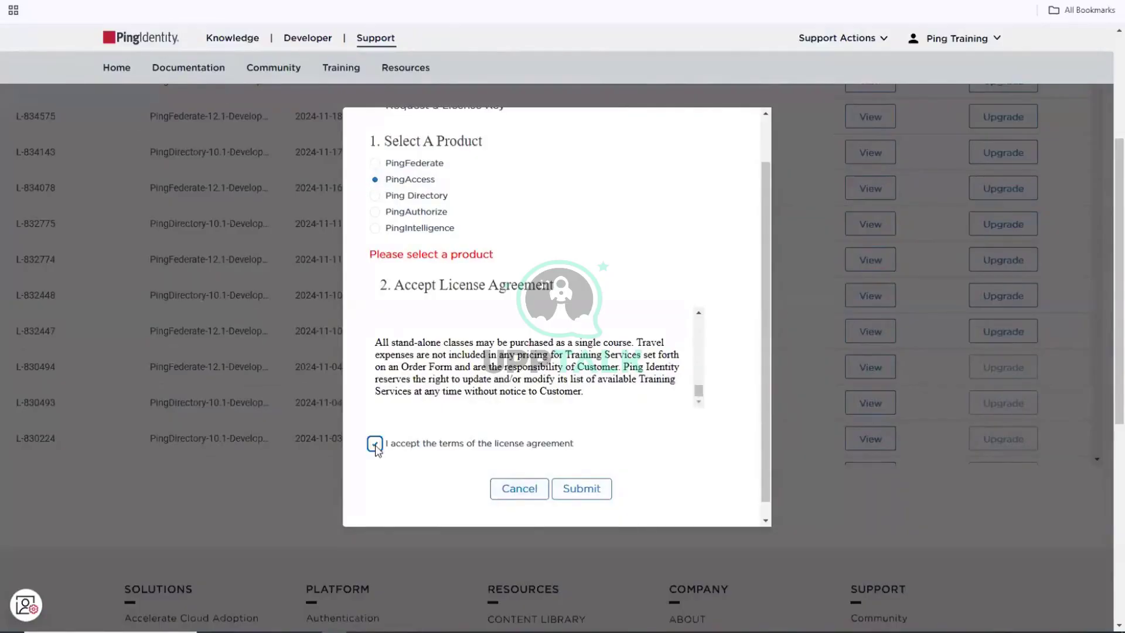
pyautogui.click(576, 480)
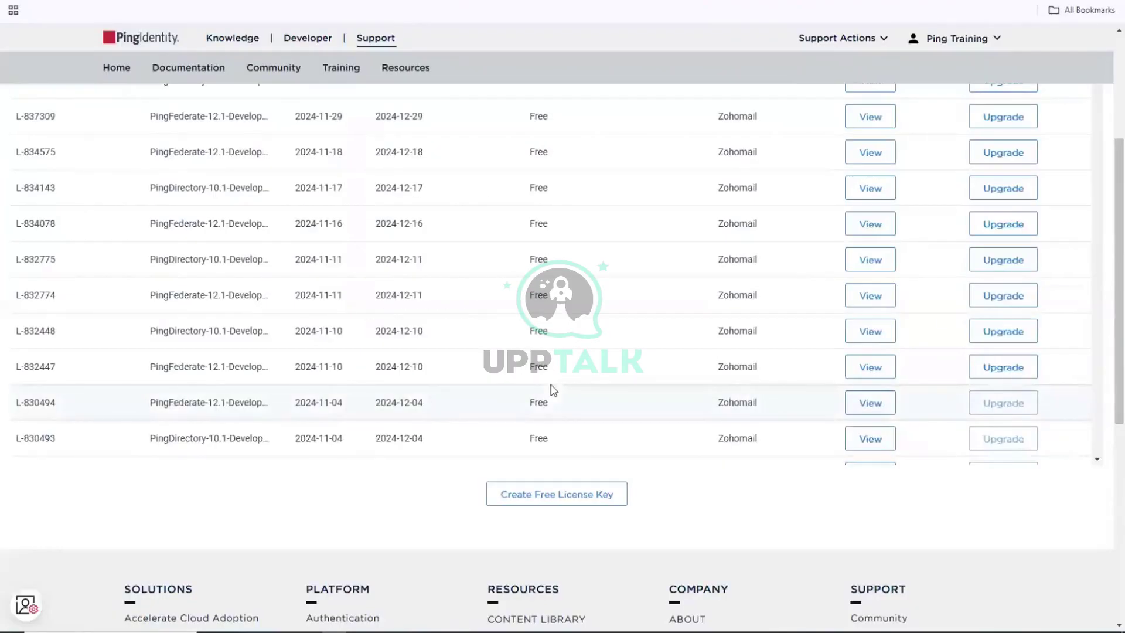
# Create another free license key request for PingFederate, accepting the terms and submitting.
pyautogui.click(542, 495)
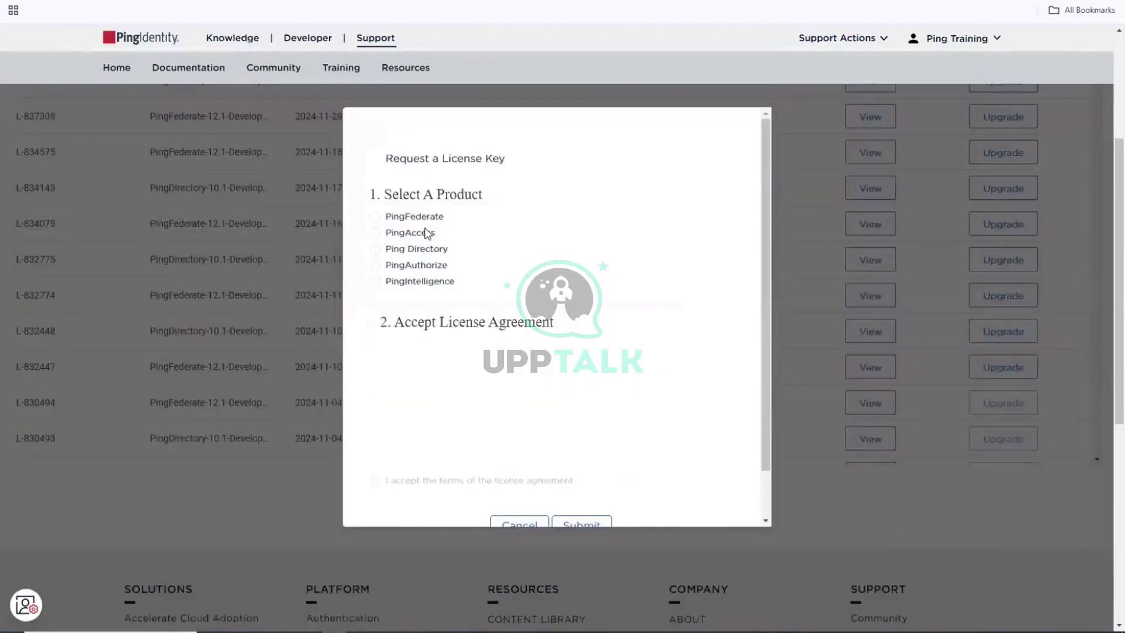
pyautogui.click(414, 216)
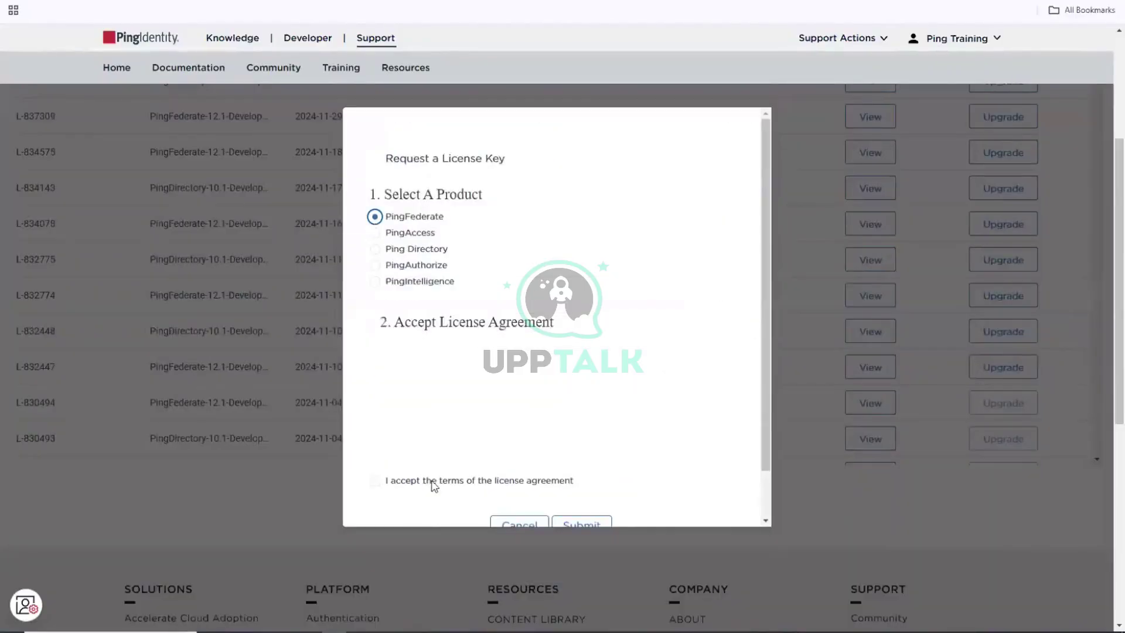
pyautogui.click(376, 483)
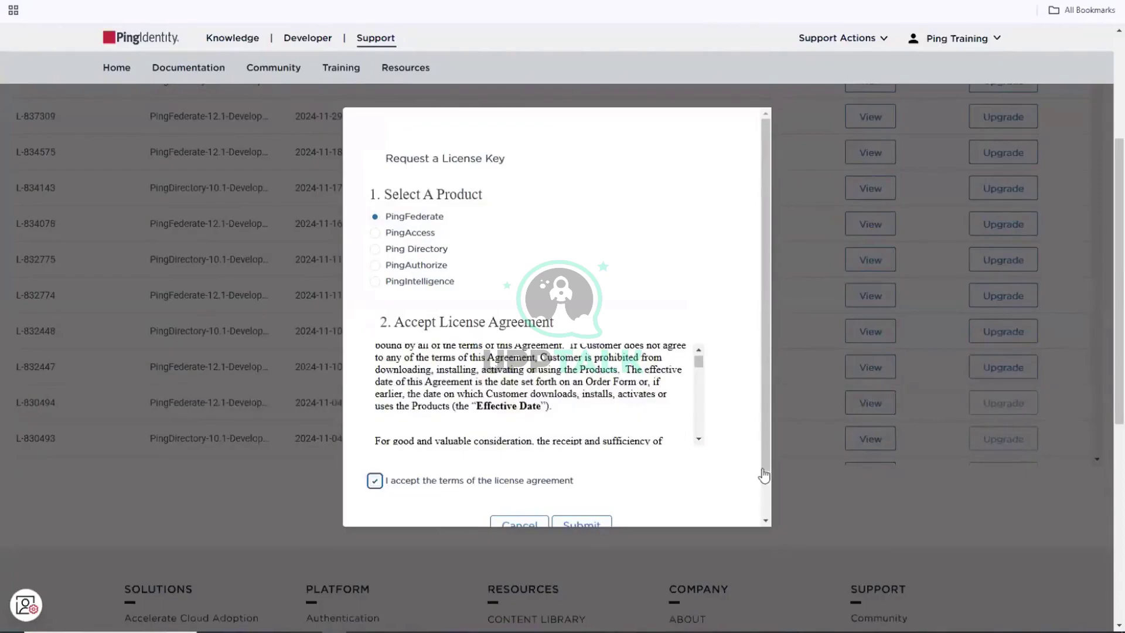
pyautogui.scroll(-1, 589, 493)
pyautogui.click(587, 479)
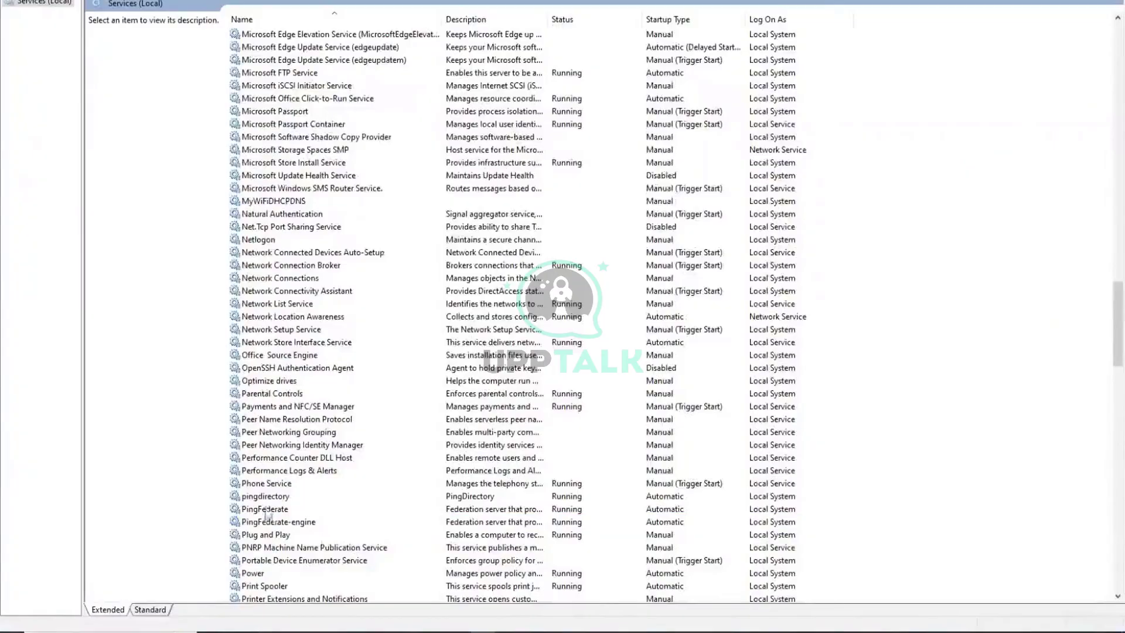
# Select the pingdirectory and PingFederate services to view their details.
pyautogui.click(265, 503)
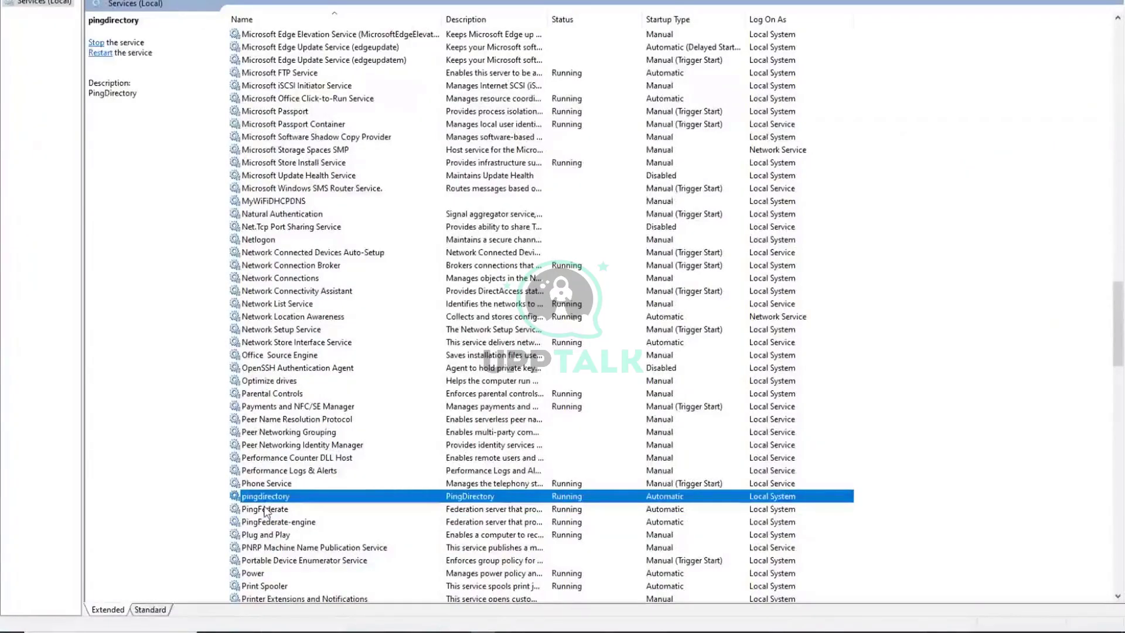
pyautogui.click(267, 511)
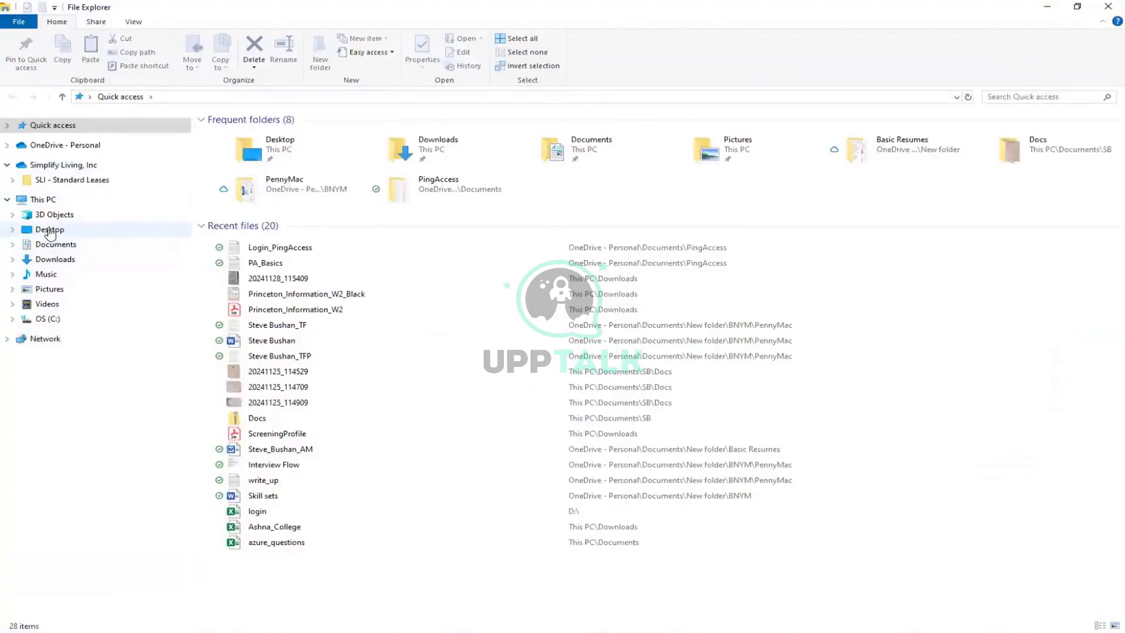
# Browse to C:\Program Files\Ping Identity\pingfederate-12.0.2\pingfederate\log.
pyautogui.click(45, 319)
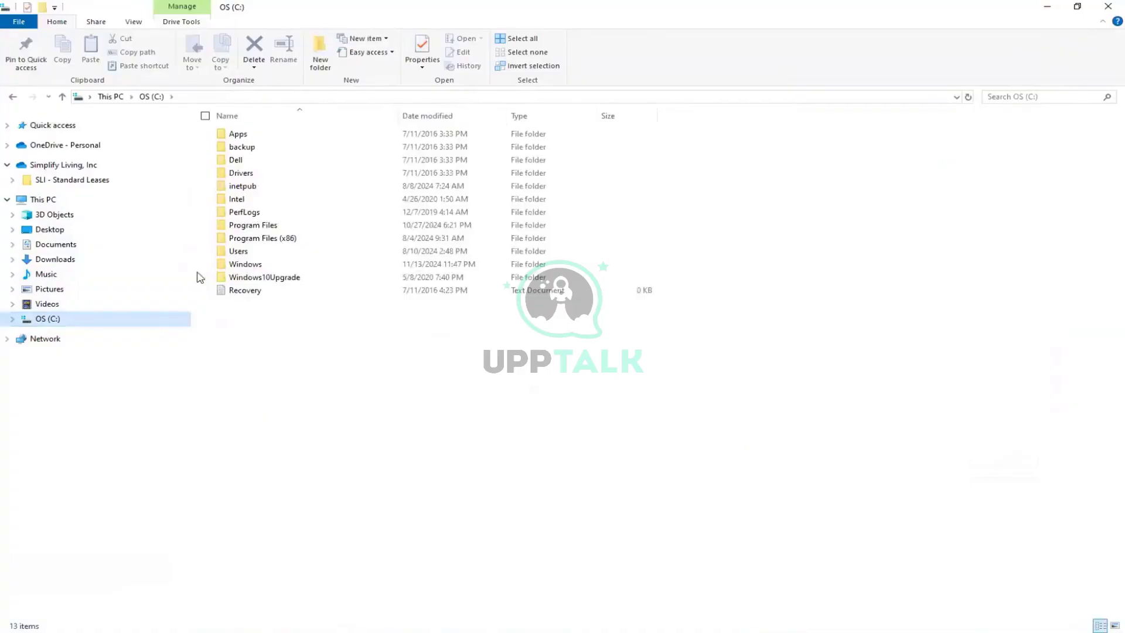
pyautogui.doubleClick(258, 226)
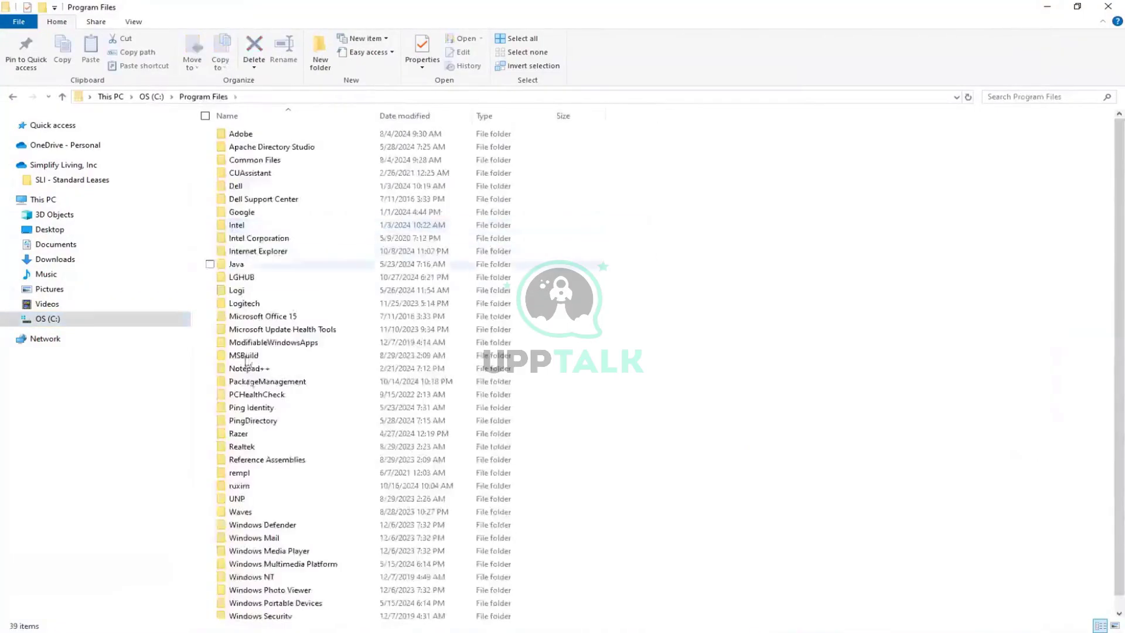
pyautogui.doubleClick(252, 409)
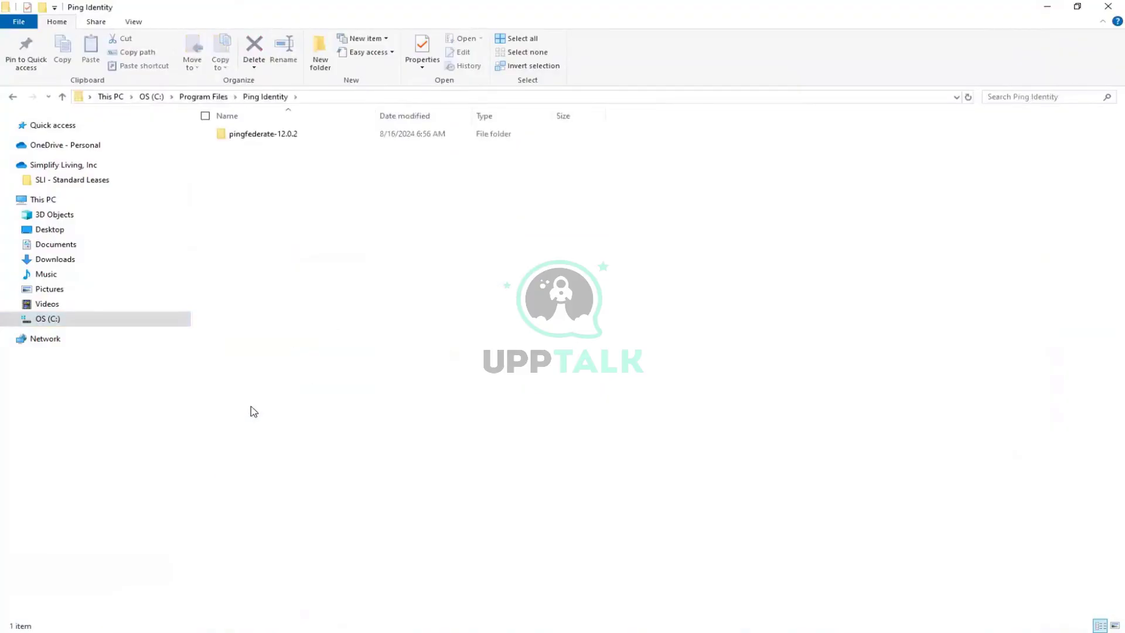
pyautogui.doubleClick(267, 136)
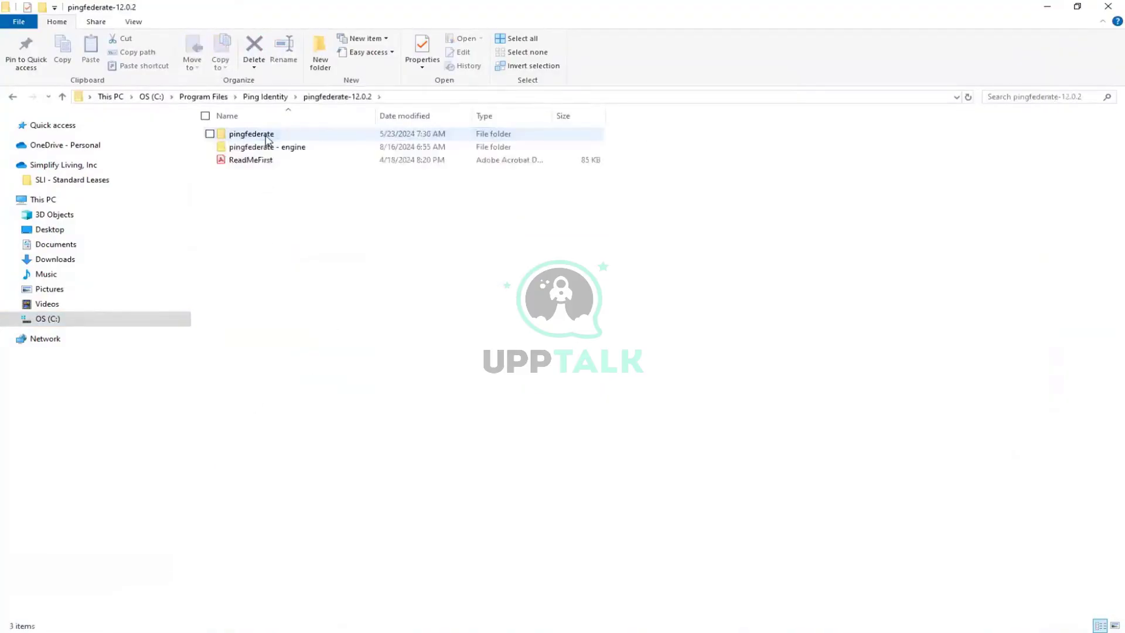
pyautogui.doubleClick(266, 137)
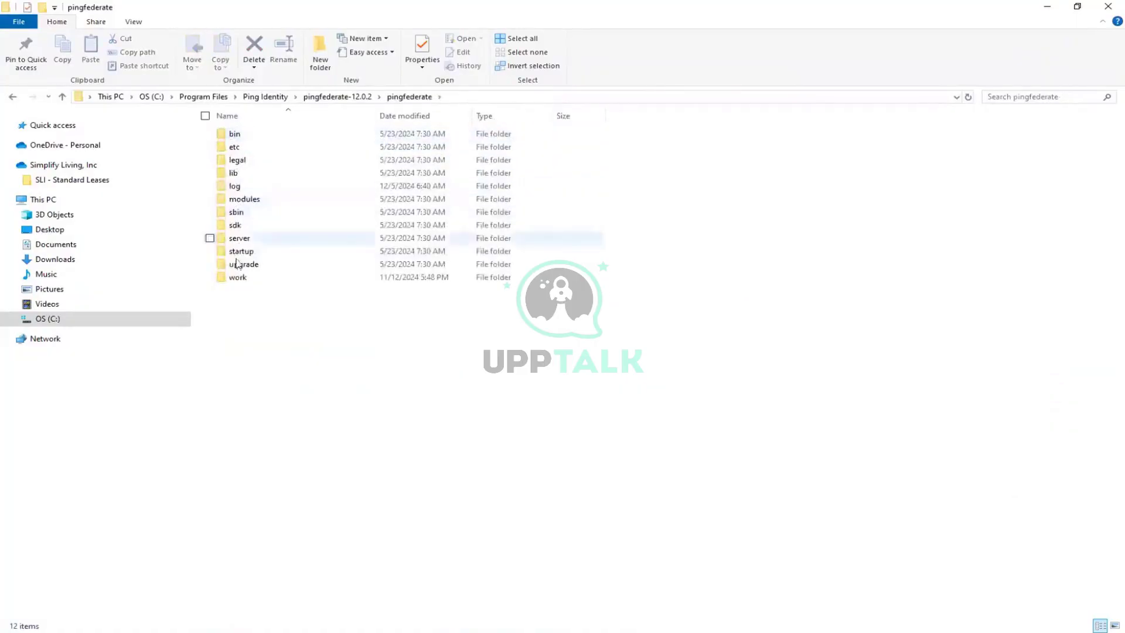
pyautogui.doubleClick(236, 187)
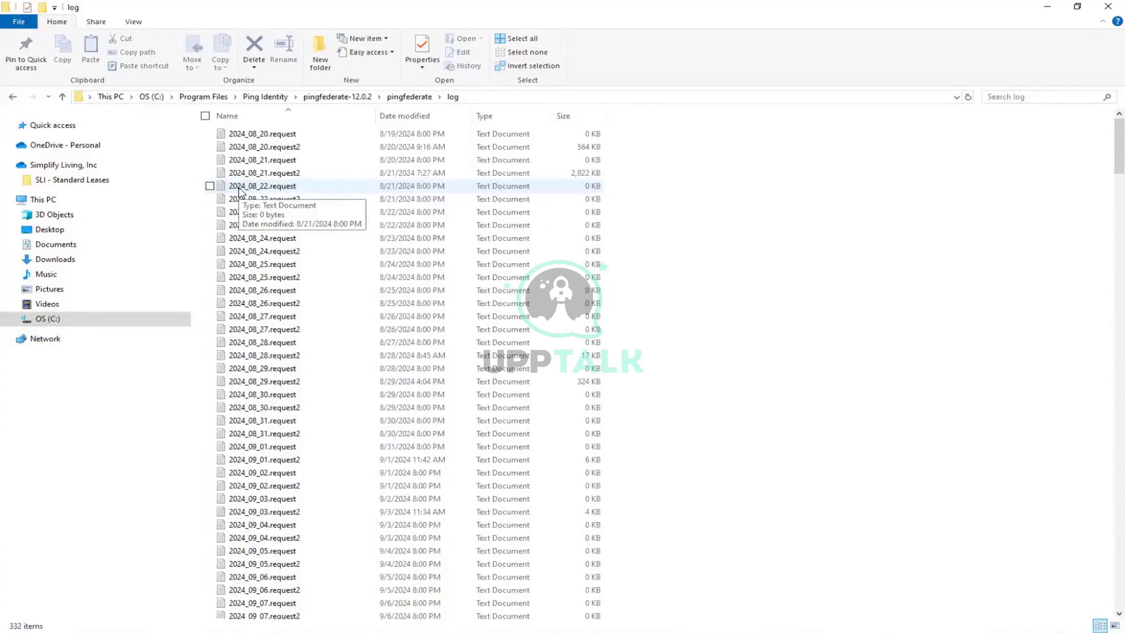
# Sort the log files by Date modified, newest first, and open the server log.
pyautogui.click(465, 117)
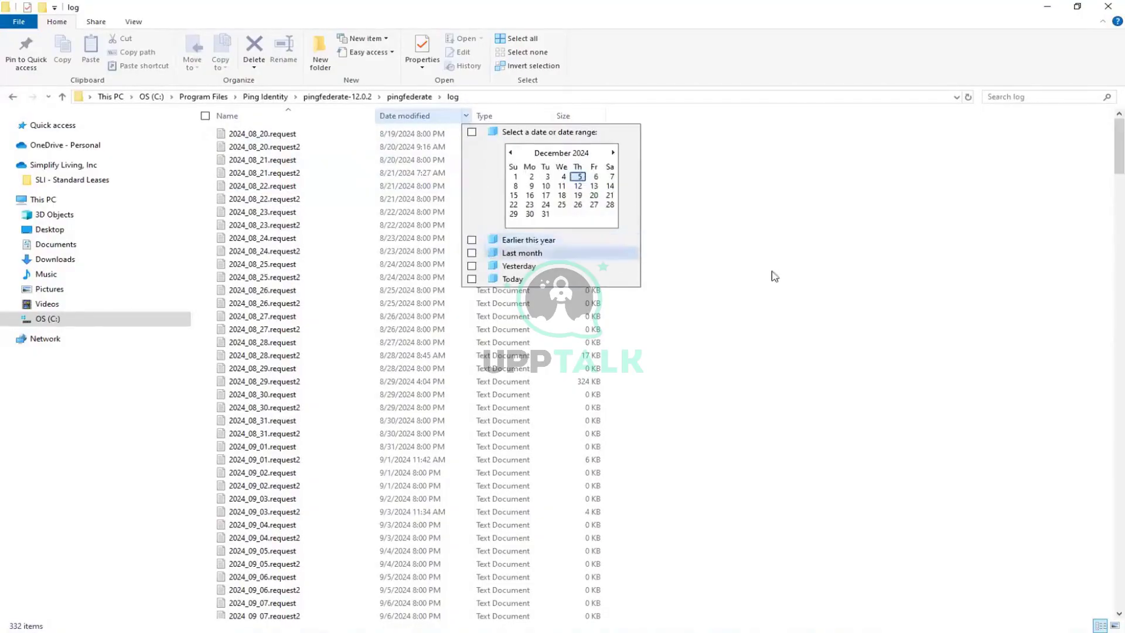
pyautogui.click(503, 111)
pyautogui.click(402, 116)
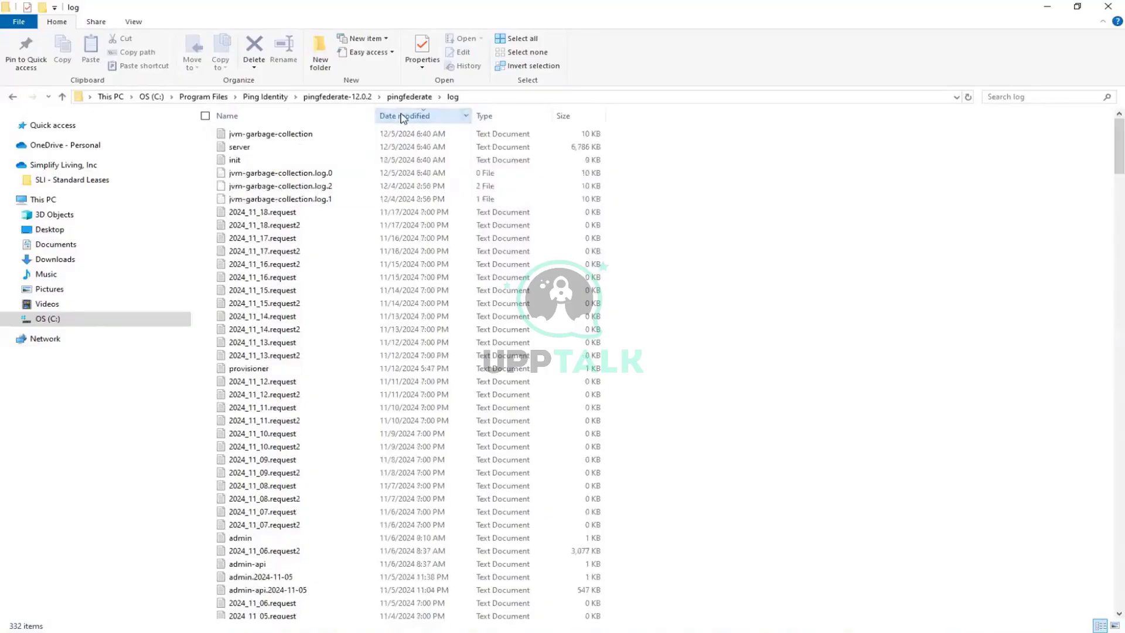
pyautogui.doubleClick(268, 151)
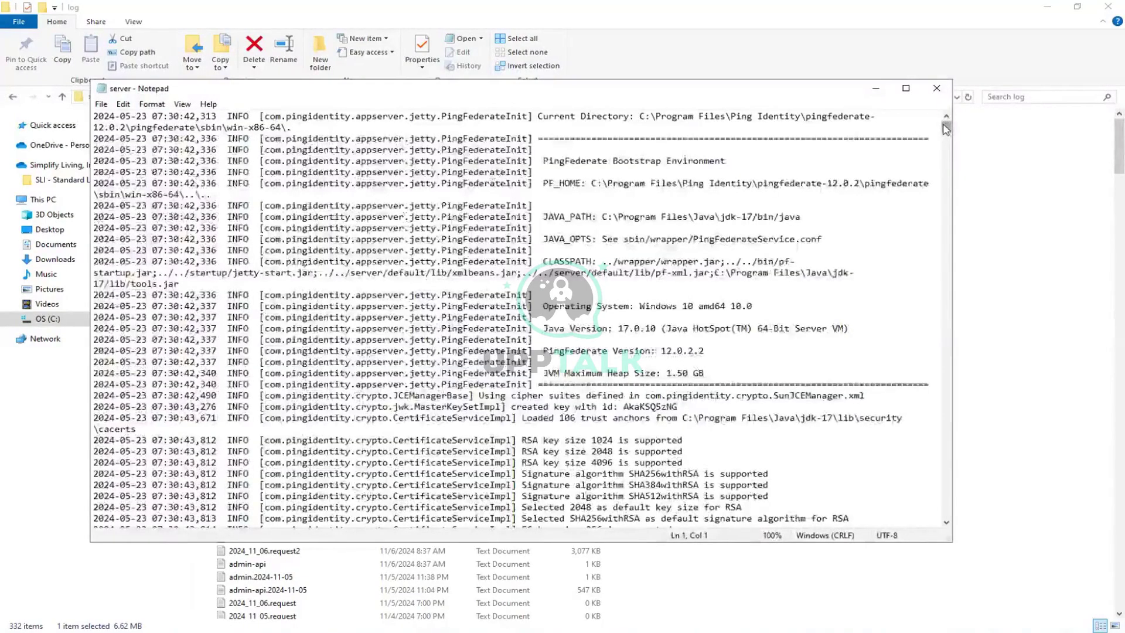
# Scroll to the end of the server log and inspect the FATAL error about IP 192.168.1.20.
pyautogui.moveTo(946, 129); pyautogui.dragTo(946, 136)
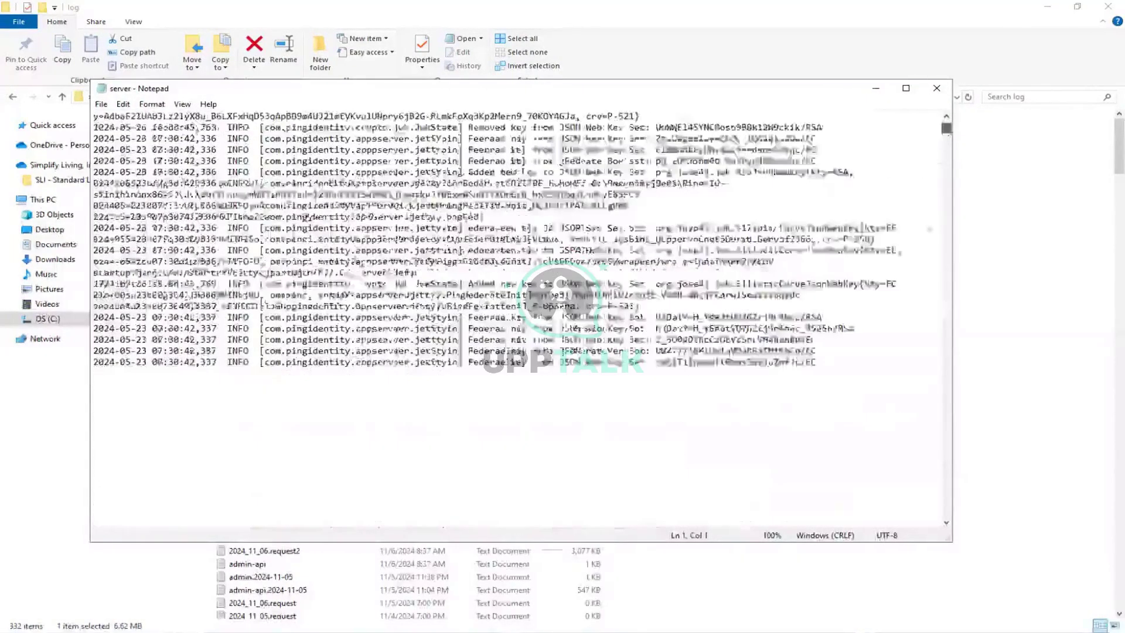
pyautogui.moveTo(937, 467); pyautogui.dragTo(928, 497)
pyautogui.click(400, 250)
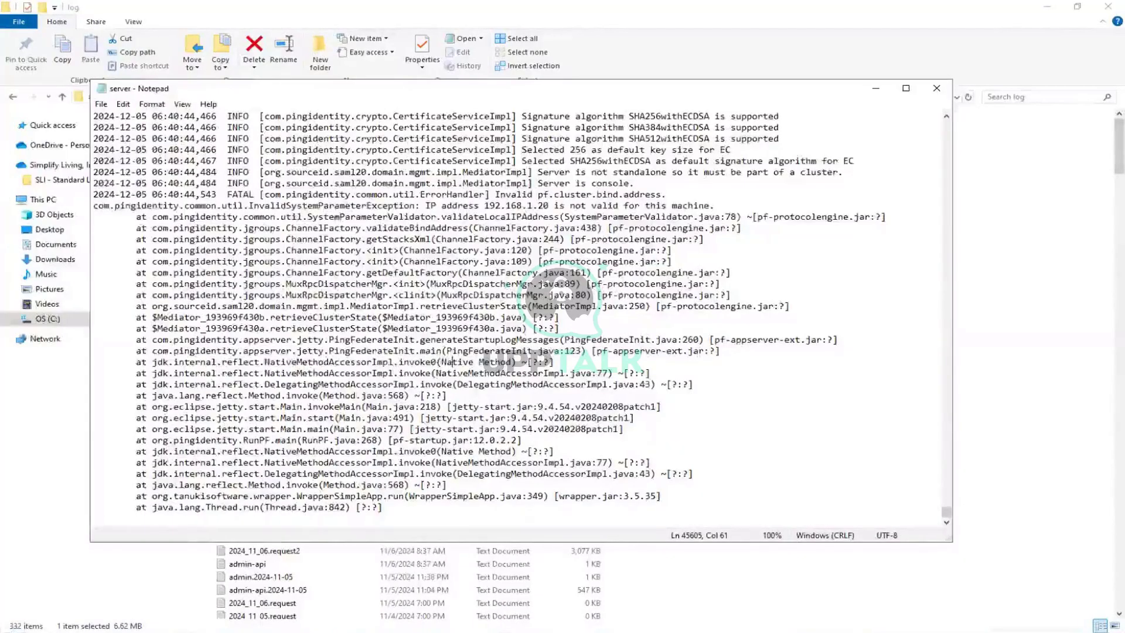
pyautogui.press('super')
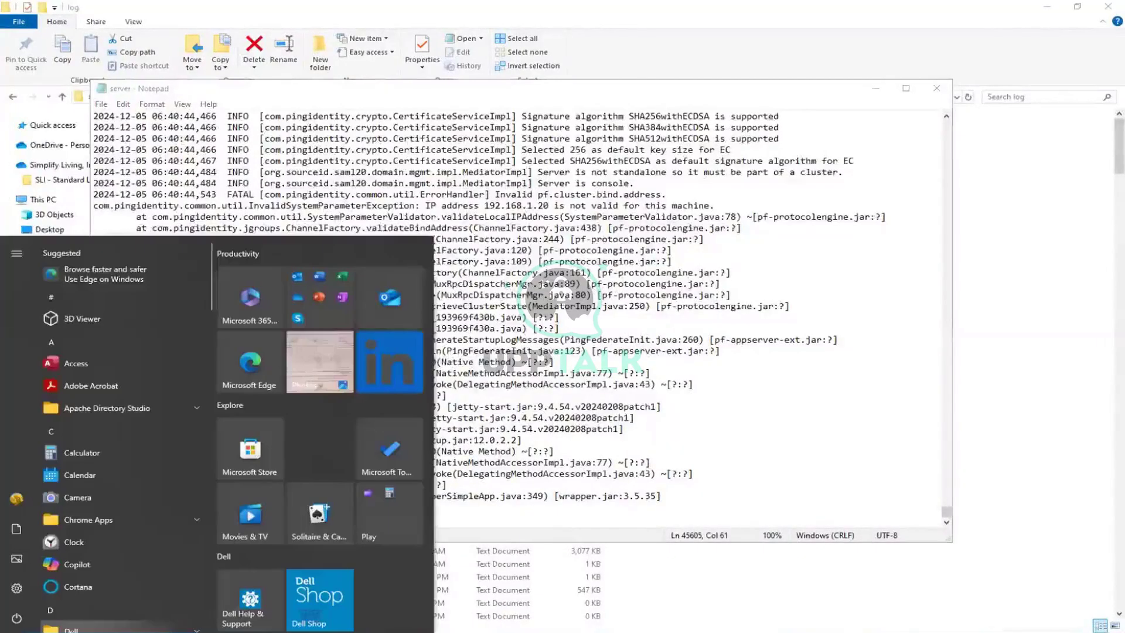
# Run ipconfig in Command Prompt to confirm the Wi-Fi IPv4 is 192.168.1.19.
pyautogui.write('cmd')
pyautogui.press('Return')
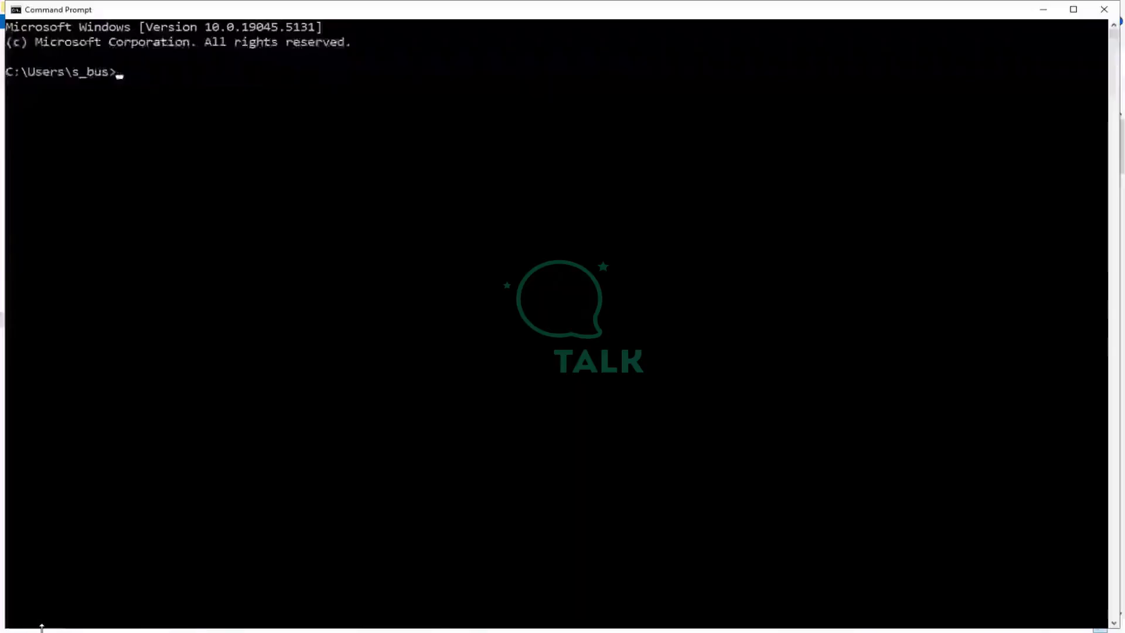
pyautogui.write('i')
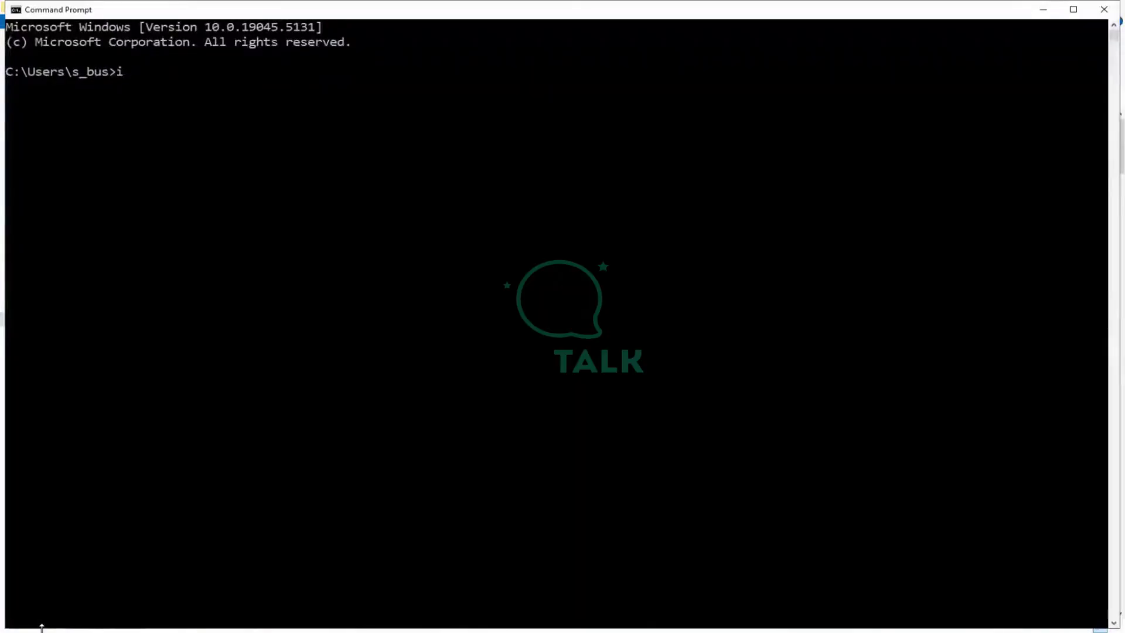
pyautogui.write('pconfifg')
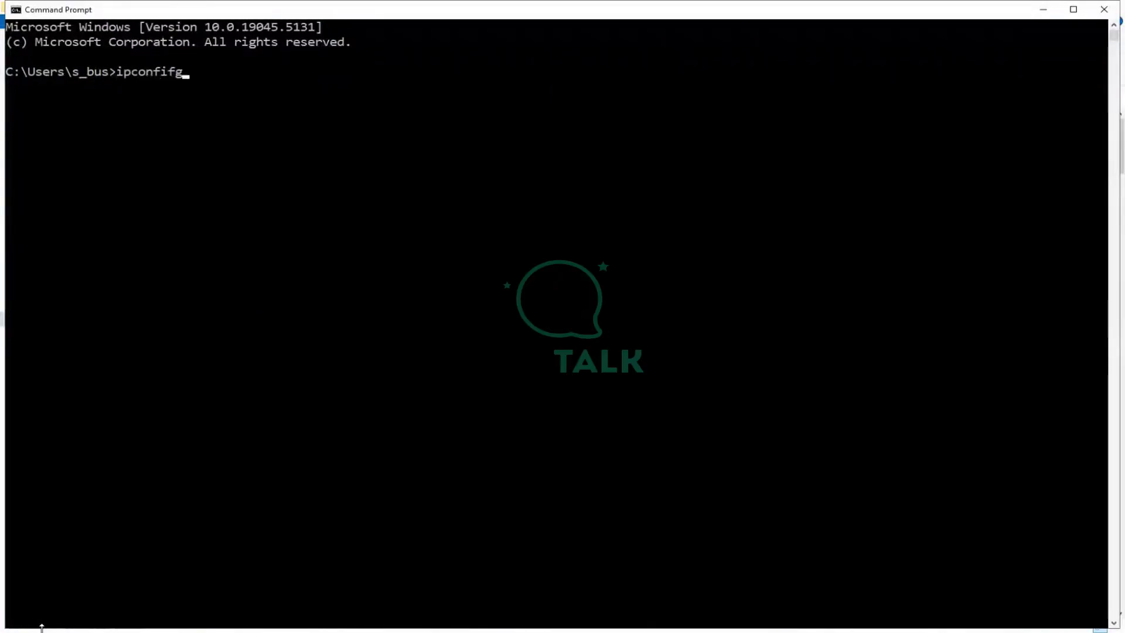
pyautogui.press('BackSpace')
pyautogui.press('BackSpace')
pyautogui.write('g')
pyautogui.press('Return')
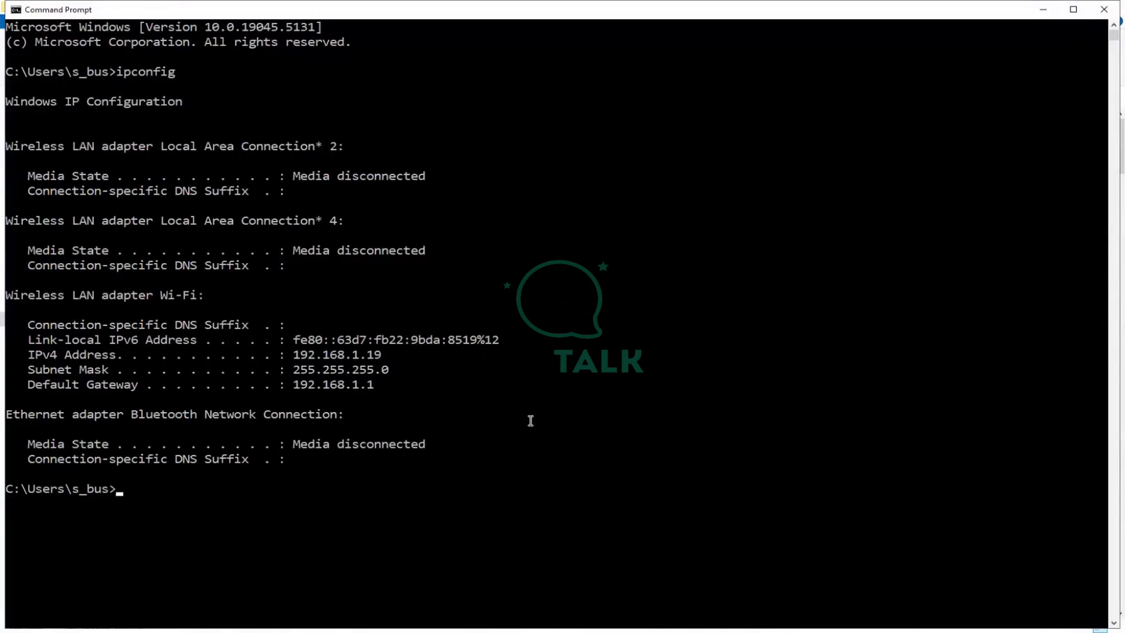
pyautogui.hotkey('alt', 'Tab')
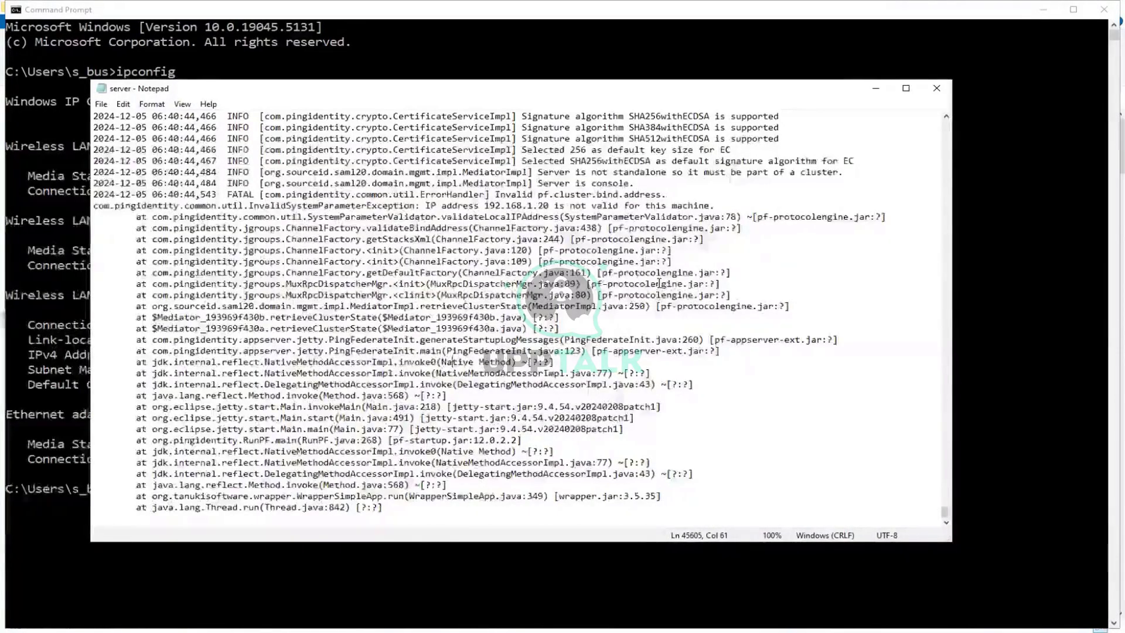
# Highlight the invalid IP 192.168.1.20 in the FATAL line, then close the server log.
pyautogui.doubleClick(539, 207)
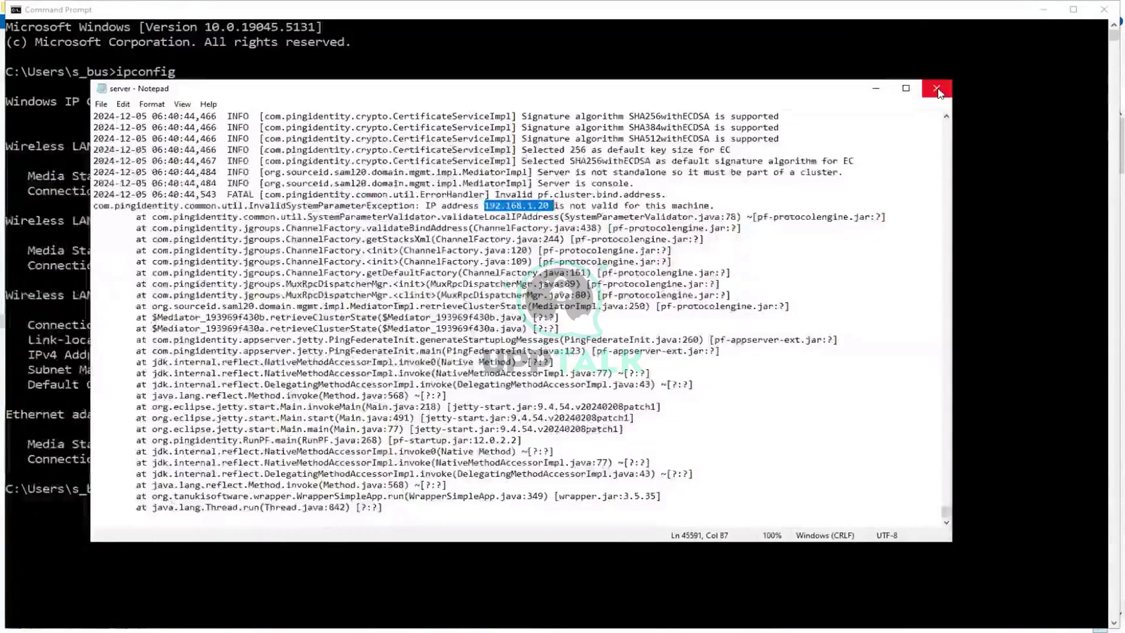
pyautogui.click(938, 93)
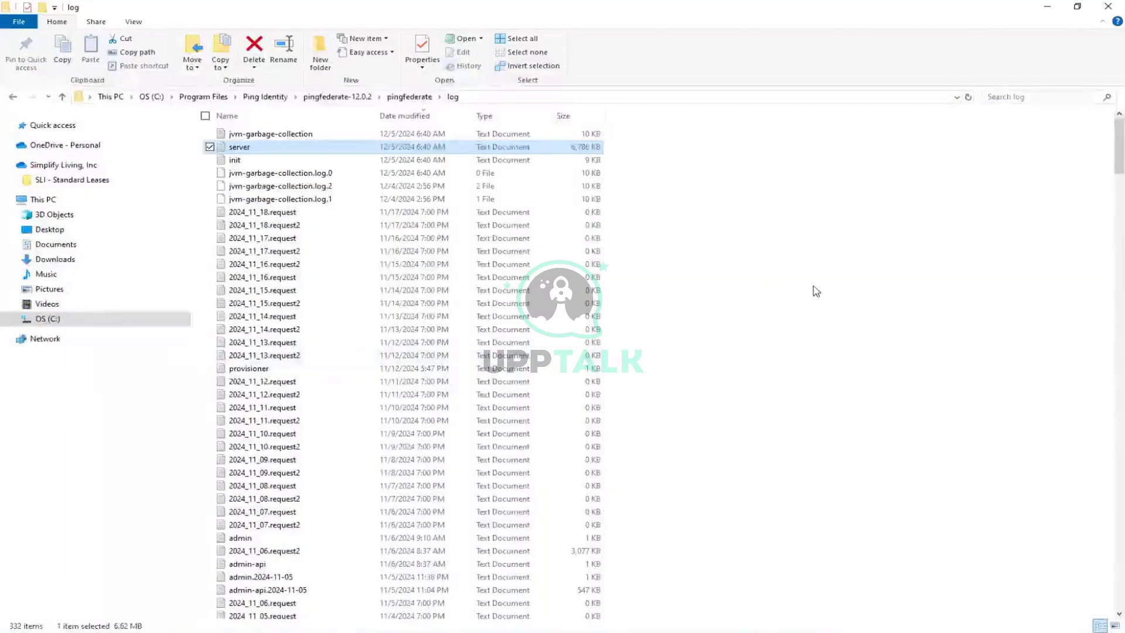
# Go from the log folder to PingFederate's pingfederate\bin folder.
pyautogui.click(326, 101)
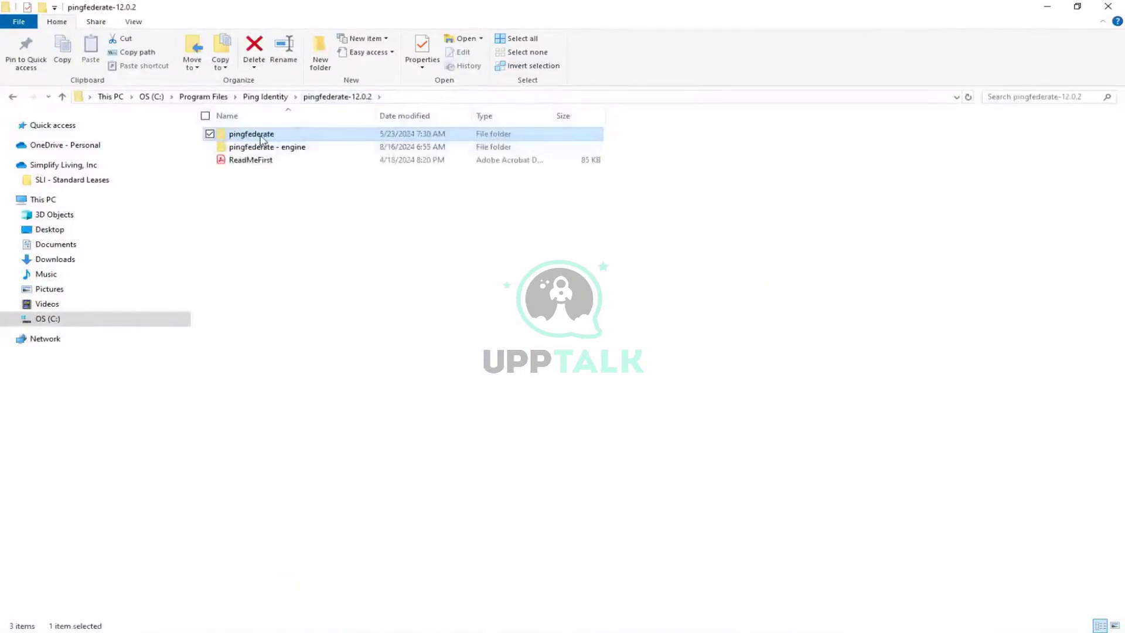
pyautogui.doubleClick(263, 137)
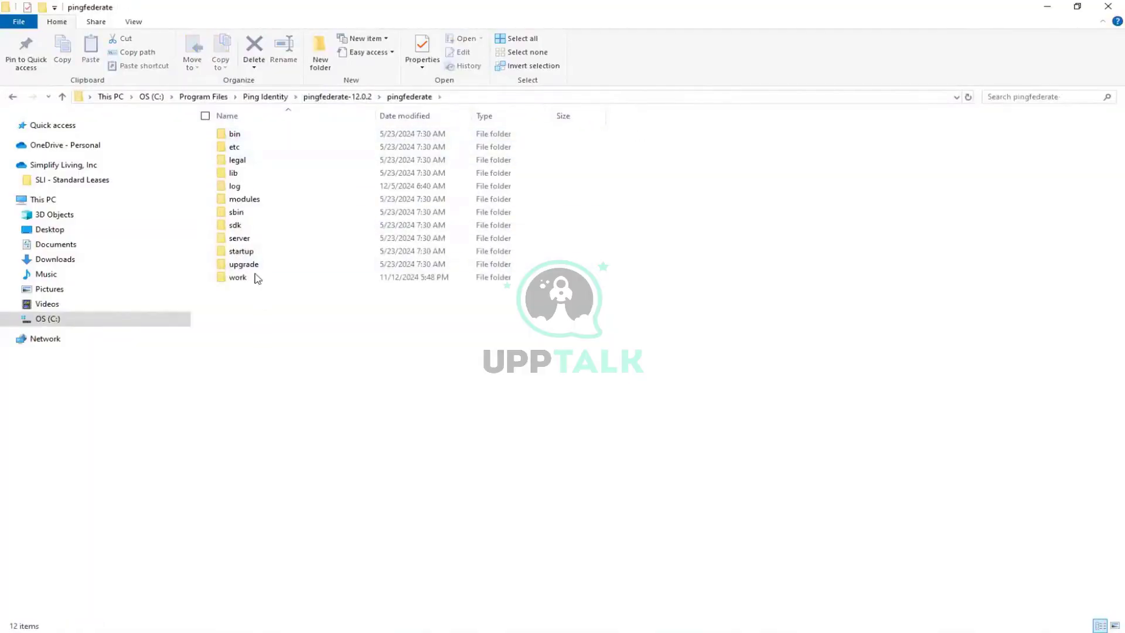
pyautogui.doubleClick(236, 135)
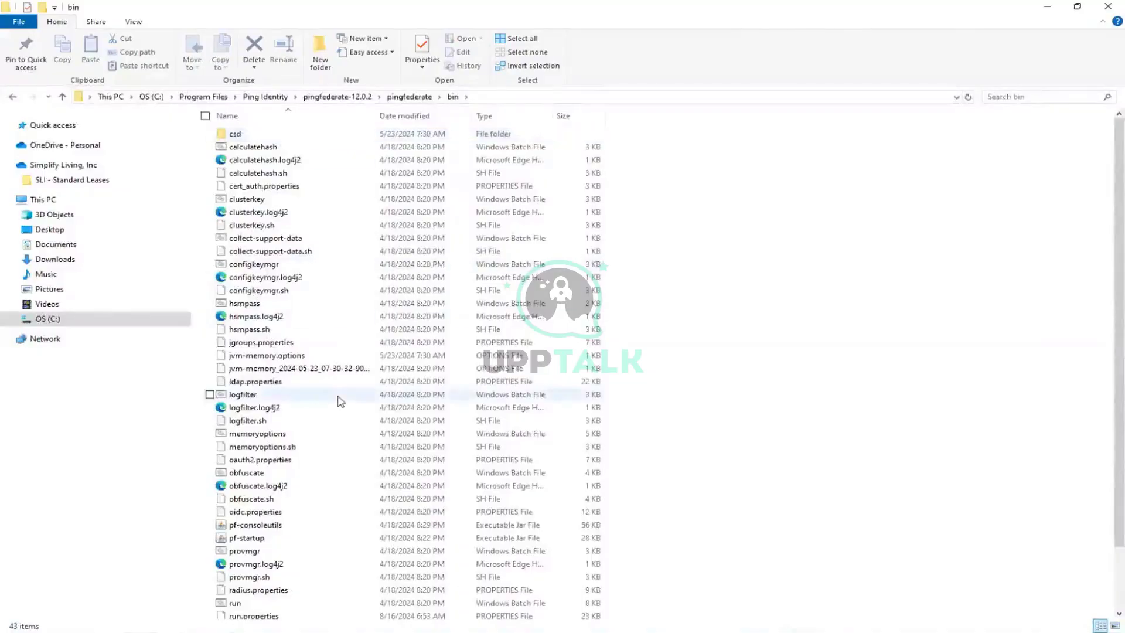
# Locate run.properties, attempt to open it, and bring up its context menu.
pyautogui.scroll(-2, 340, 401)
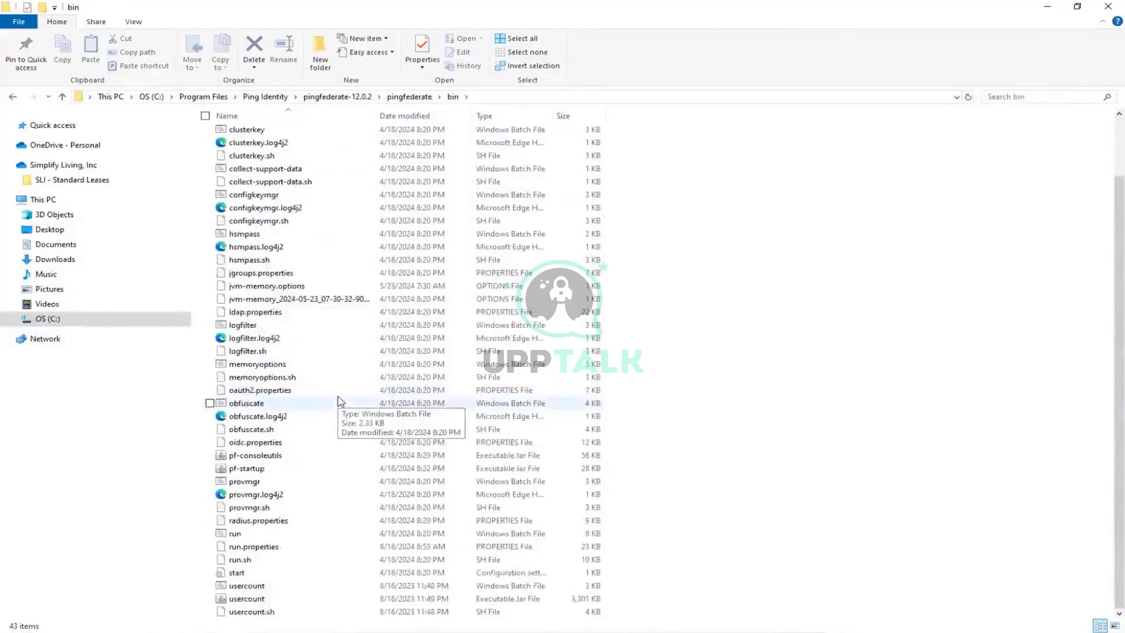
pyautogui.click(260, 546)
pyautogui.doubleClick(260, 546)
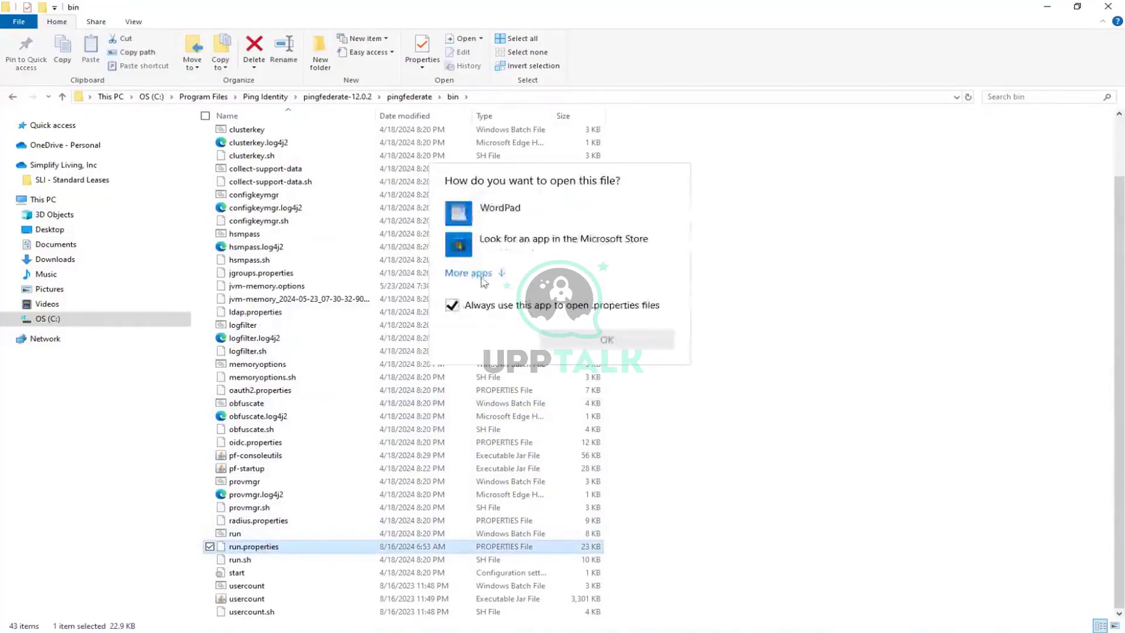
pyautogui.click(486, 212)
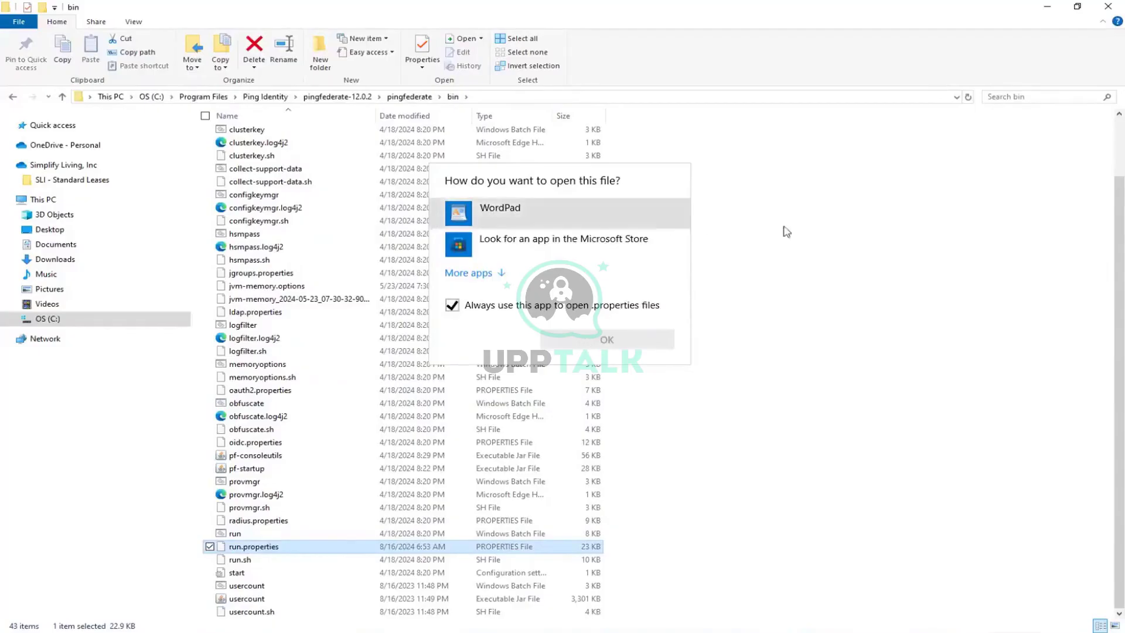
pyautogui.rightClick(299, 538)
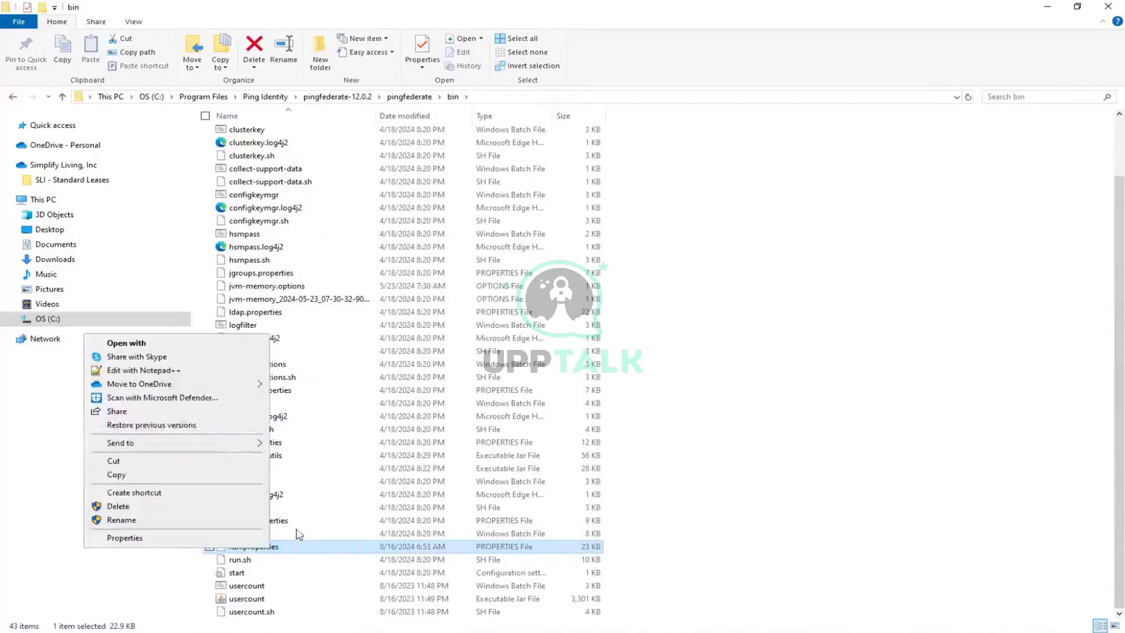
# Edit run.properties in Notepad++ and search 'pf.op' to find pf.operational.mode on line 255.
pyautogui.click(160, 376)
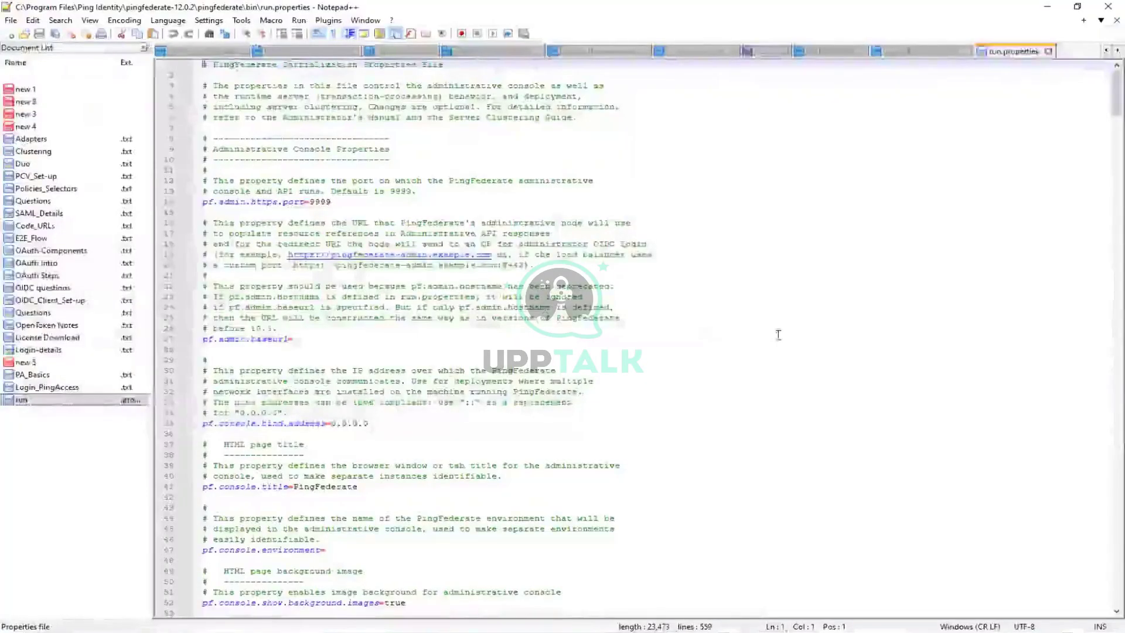
pyautogui.scroll(-2, 778, 331)
pyautogui.scroll(2, 778, 335)
pyautogui.scroll(-5, 778, 335)
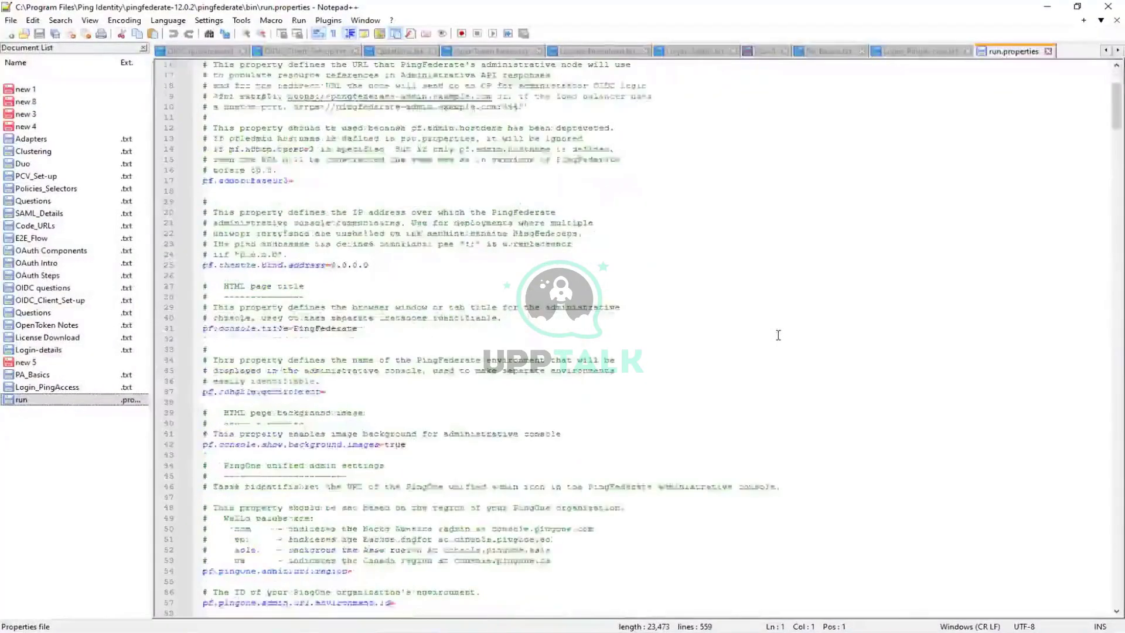
pyautogui.scroll(-8, 778, 335)
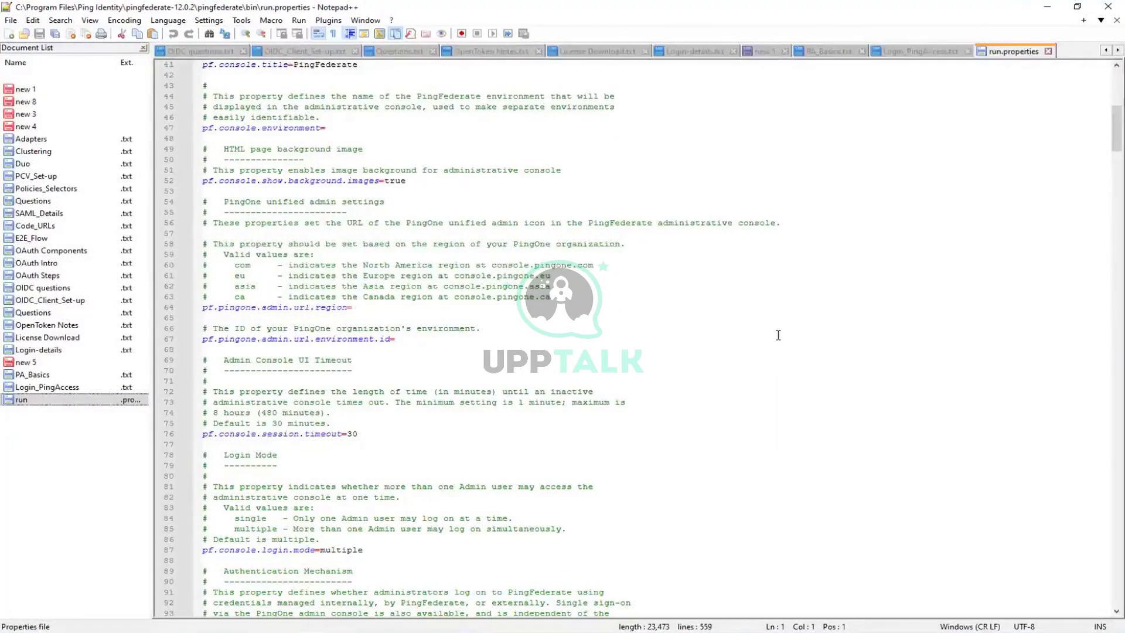
pyautogui.hotkey('ctrl', 'f')
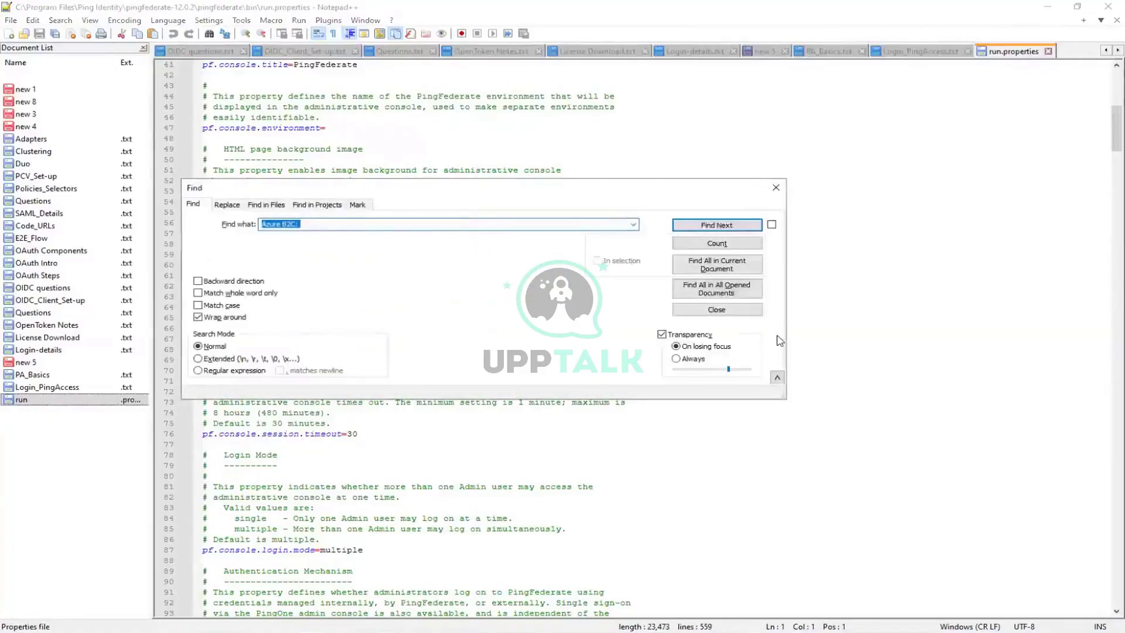
pyautogui.write('pf.op')
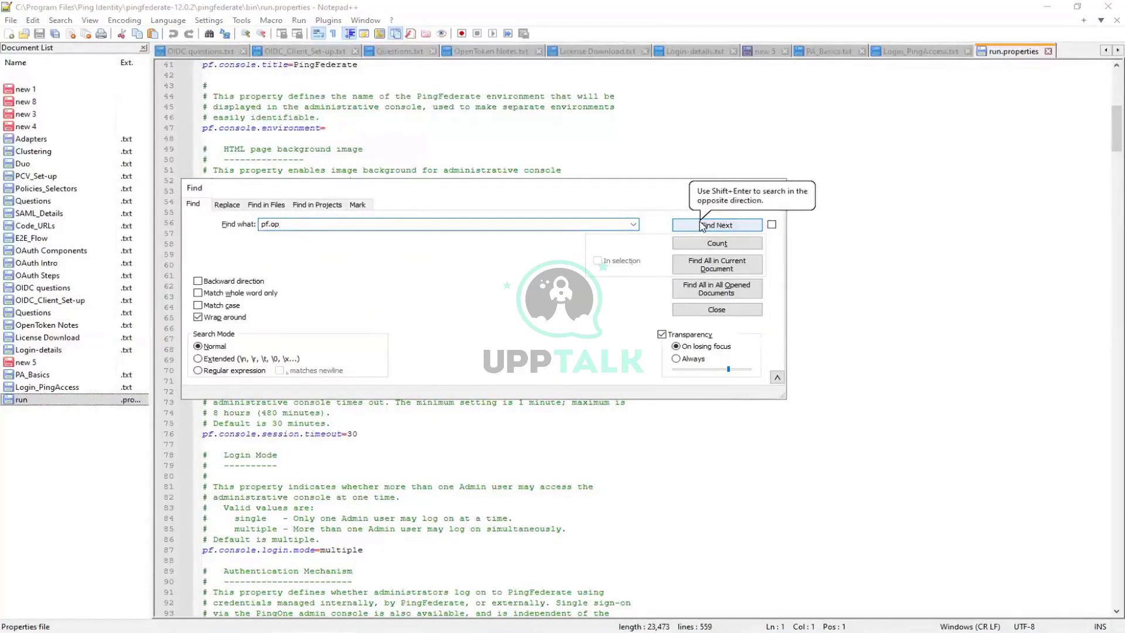
pyautogui.click(703, 227)
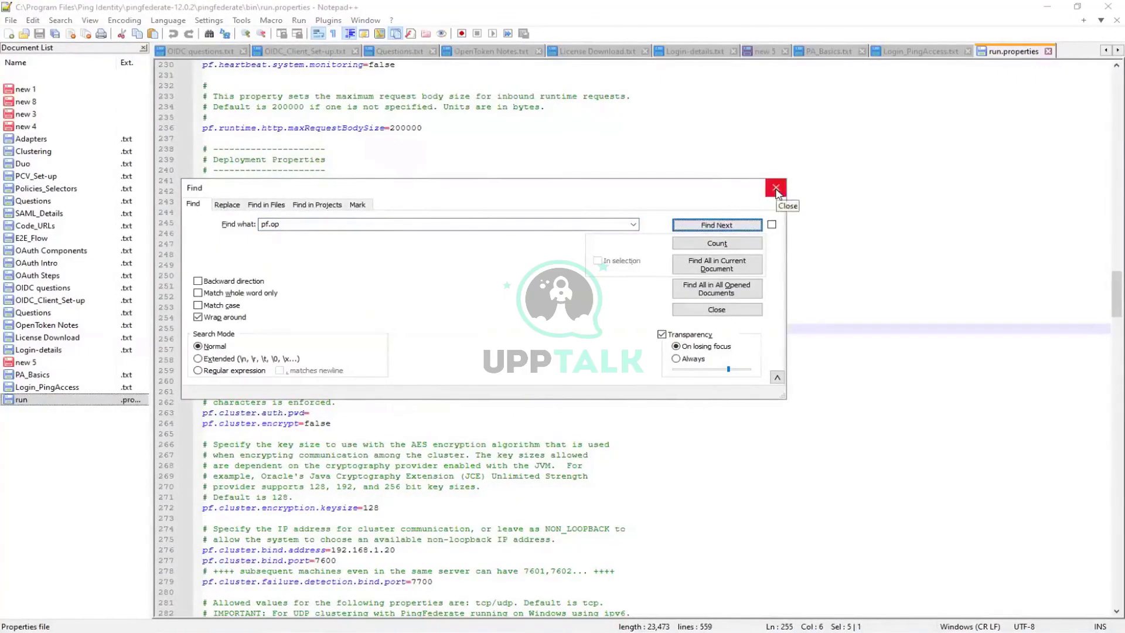
pyautogui.click(776, 190)
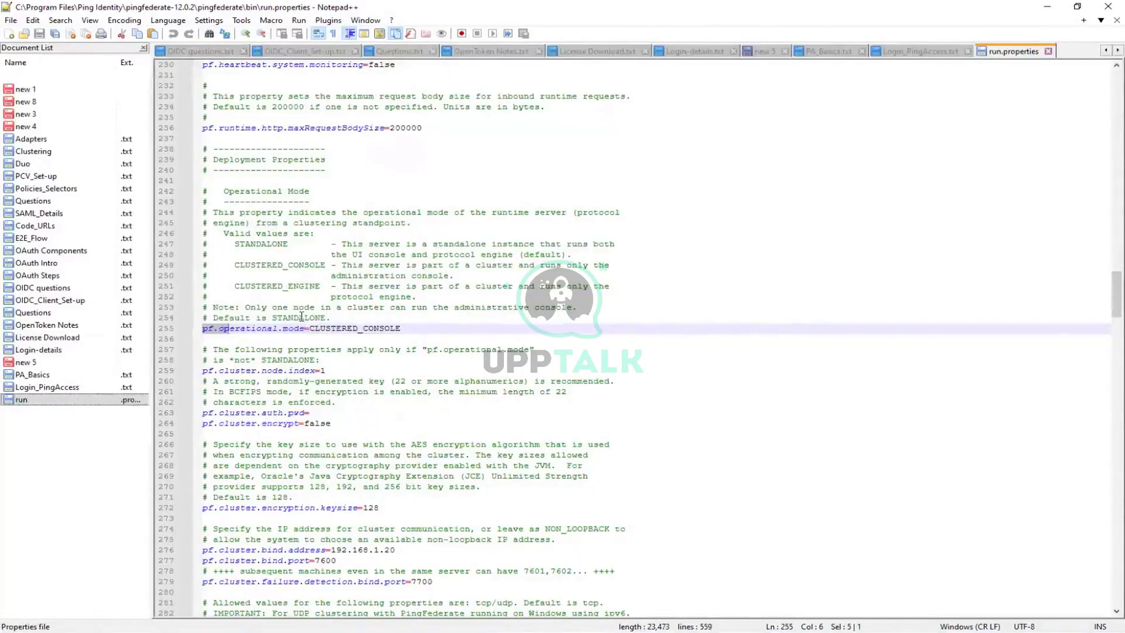
# Duplicate the pf.operational.mode=CLUSTERED_CONSOLE line 255.
pyautogui.doubleClick(300, 318)
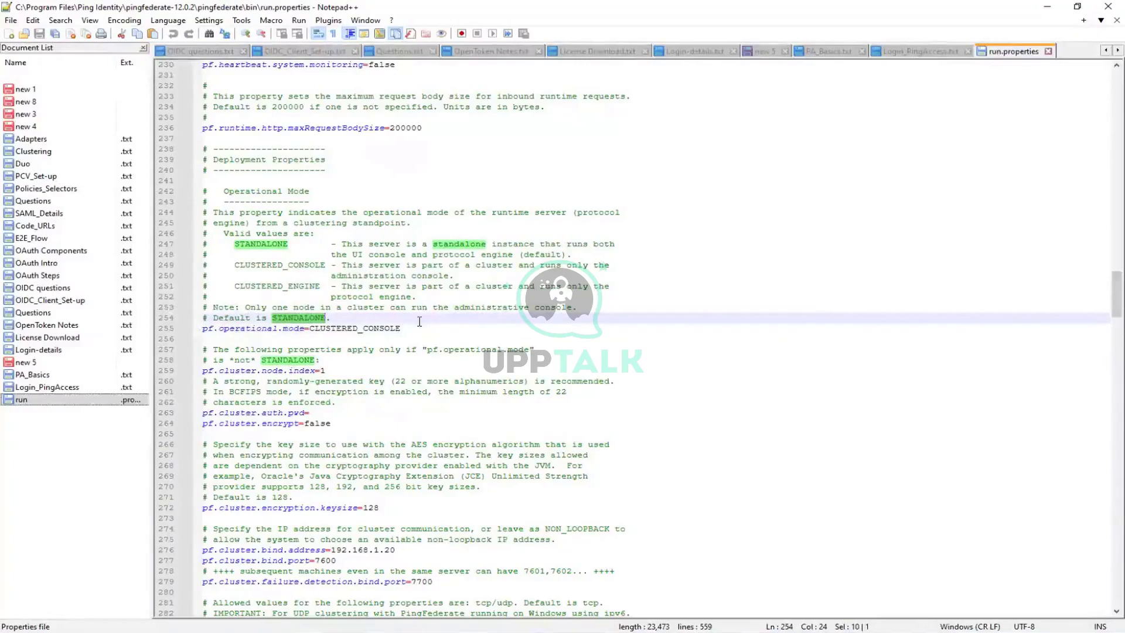
pyautogui.click(419, 321)
pyautogui.moveTo(402, 329); pyautogui.dragTo(192, 329)
pyautogui.click(441, 325)
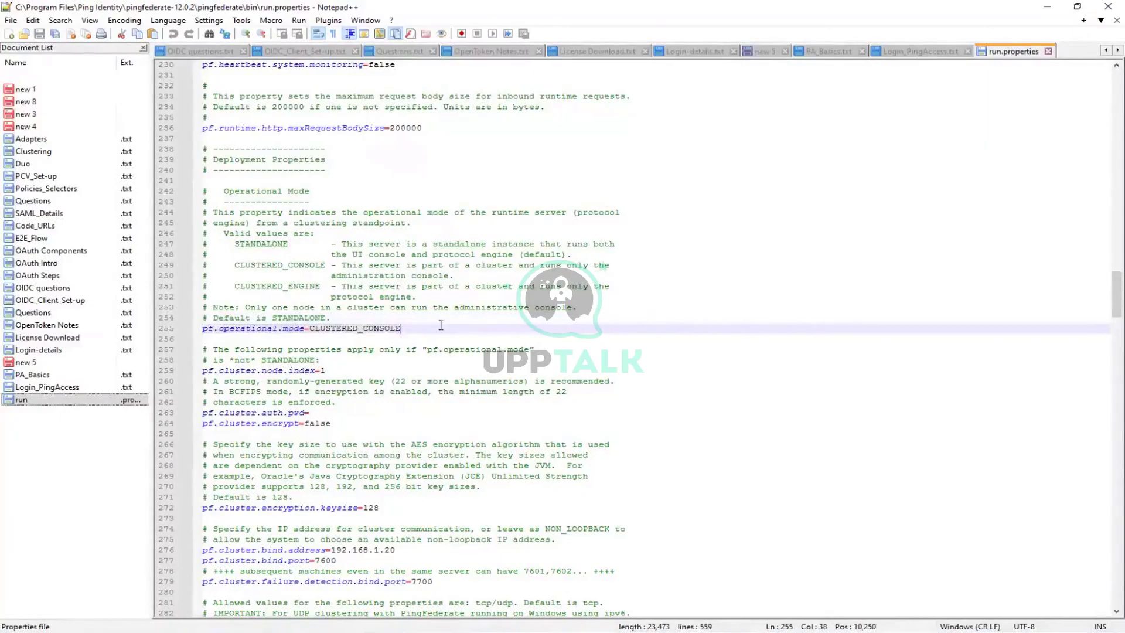
pyautogui.hotkey('ctrl', 'd')
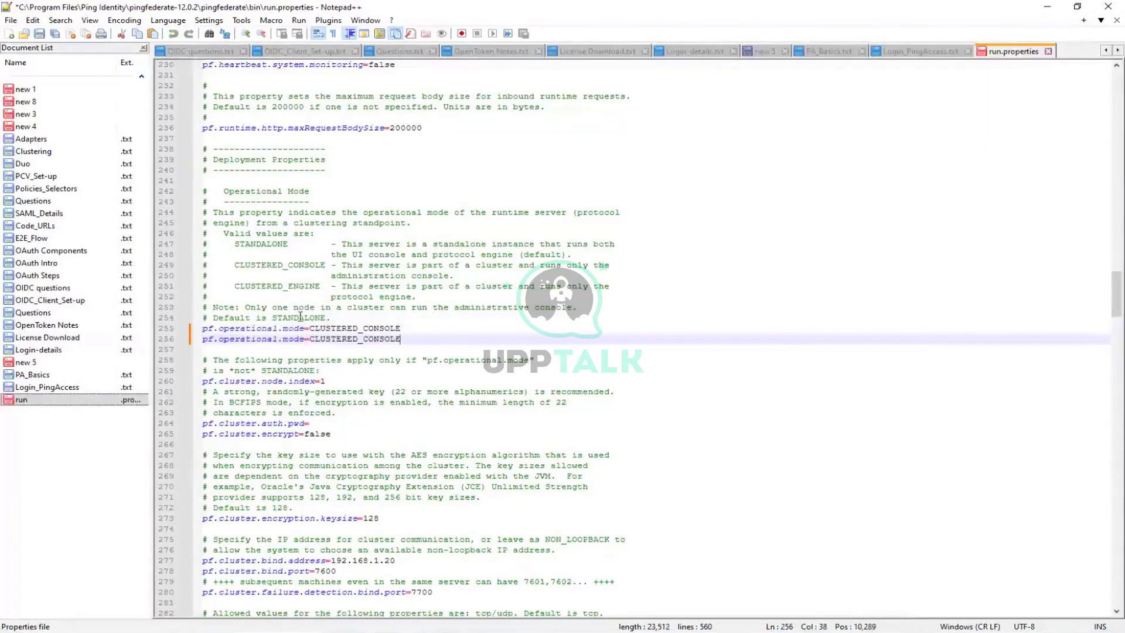
# Change line 256's value to STANDALONE and comment out line 255 with #.
pyautogui.doubleClick(301, 320)
pyautogui.hotkey('ctrl', 'c')
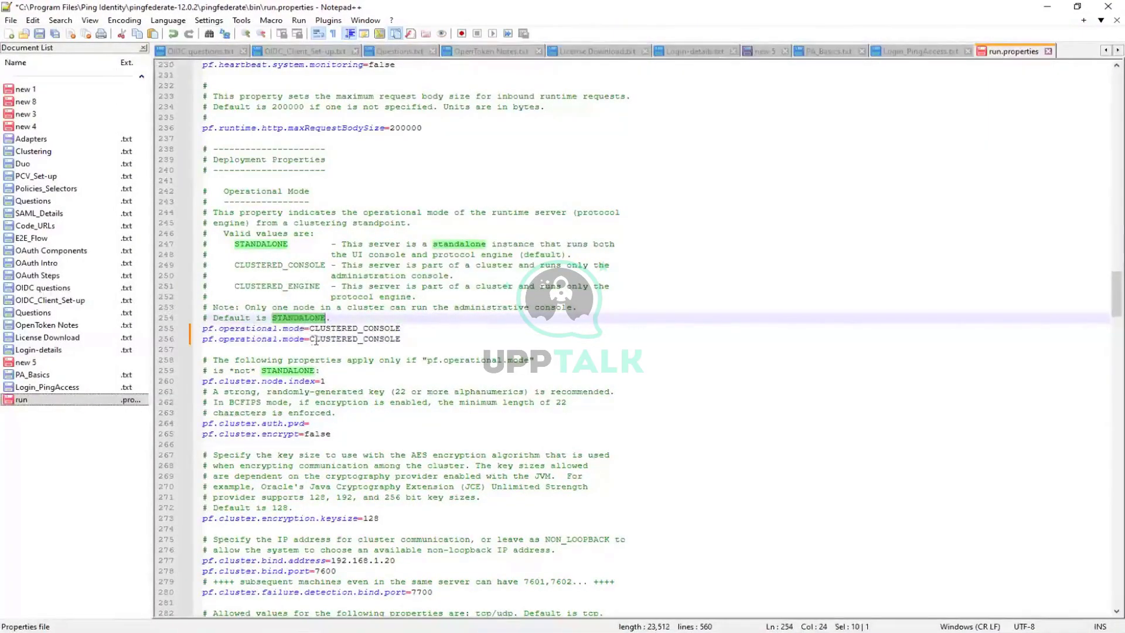
pyautogui.moveTo(310, 339); pyautogui.dragTo(405, 340)
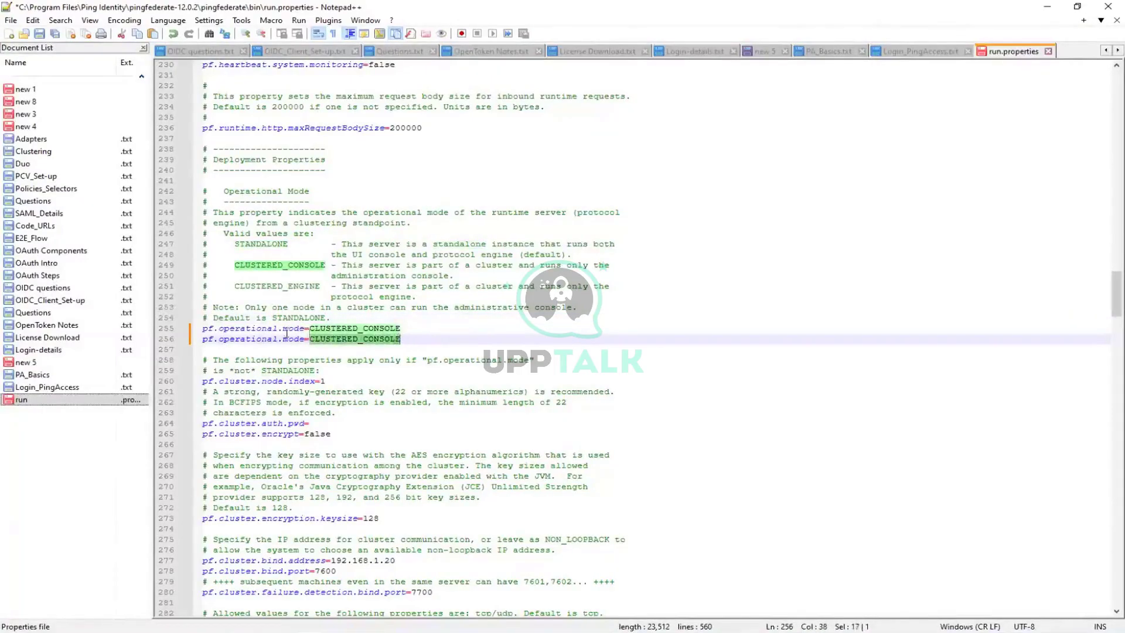
pyautogui.hotkey('ctrl', 'v')
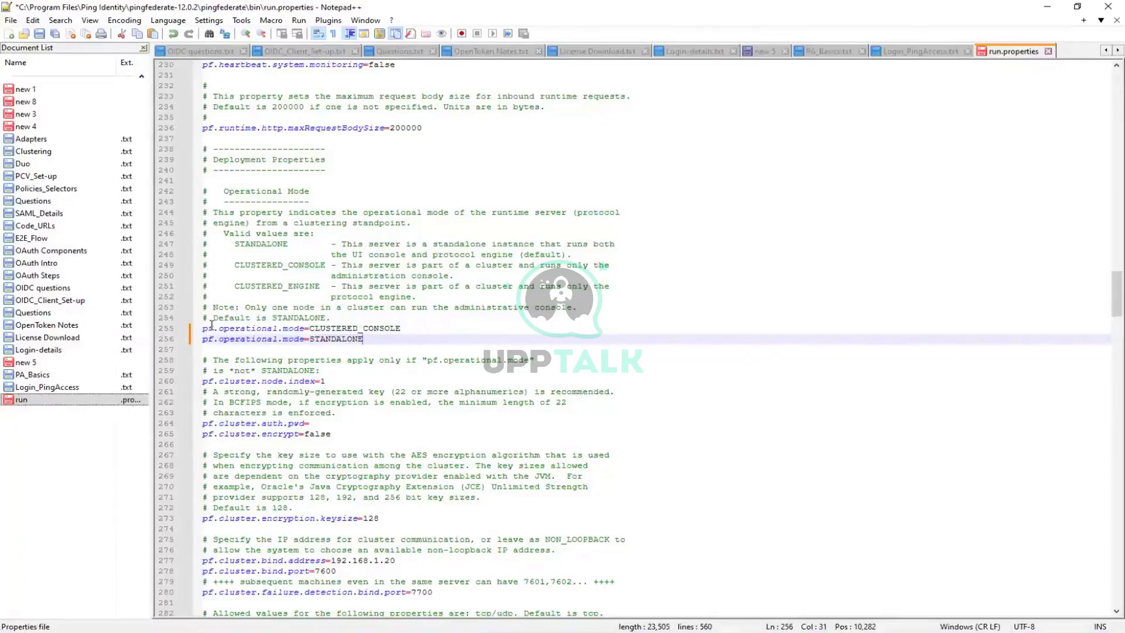
pyautogui.click(212, 327)
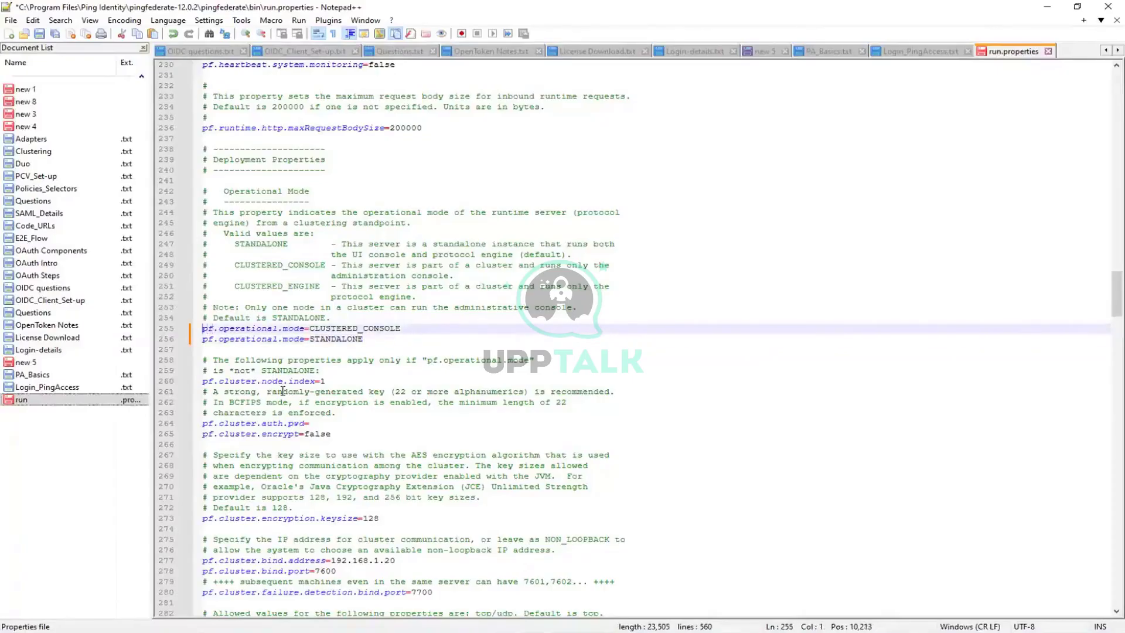
pyautogui.write('#')
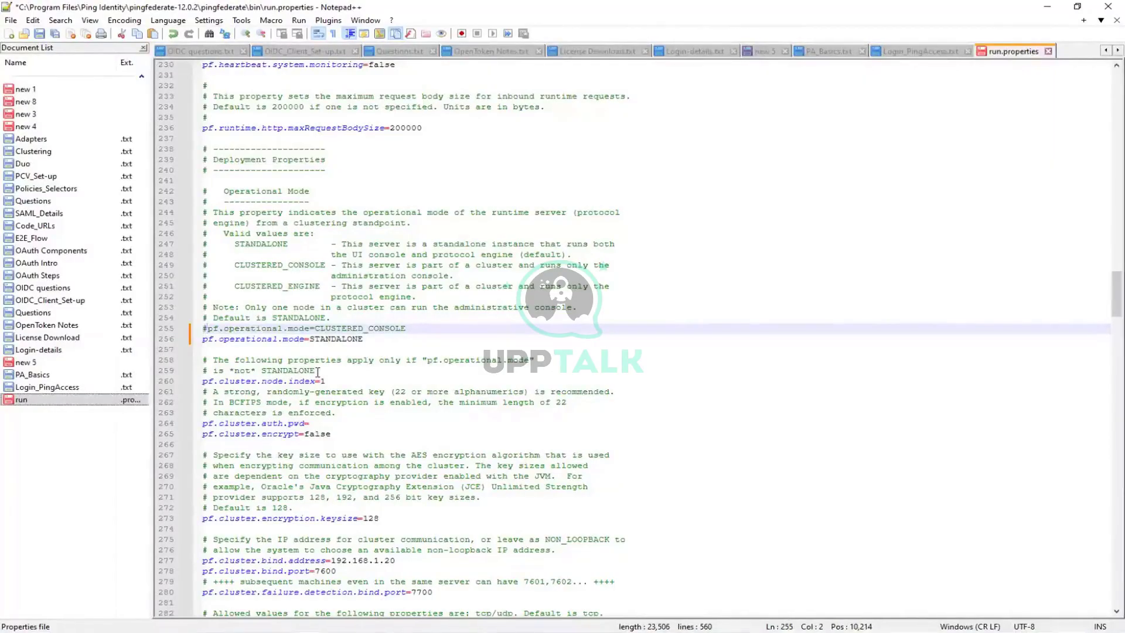
# Relaunch Notepad++ as Administrator after the failed save, keeping run.properties' STANDALONE edit.
pyautogui.click(480, 341)
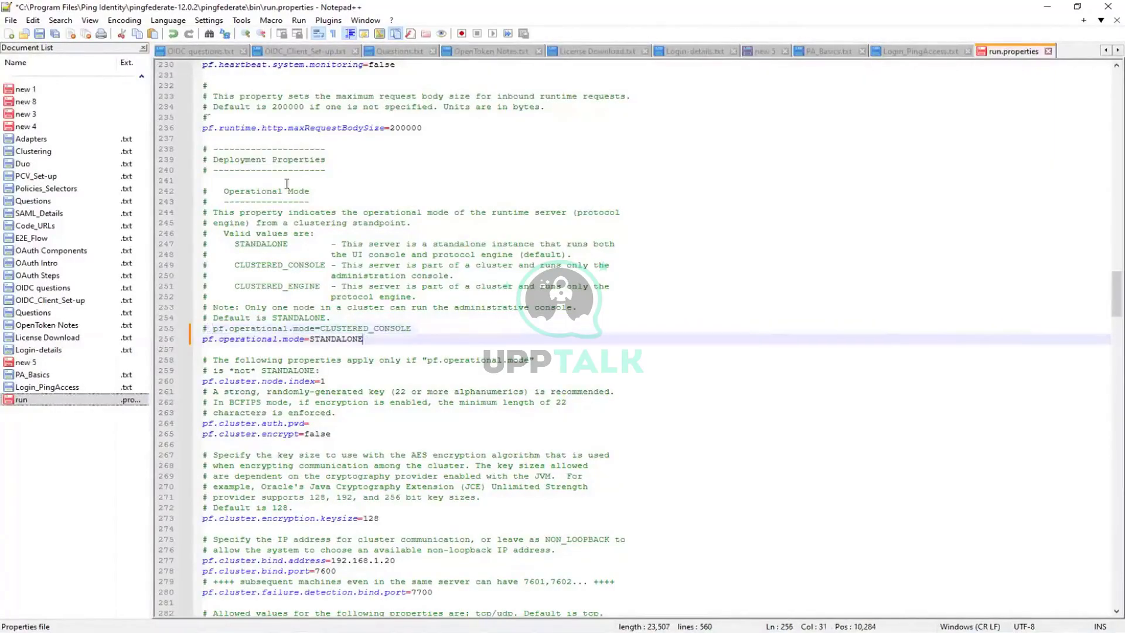
pyautogui.click(39, 34)
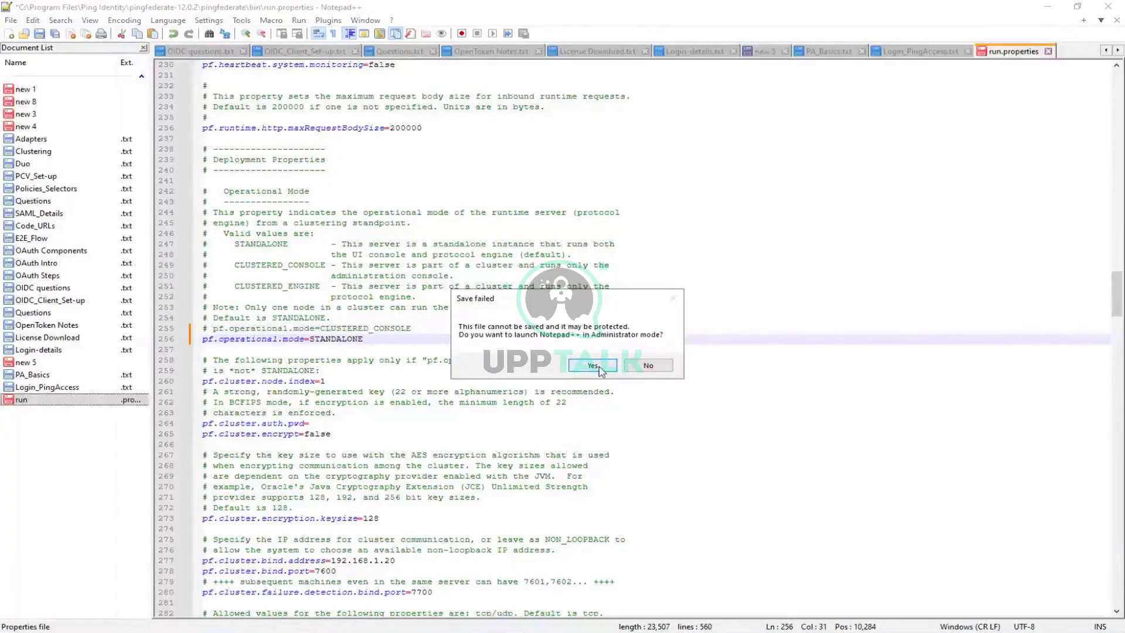
pyautogui.click(655, 365)
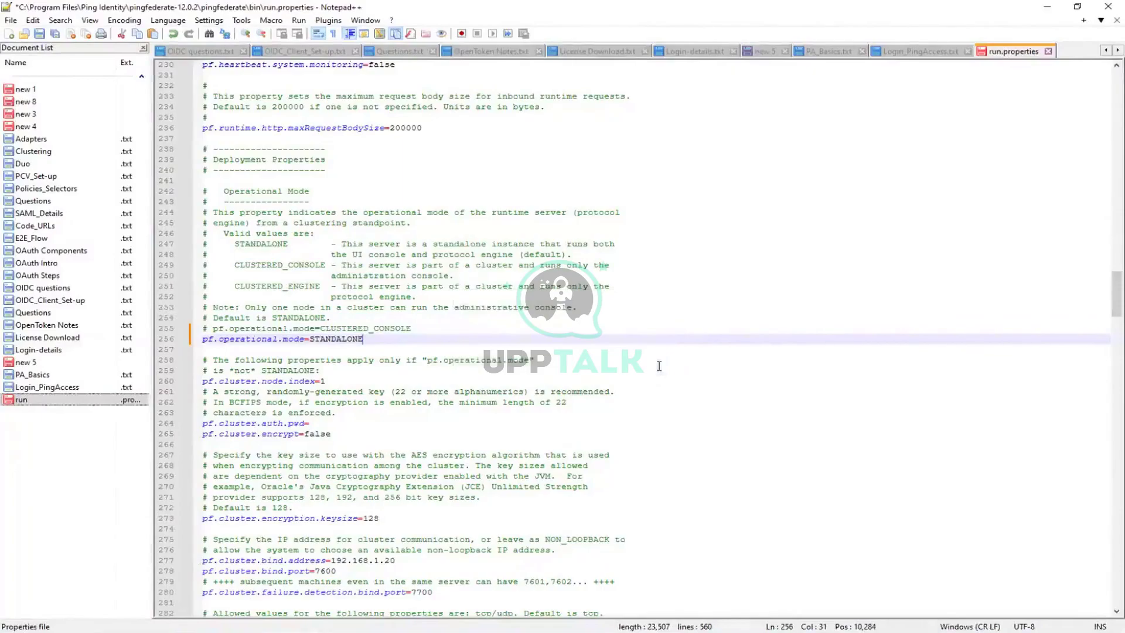
pyautogui.click(40, 34)
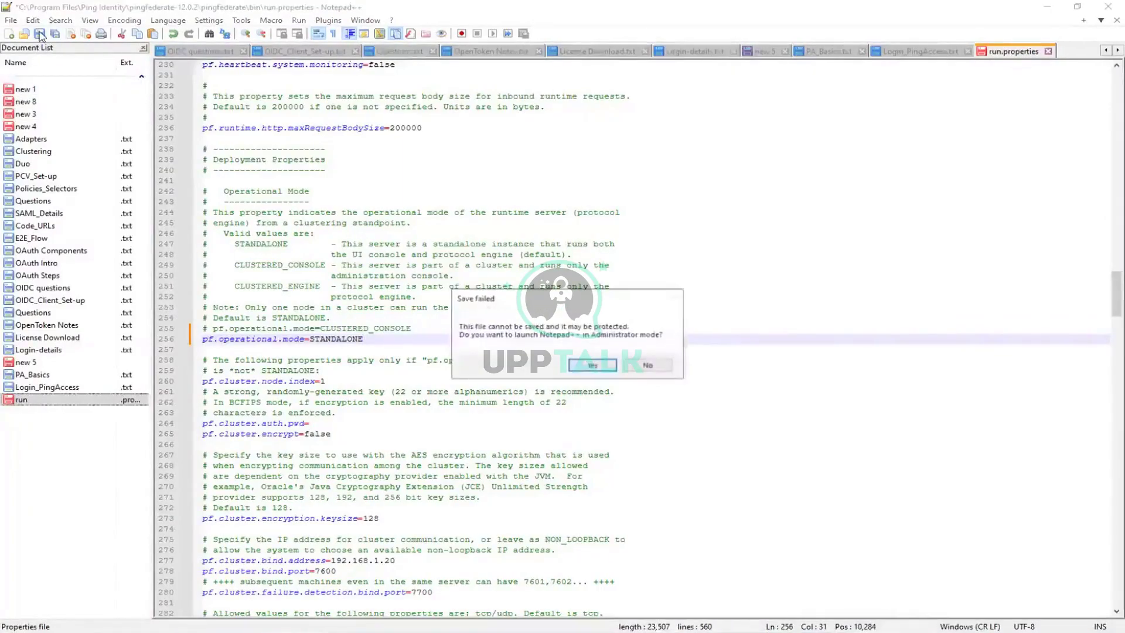
pyautogui.click(590, 367)
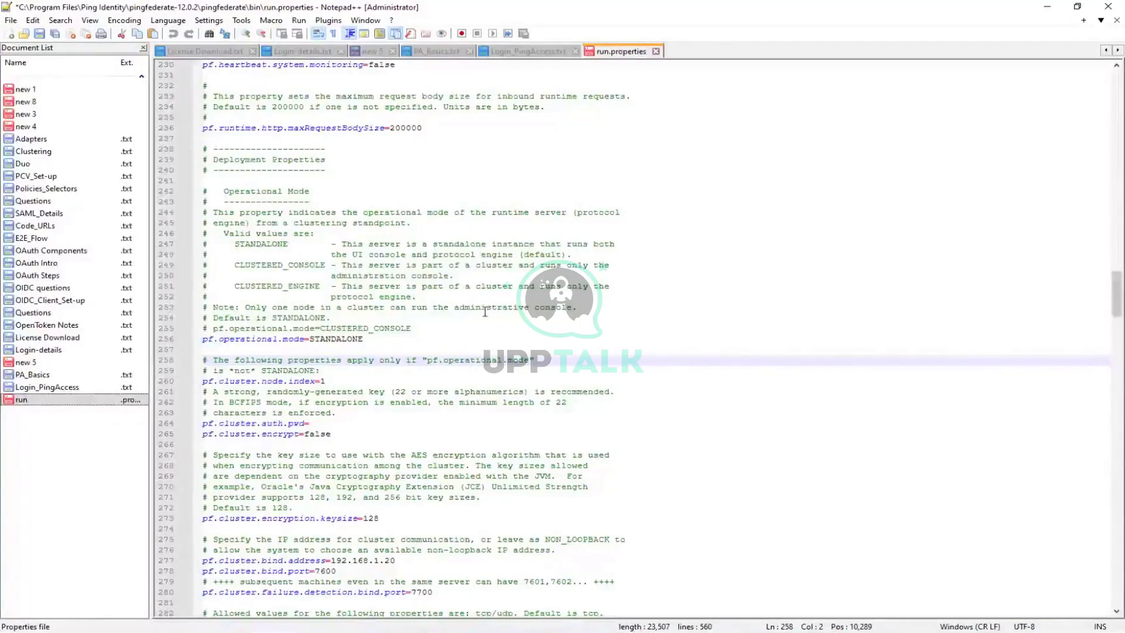
pyautogui.hotkey('ctrl', 'f')
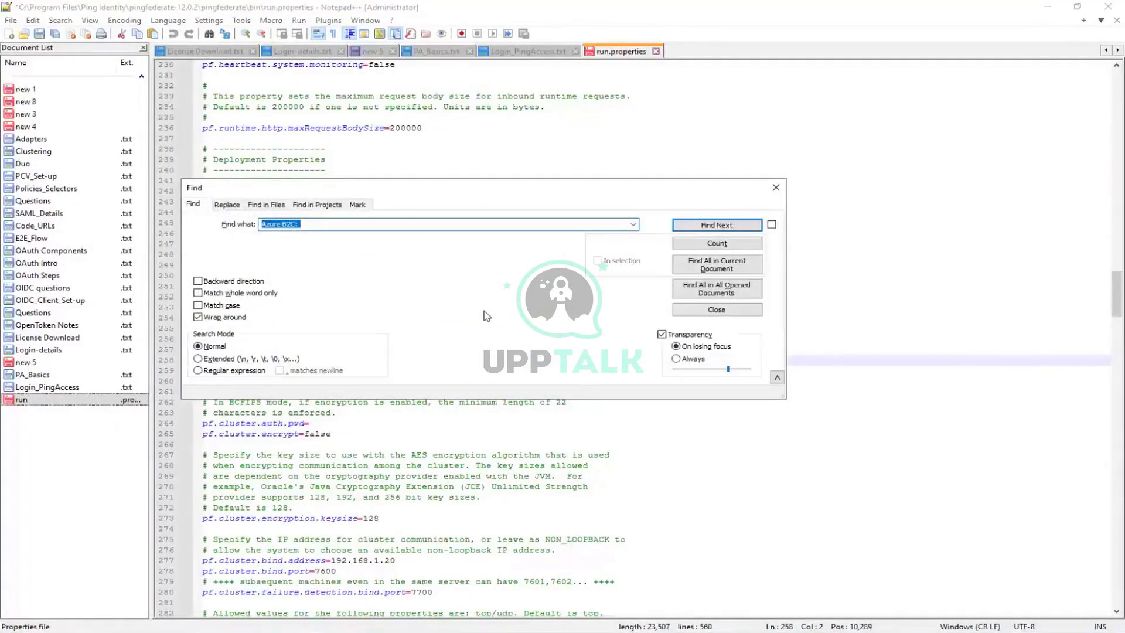
# Search run.properties for 'pf.op' and review the first match.
pyautogui.write('pf.op')
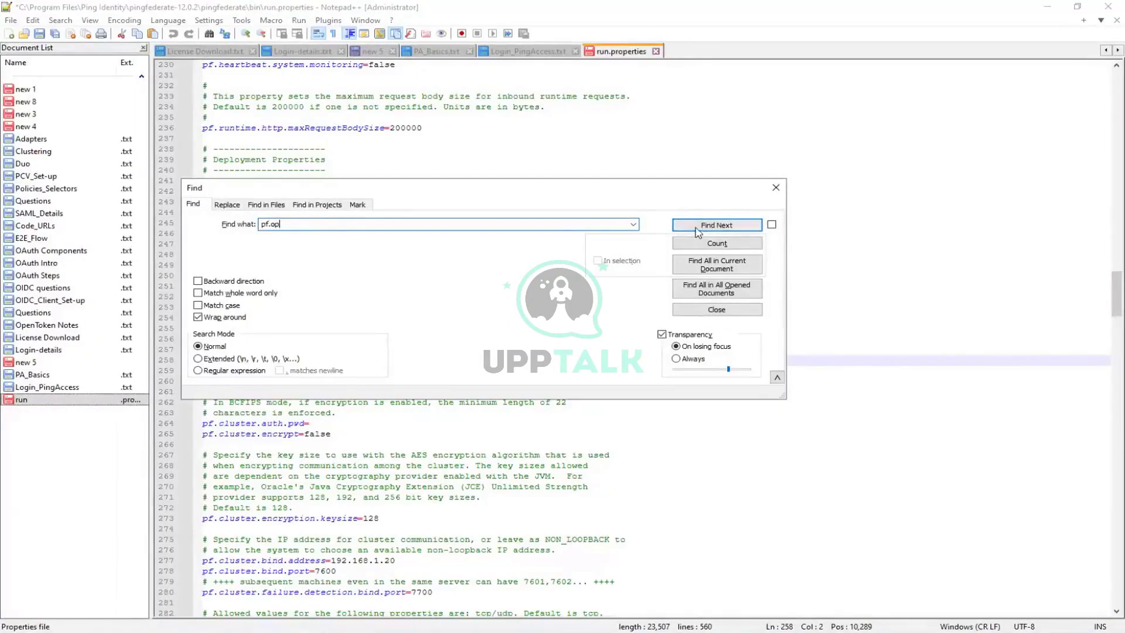
pyautogui.click(696, 229)
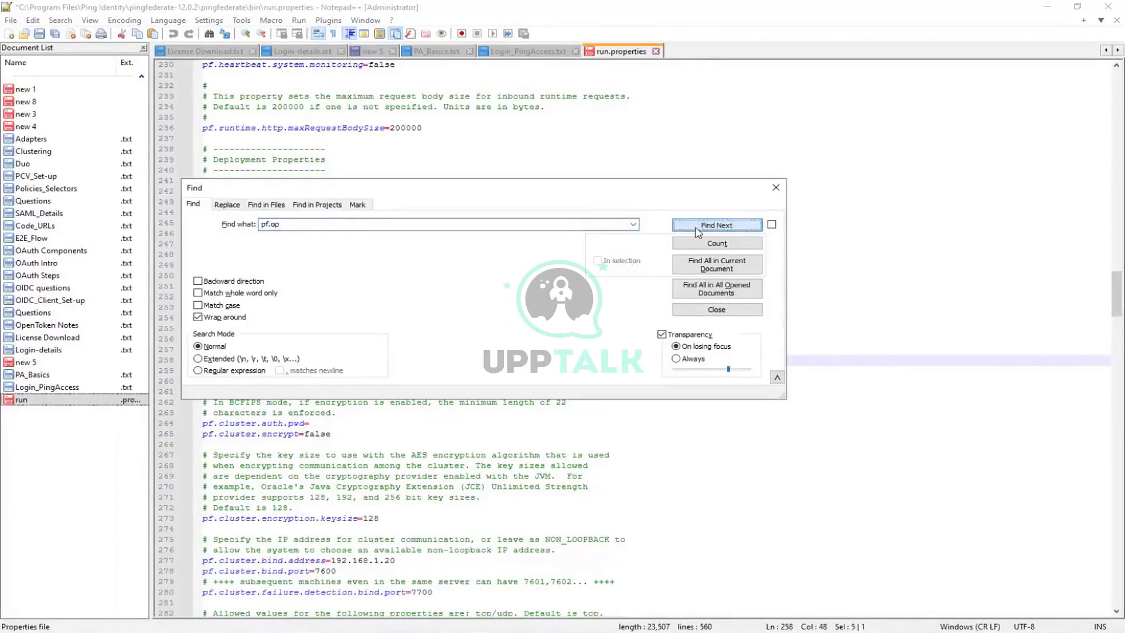
pyautogui.click(776, 187)
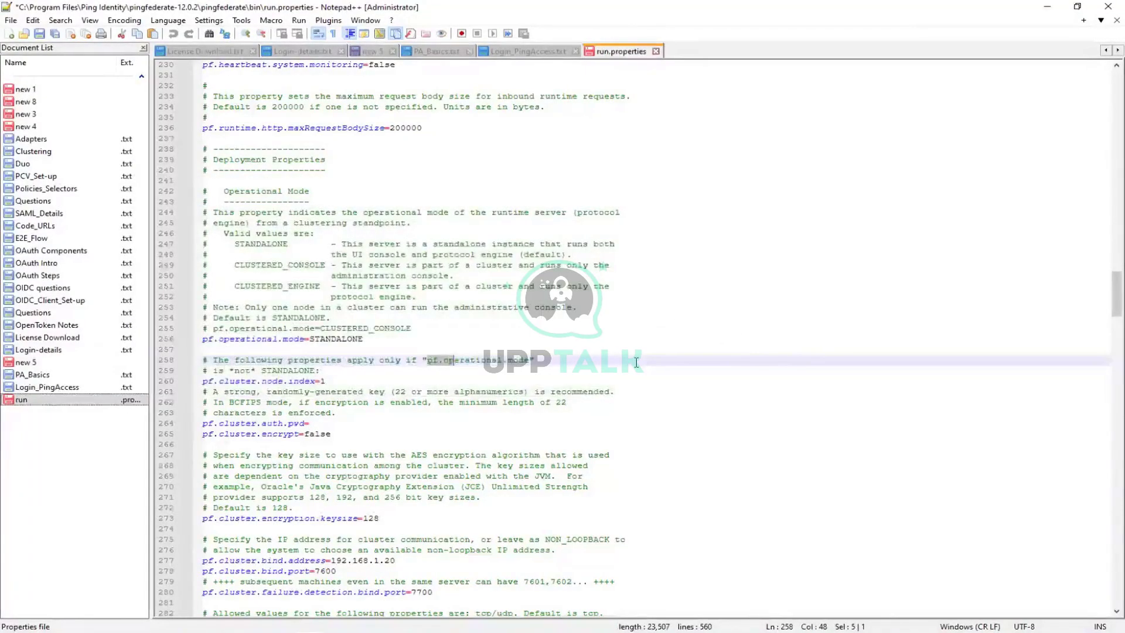
pyautogui.scroll(-5, 636, 362)
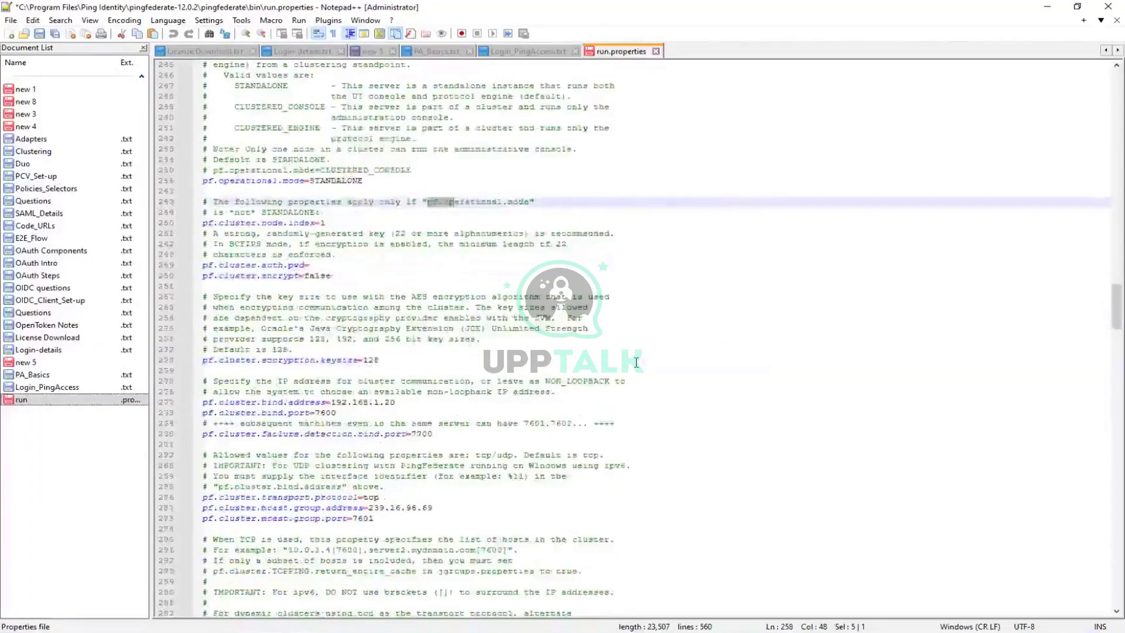
pyautogui.scroll(-5, 636, 362)
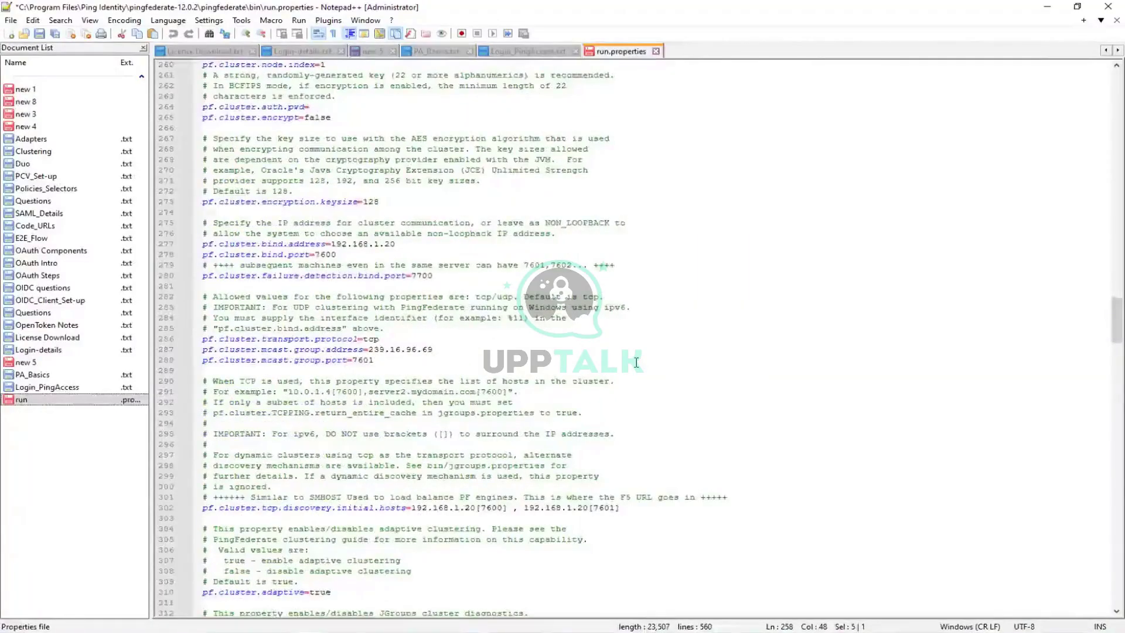
pyautogui.scroll(-3, 636, 362)
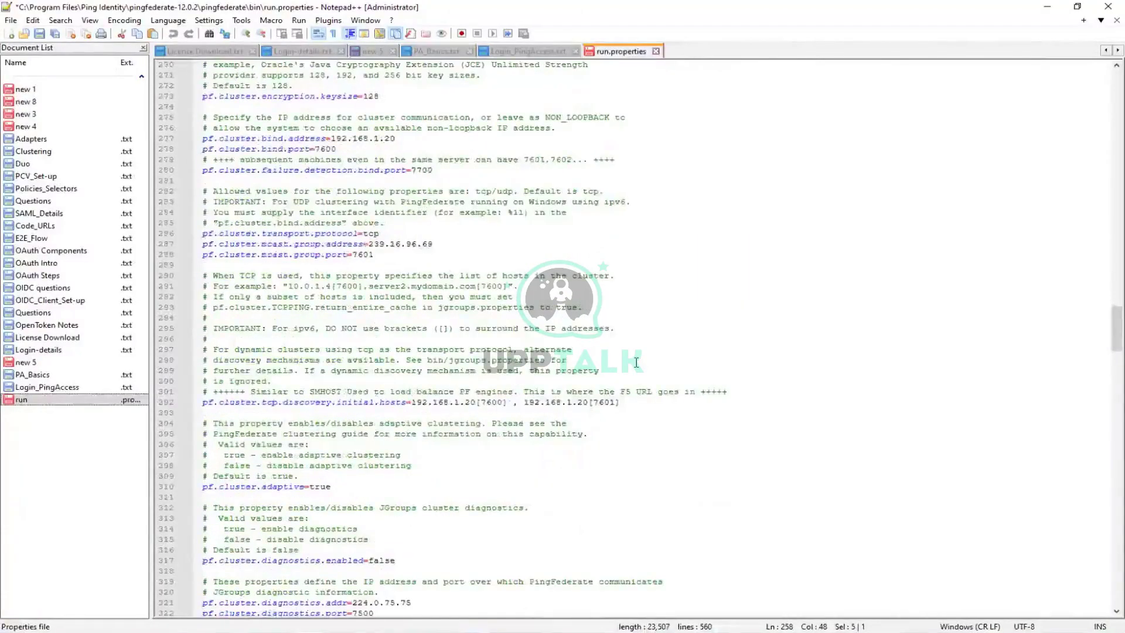
pyautogui.scroll(7, 636, 363)
# Jump to the next 'pf.op' occurrence, then save and close run.properties.
pyautogui.hotkey('ctrl', 'f')
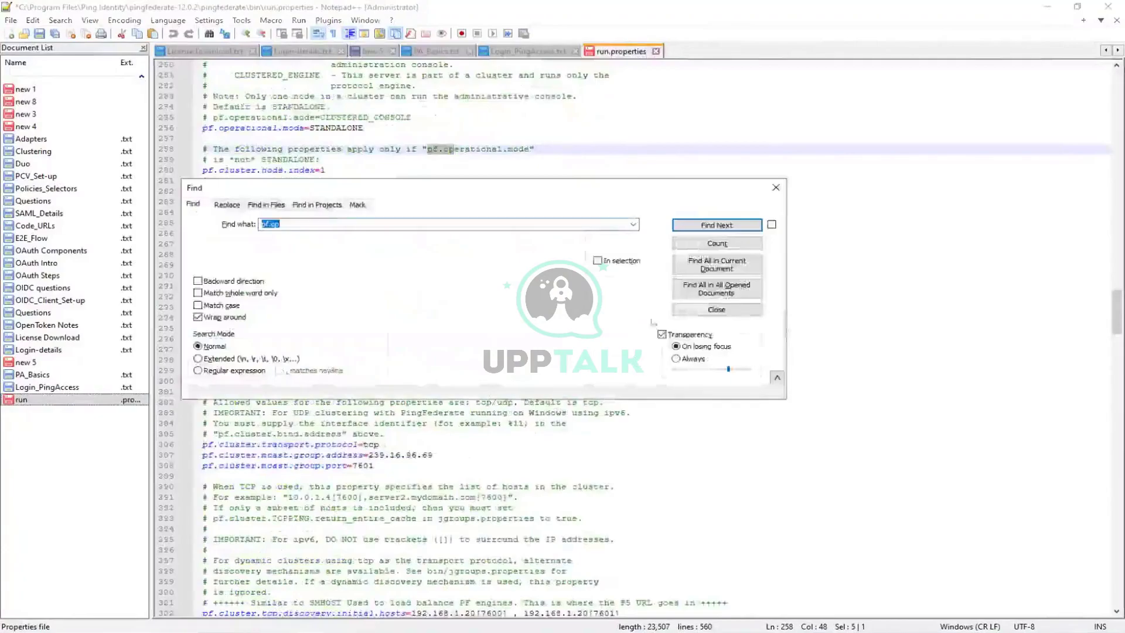
pyautogui.press('Return')
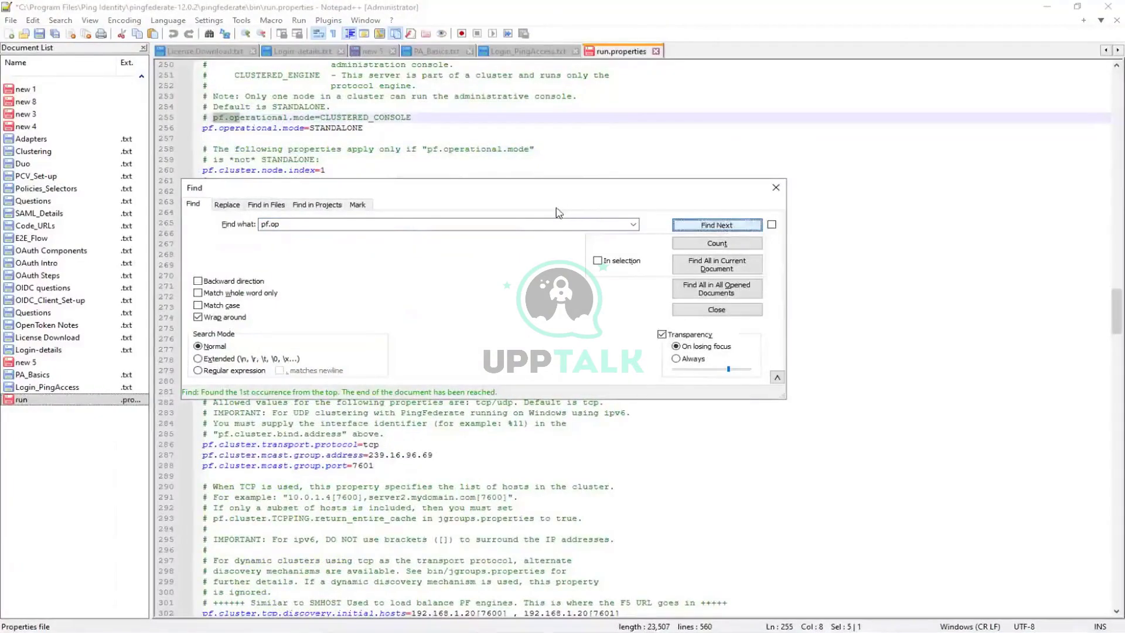
pyautogui.click(776, 188)
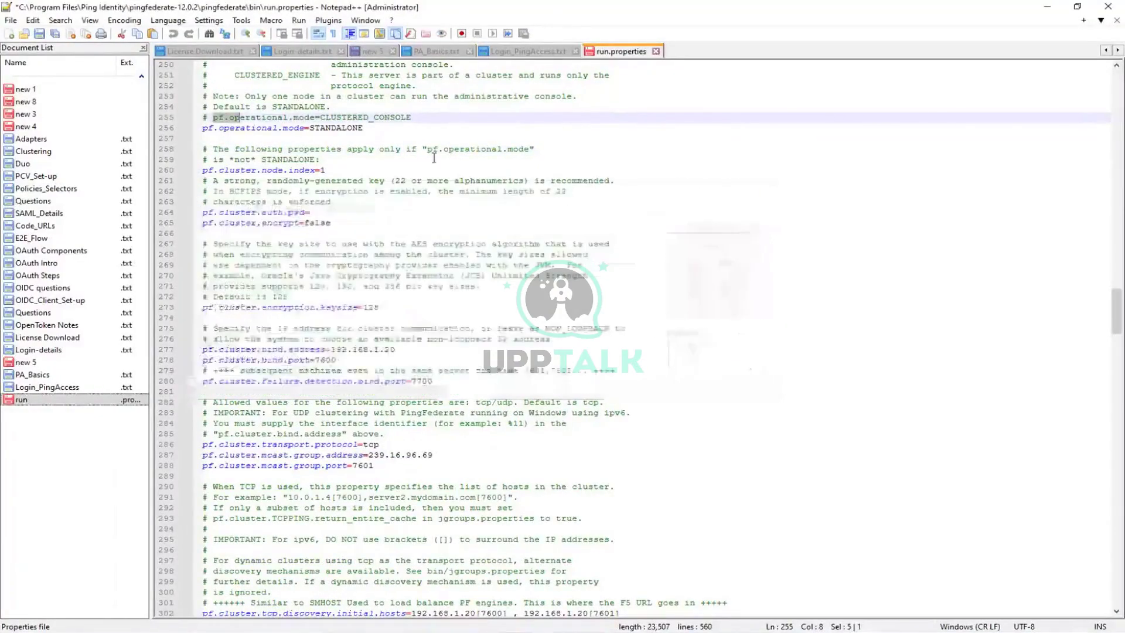
pyautogui.click(39, 34)
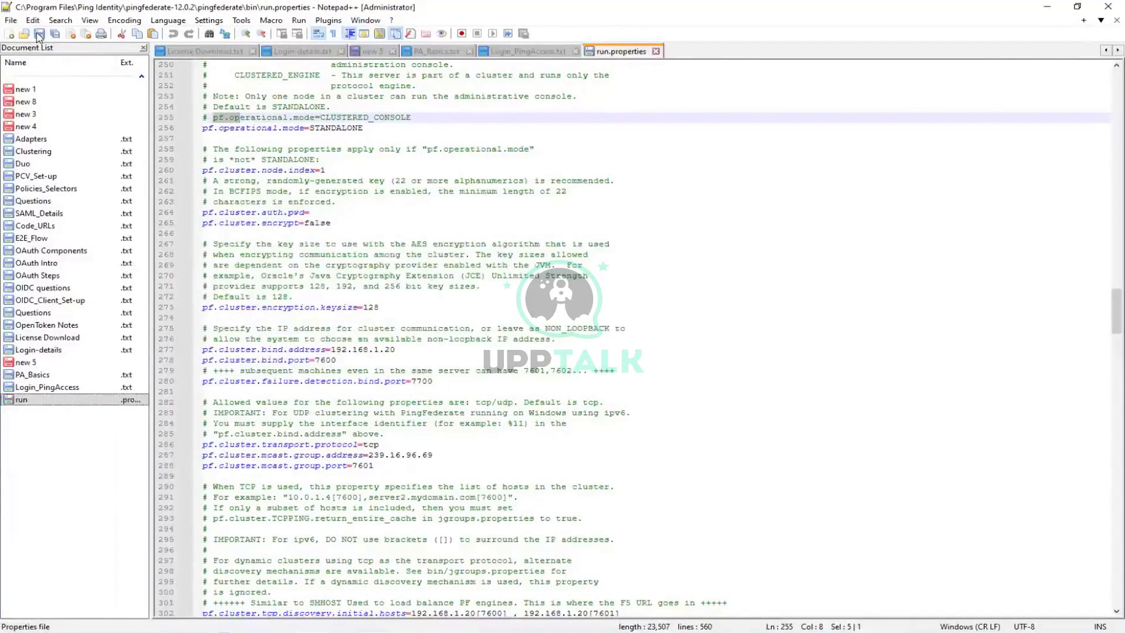
pyautogui.click(657, 52)
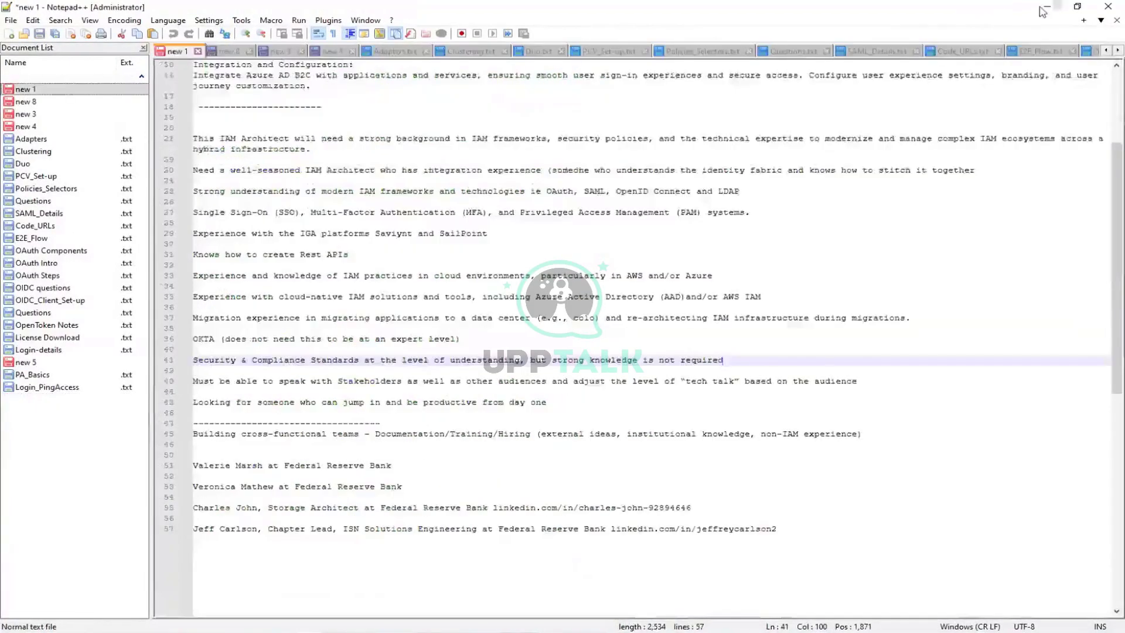
# Minimize Notepad++, inspect the PingFederate and PingFederate-engine service actions, then close Services.
pyautogui.click(1045, 9)
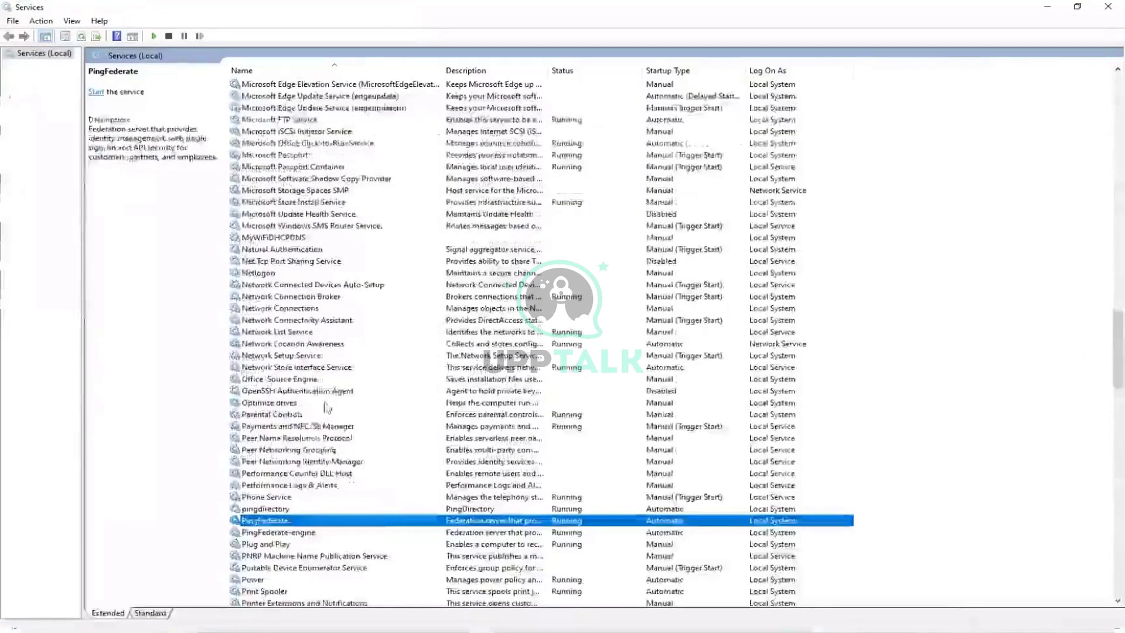
pyautogui.rightClick(294, 521)
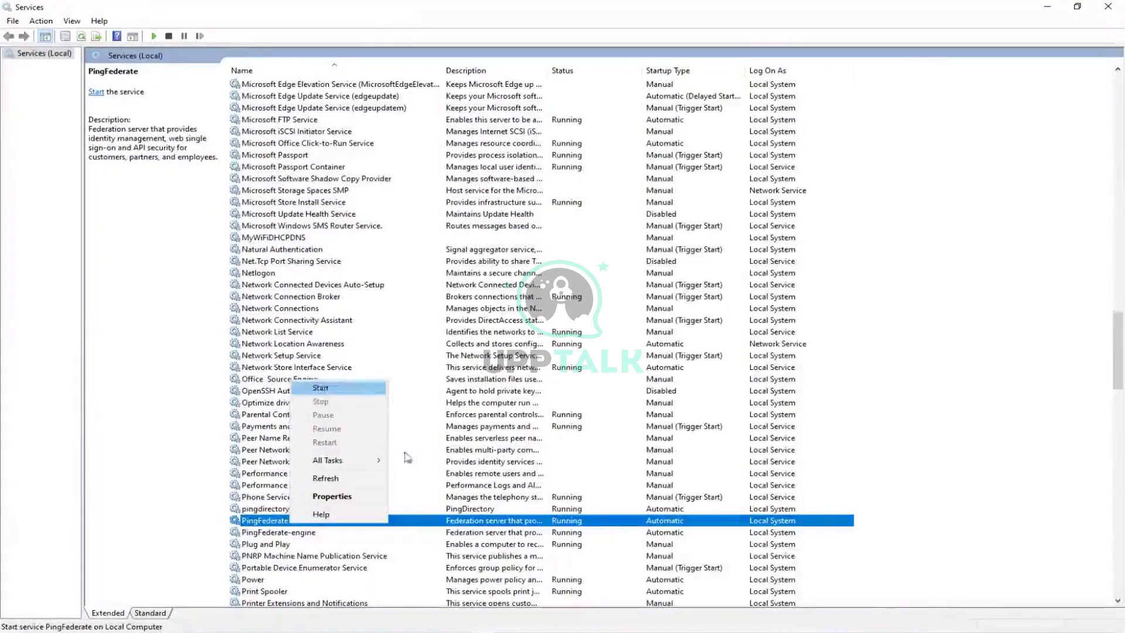
pyautogui.click(991, 451)
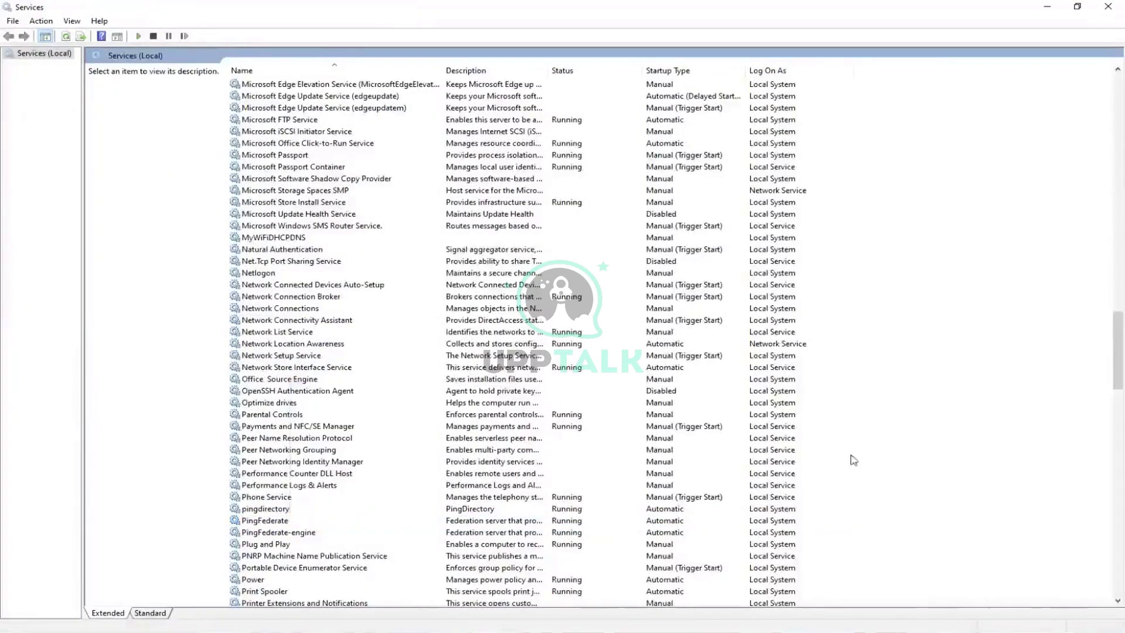
pyautogui.click(296, 532)
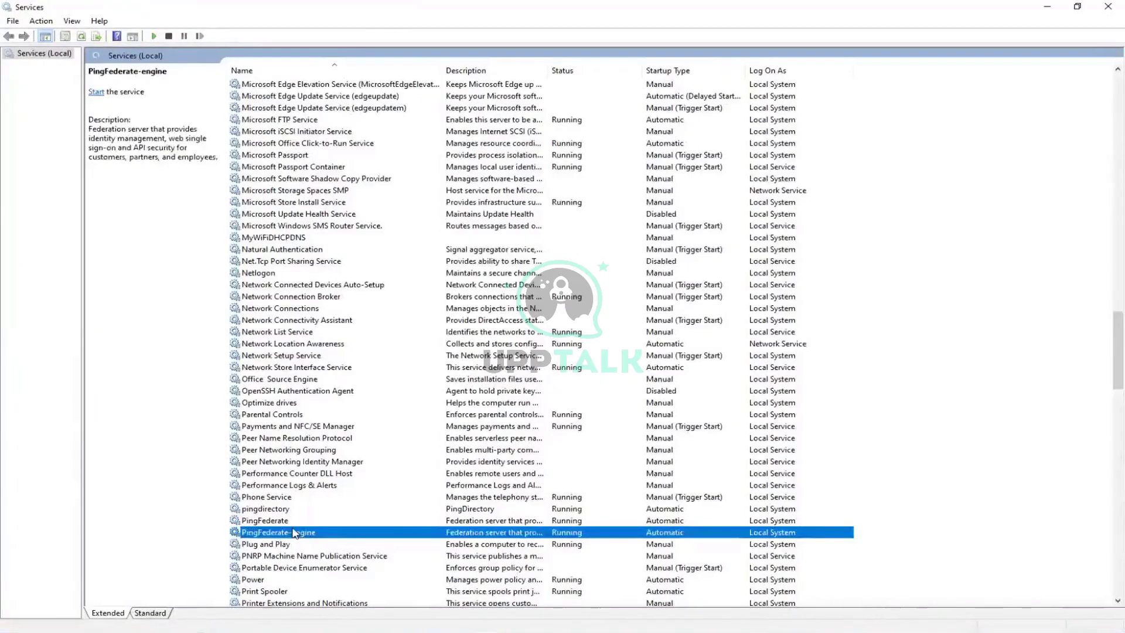
pyautogui.rightClick(295, 533)
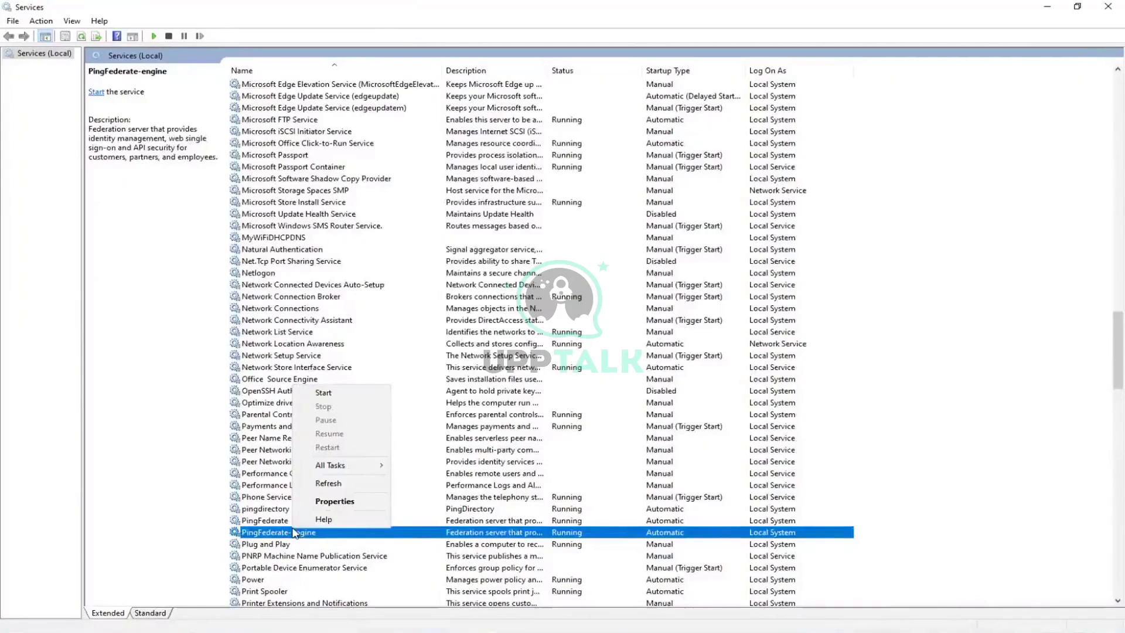
pyautogui.click(1108, 10)
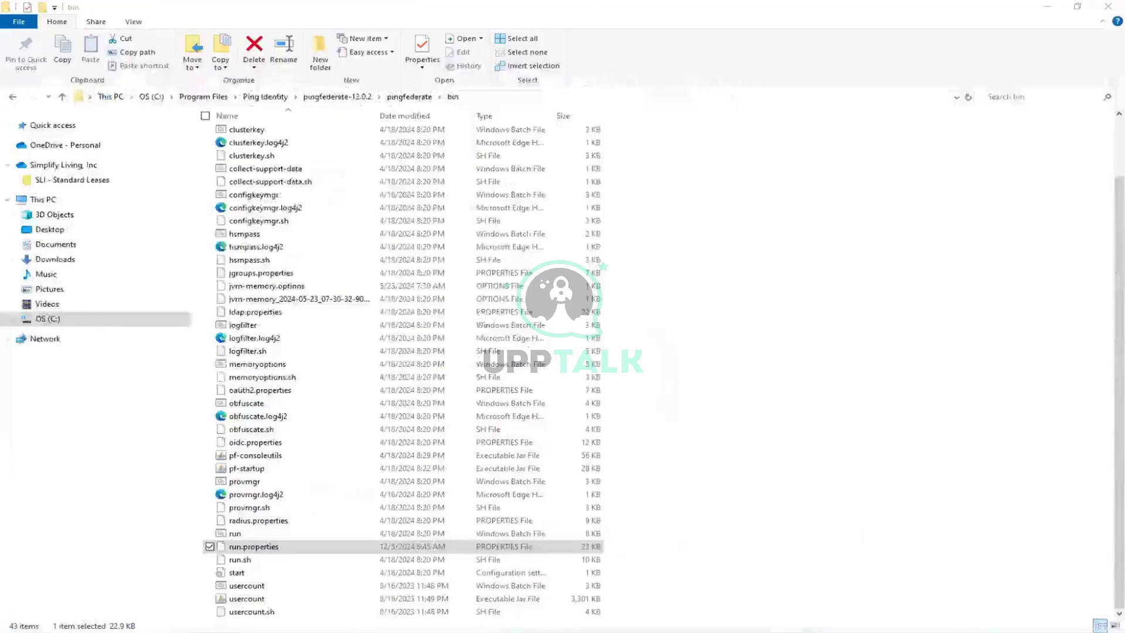
# Reopen Services from search, start the PingFederate service, and minimize Services and File Explorer.
pyautogui.press('super')
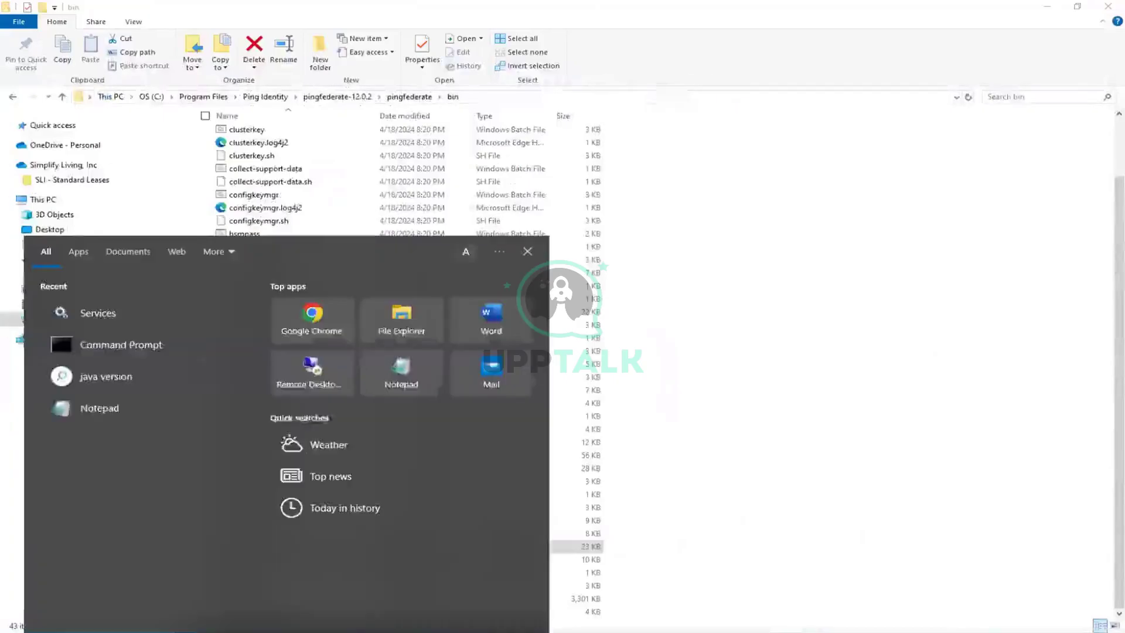
pyautogui.write('ser')
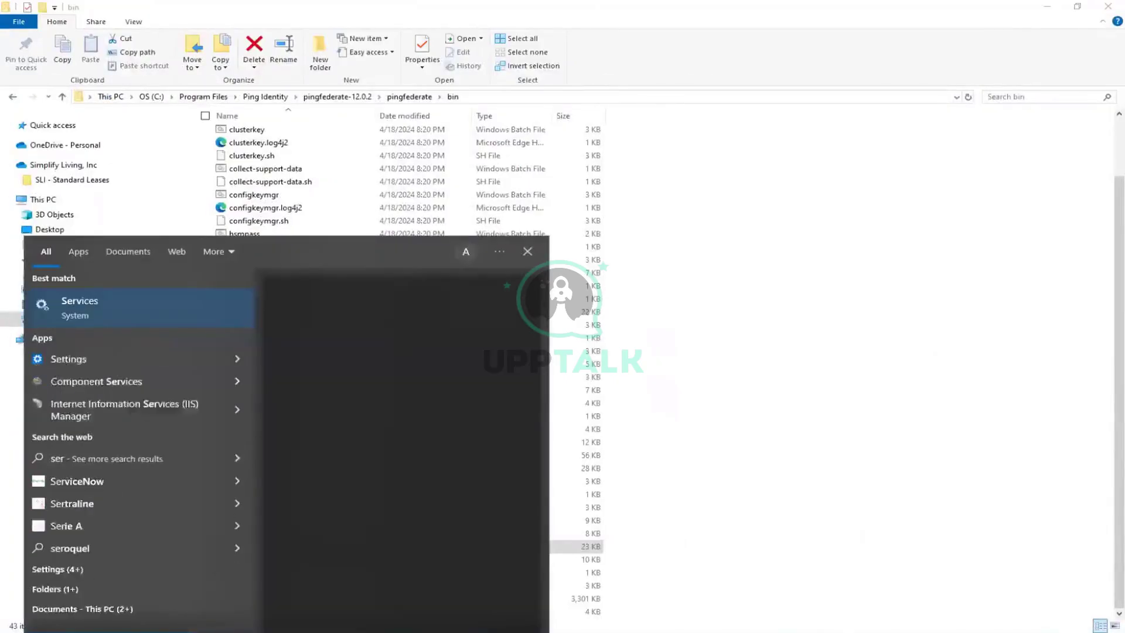
pyautogui.write('vices')
pyautogui.press('Return')
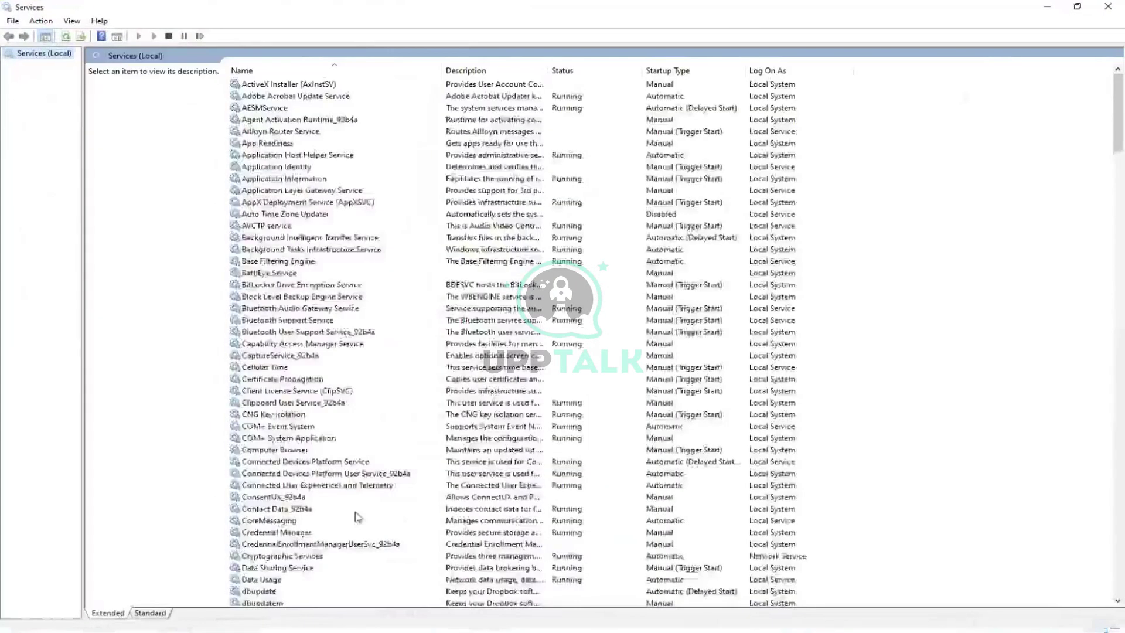
pyautogui.scroll(-20, 350, 497)
pyautogui.scroll(-20, 350, 497)
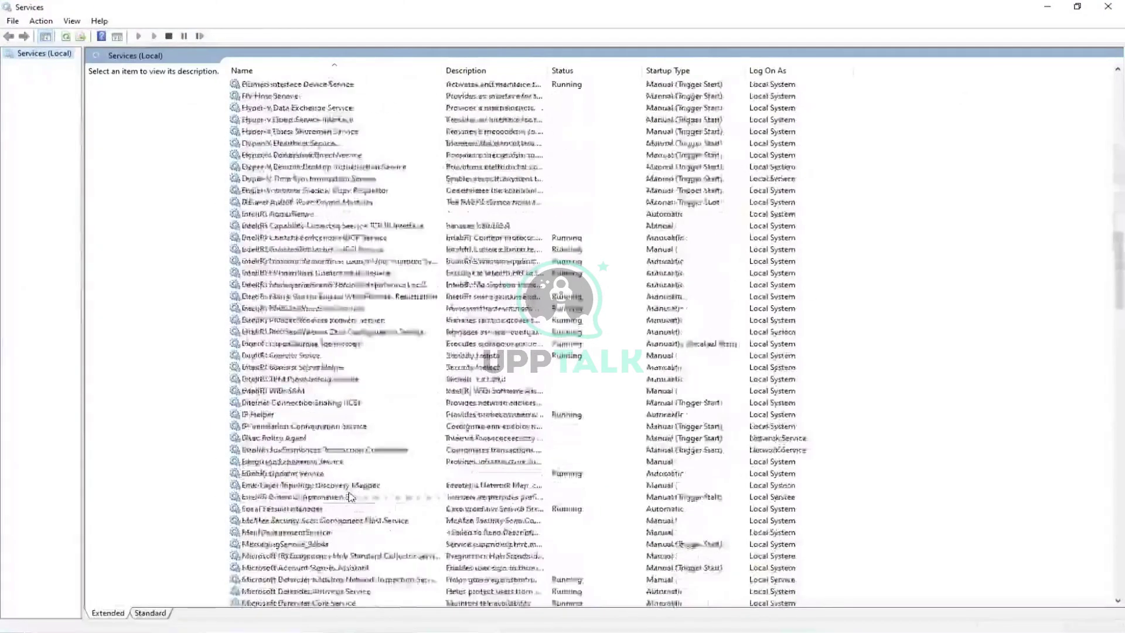
pyautogui.scroll(-5, 351, 497)
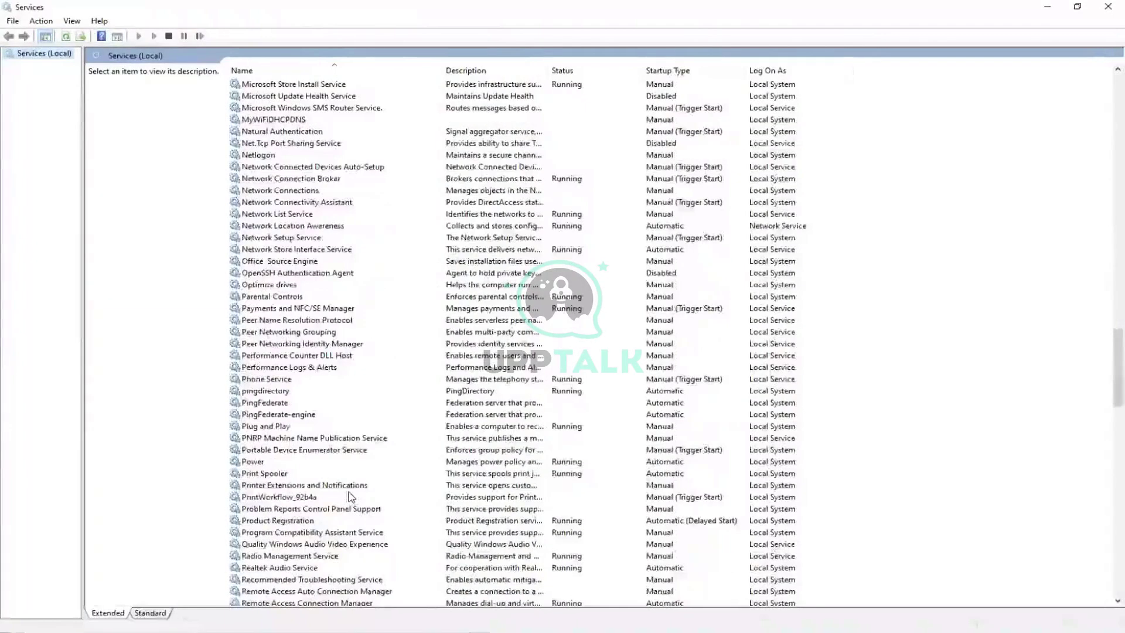
pyautogui.scroll(-2, 351, 497)
pyautogui.scroll(2, 350, 497)
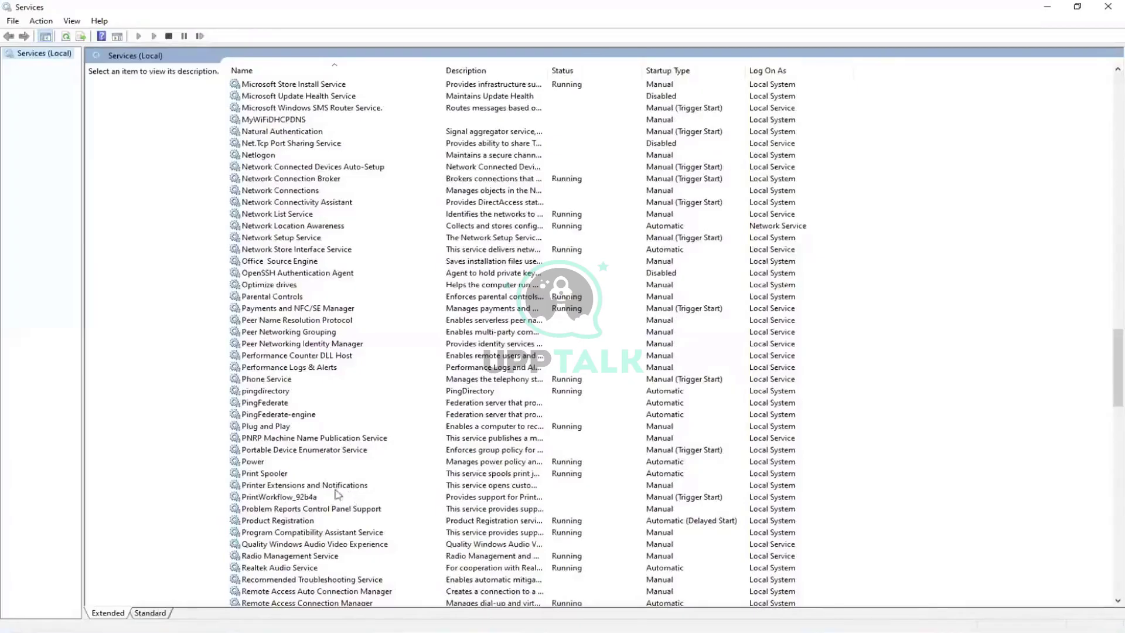
pyautogui.click(273, 403)
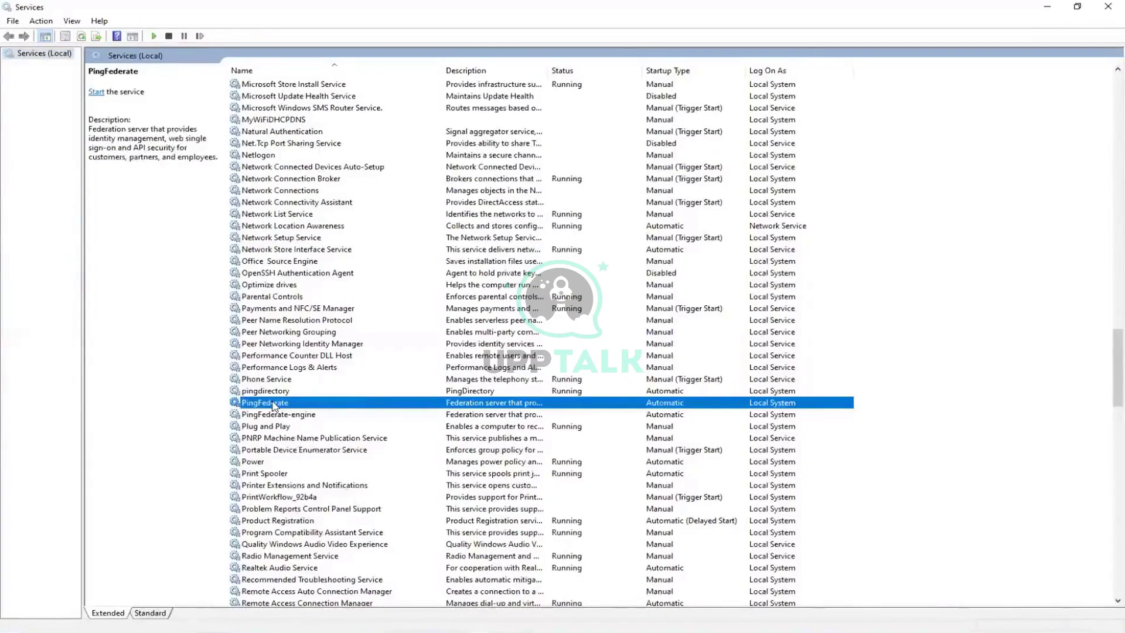
pyautogui.rightClick(273, 404)
pyautogui.click(304, 410)
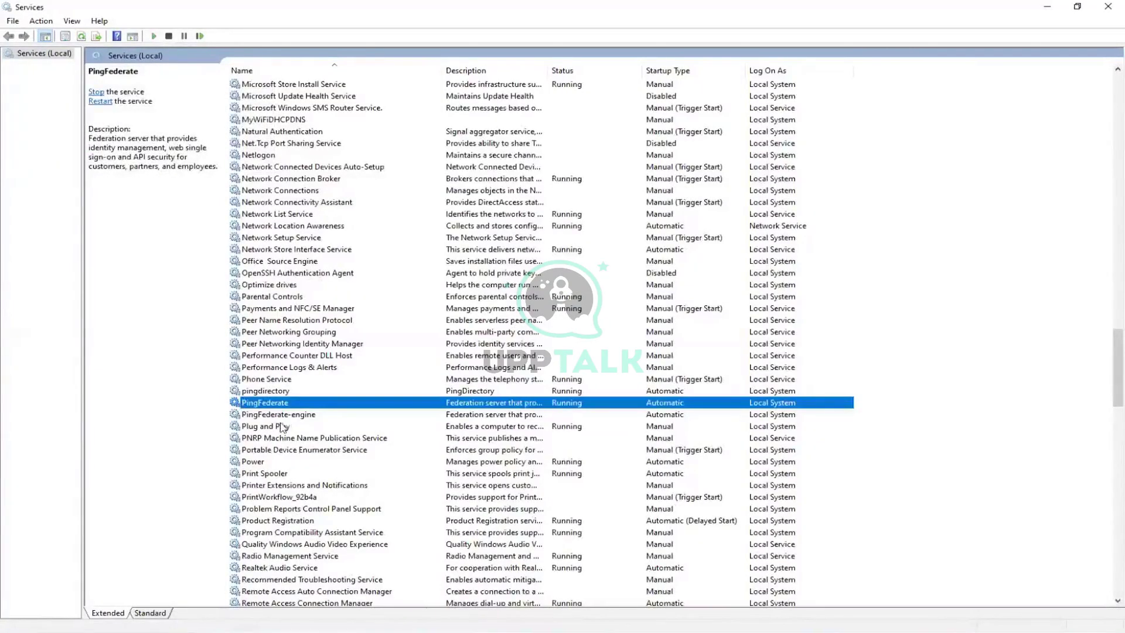
pyautogui.click(1047, 7)
pyautogui.click(1058, 10)
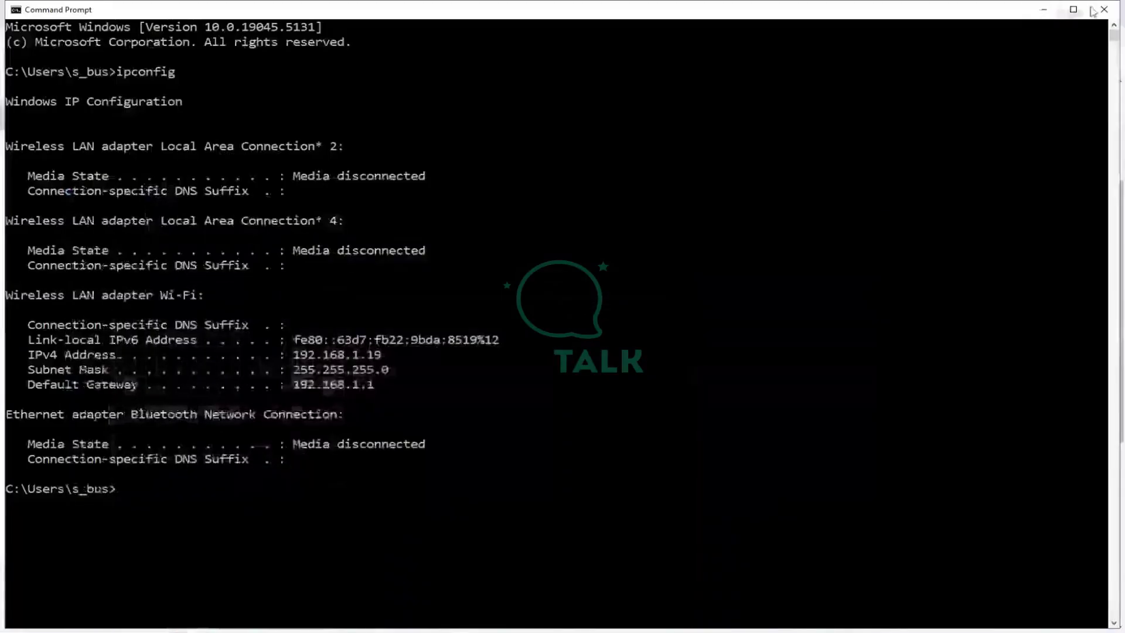
# Copy the admin console URL from the Login-details notes and load it in a new Chrome tab.
pyautogui.click(1043, 9)
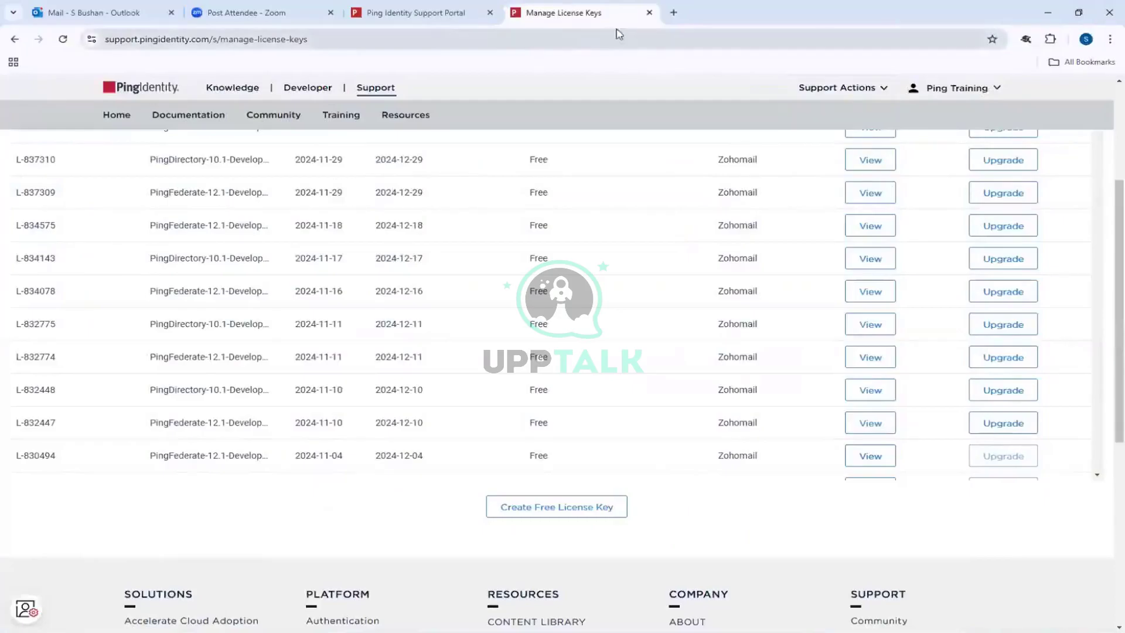
pyautogui.click(673, 12)
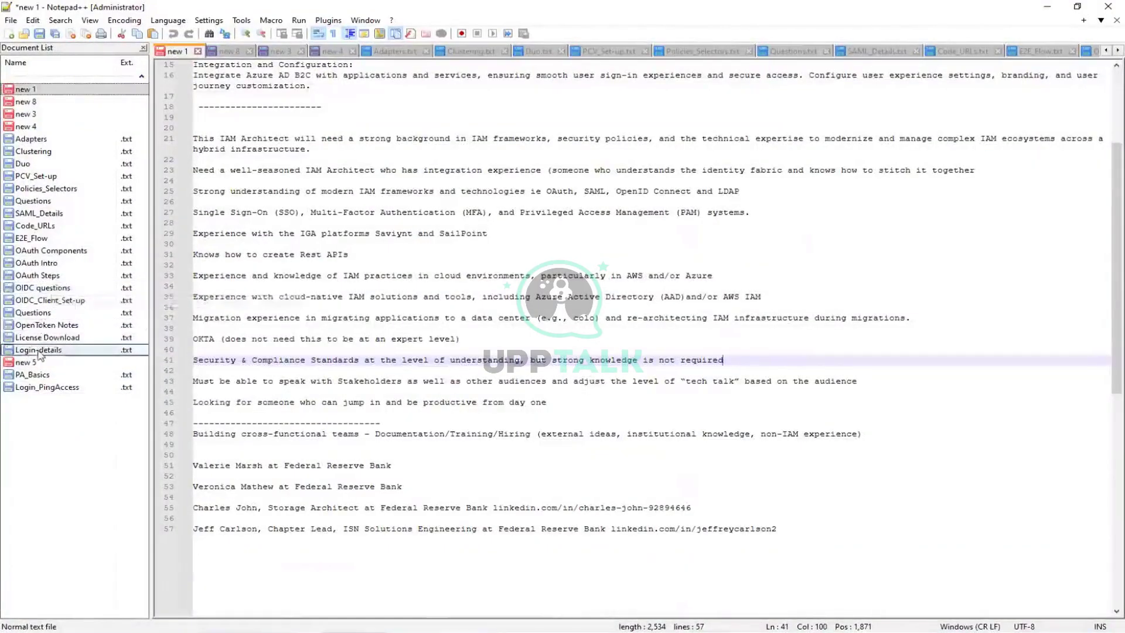
pyautogui.click(38, 350)
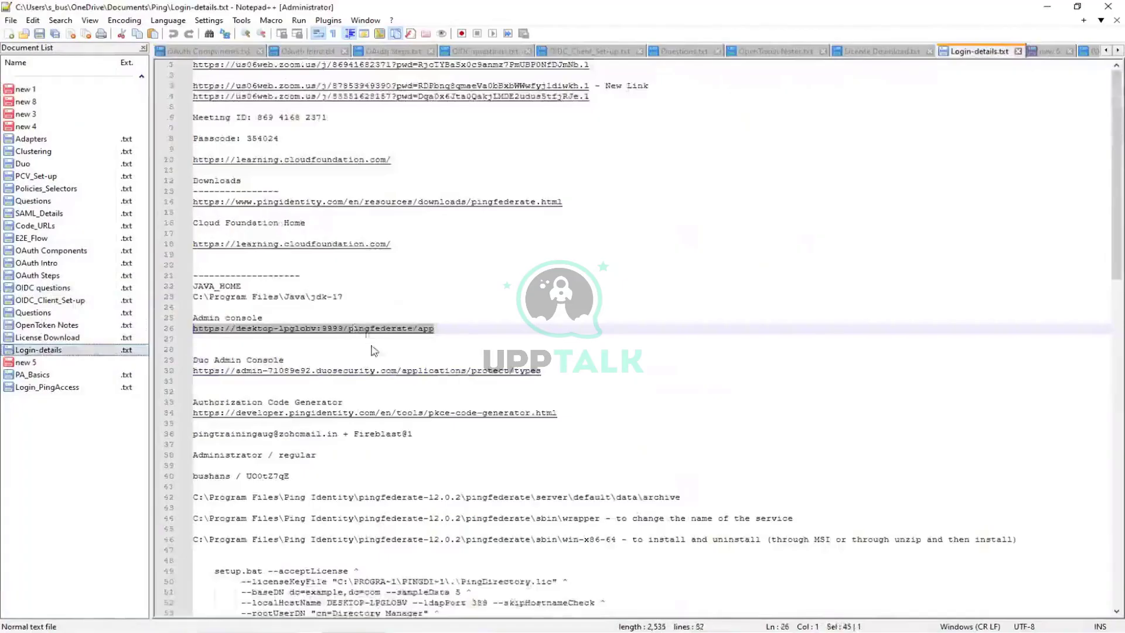
pyautogui.rightClick(353, 326)
pyautogui.click(385, 347)
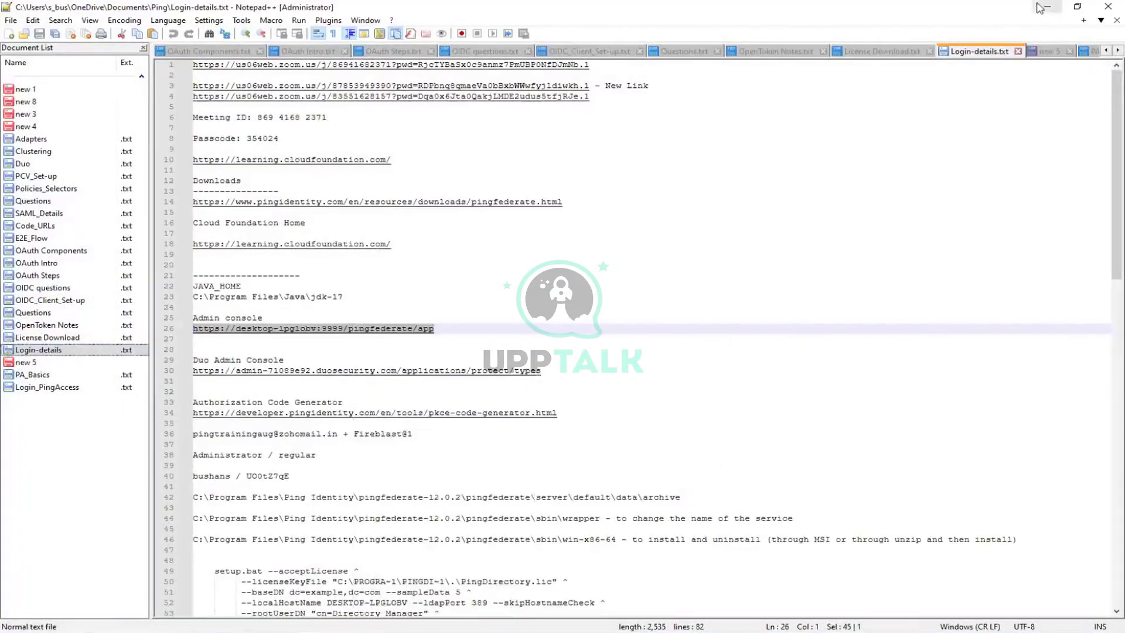
pyautogui.hotkey('alt', 'Tab')
pyautogui.hotkey('ctrl', 'l')
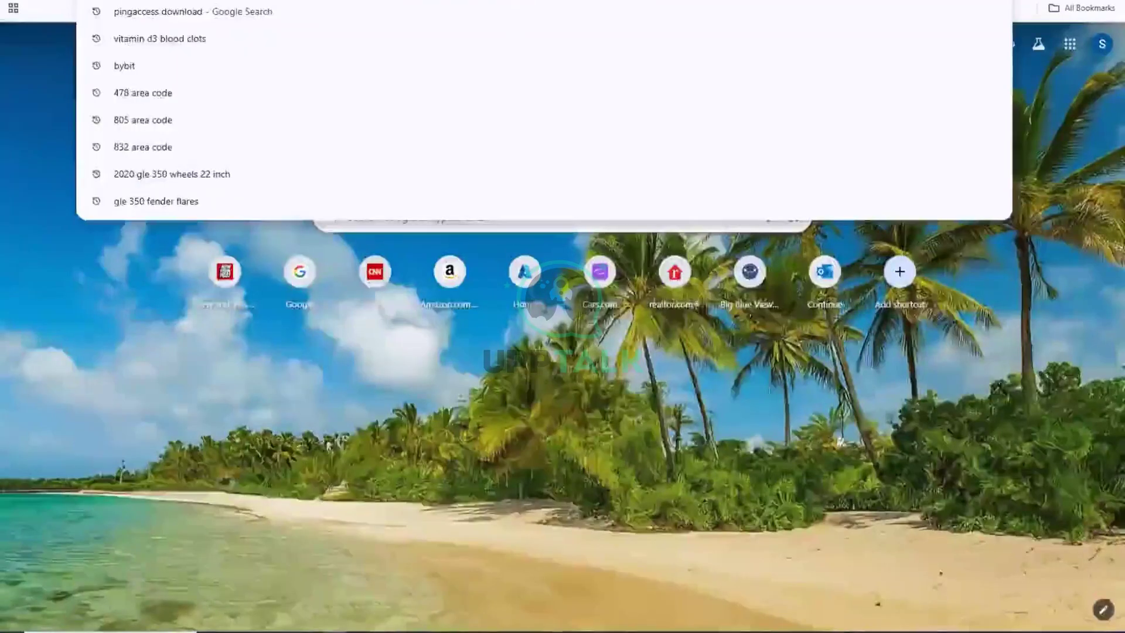
pyautogui.hotkey('ctrl', 'v')
pyautogui.press('Return')
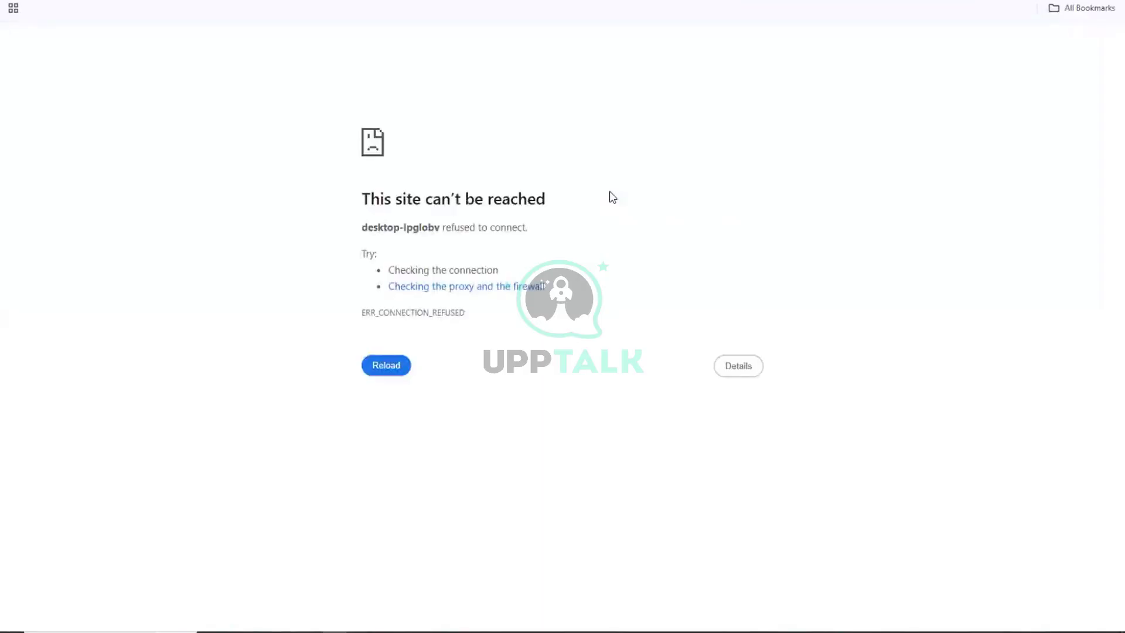
# Proceed past the certificate warning and sign on with the admin username and password.
pyautogui.click(393, 372)
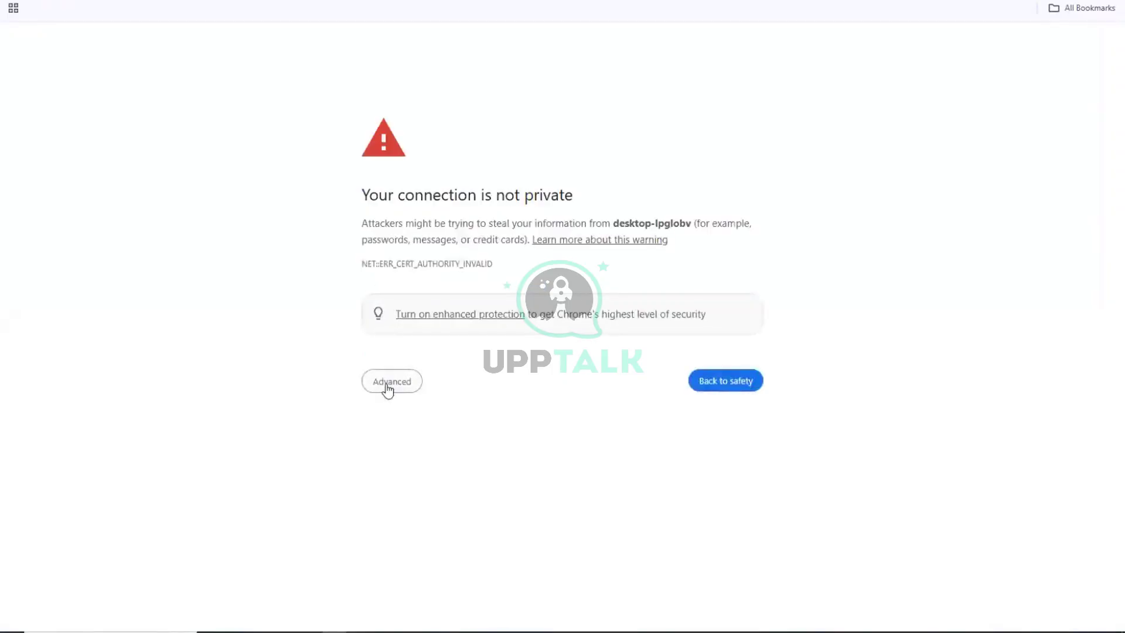
pyautogui.click(387, 385)
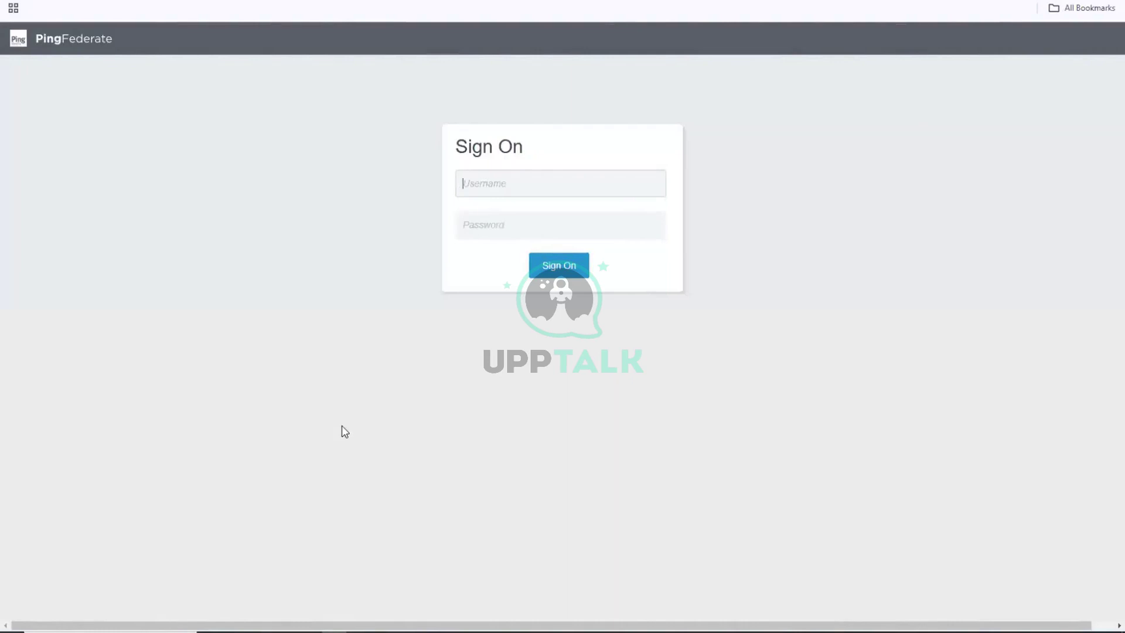
pyautogui.write('bushans')
pyautogui.press('Tab')
pyautogui.write('***')
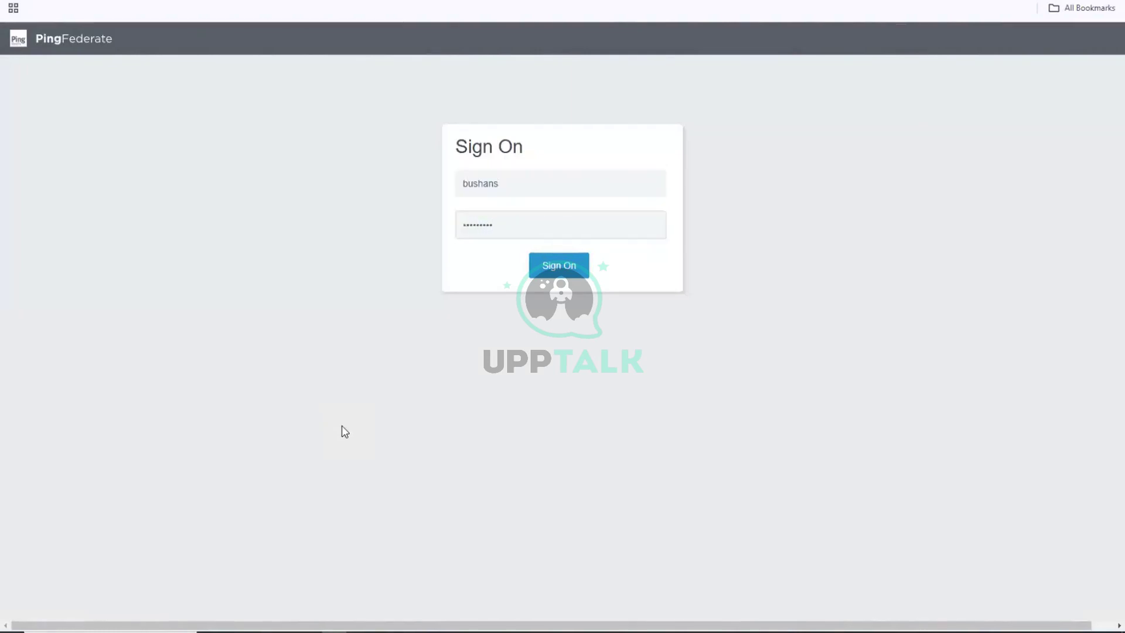
pyautogui.click(551, 258)
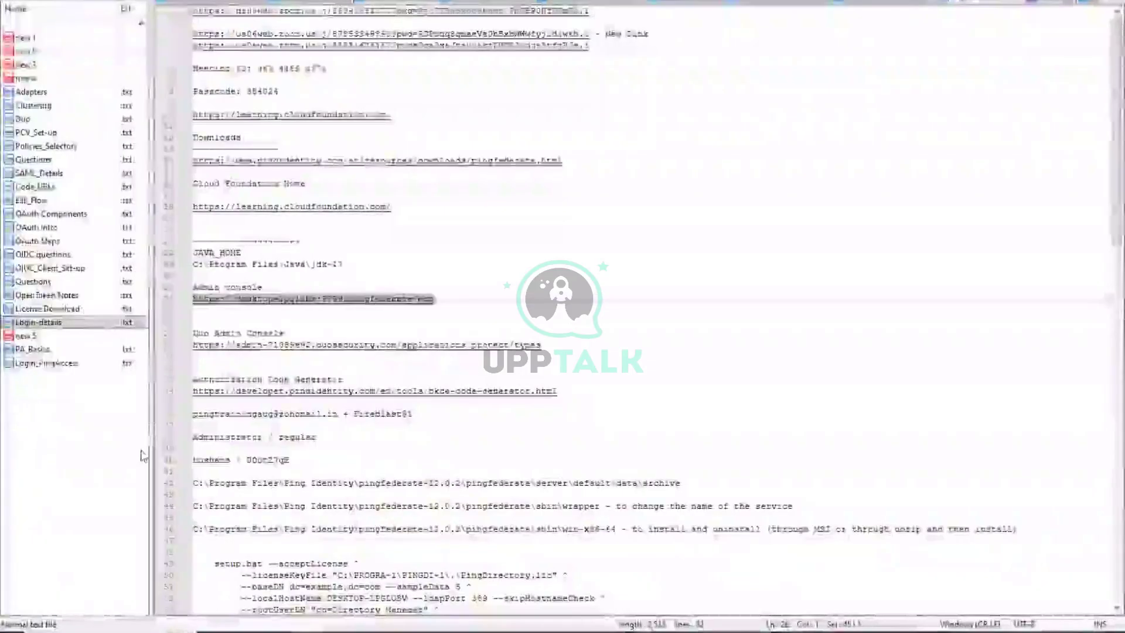
# Open and review the License Download notes in Notepad++.
pyautogui.click(94, 310)
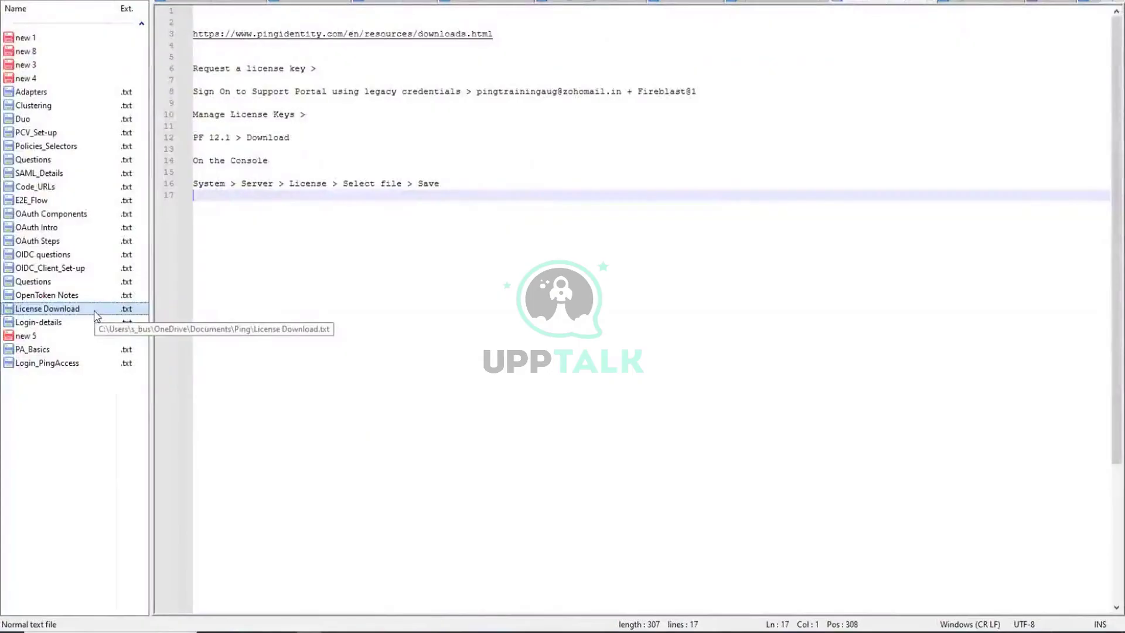
pyautogui.click(382, 555)
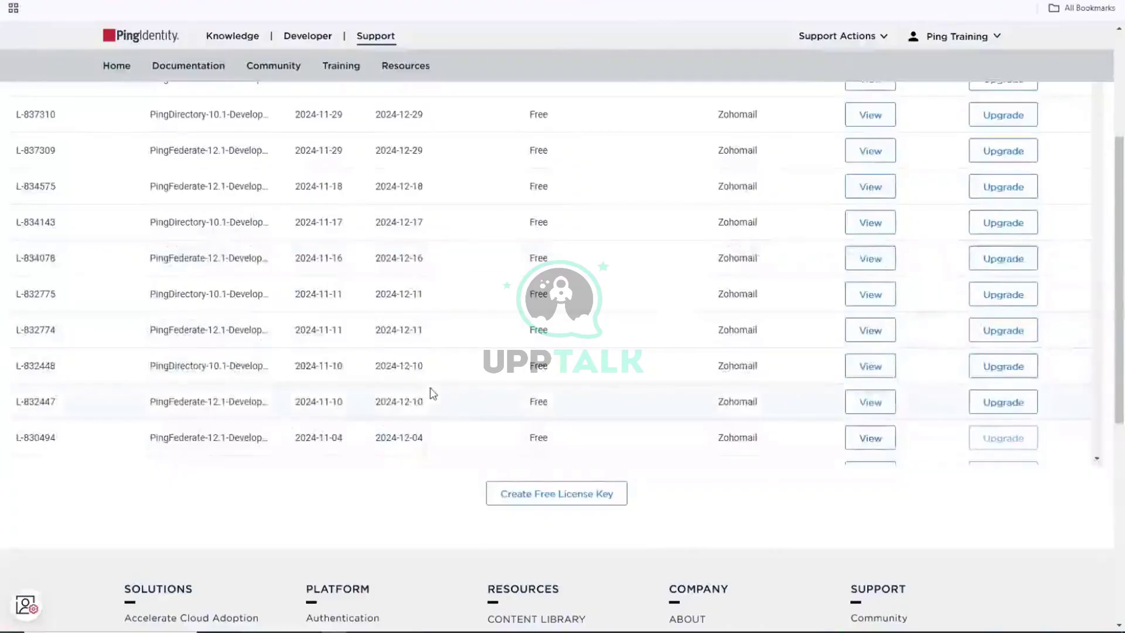
pyautogui.scroll(5, 432, 394)
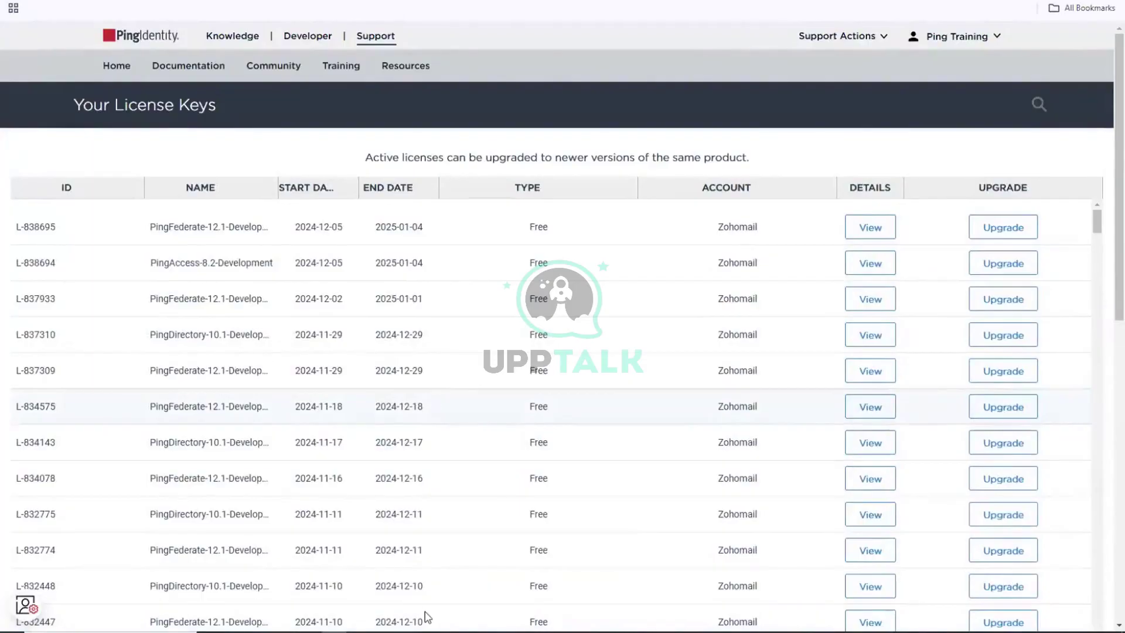
pyautogui.hotkey('alt', 'Tab')
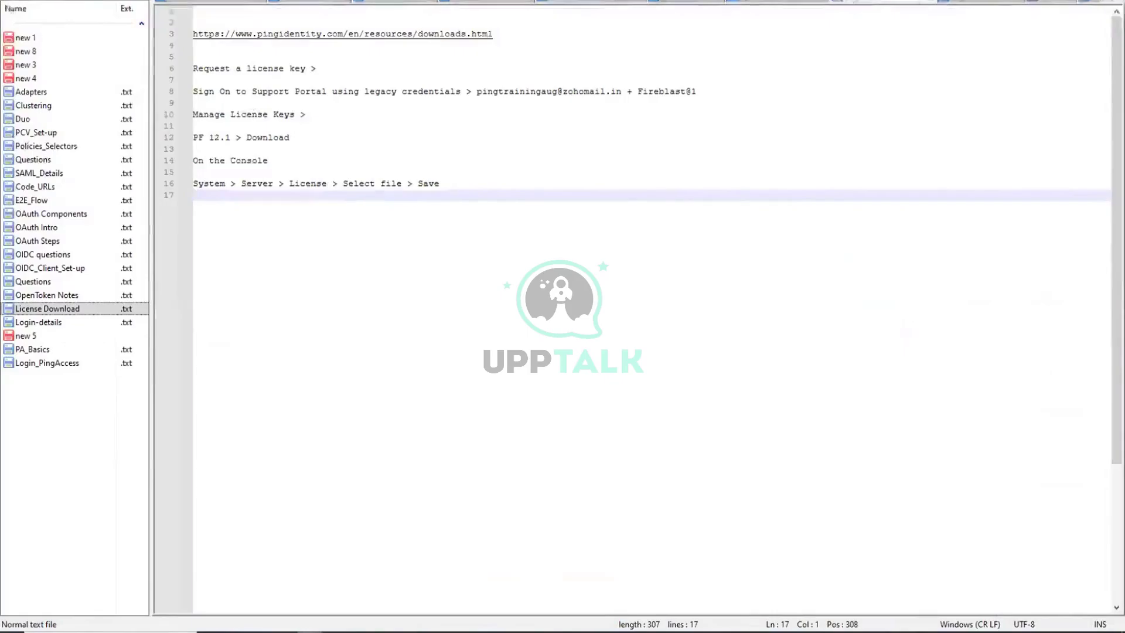
pyautogui.hotkey('alt', 'Tab')
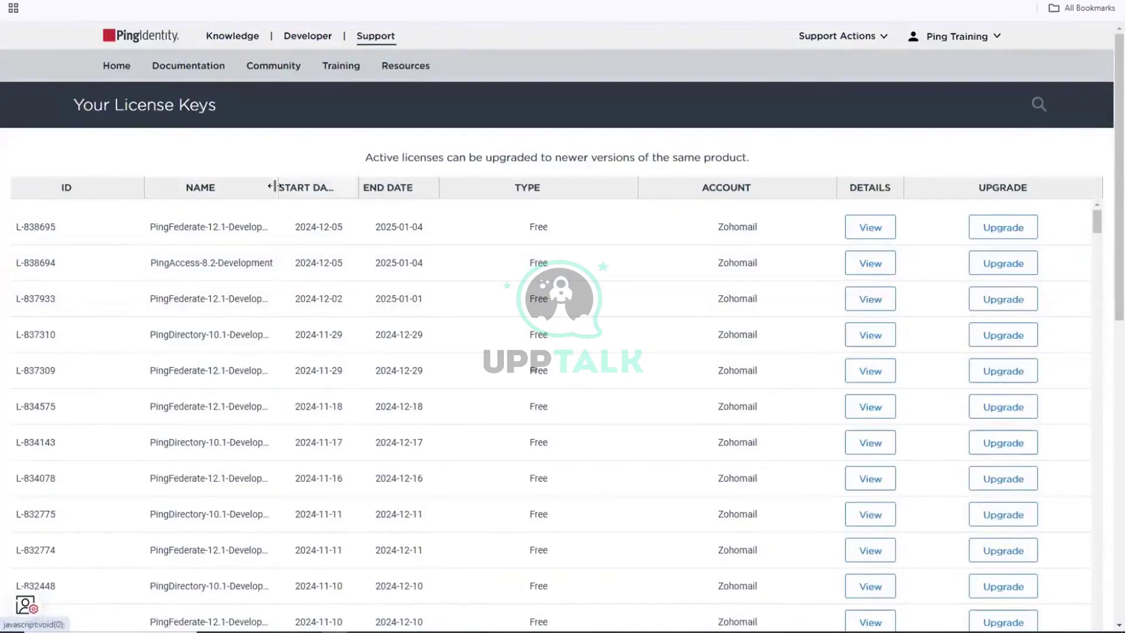
# Download the newest PingFederate-12.1-Development license key from the Your License Keys page.
pyautogui.moveTo(278, 188); pyautogui.dragTo(306, 187)
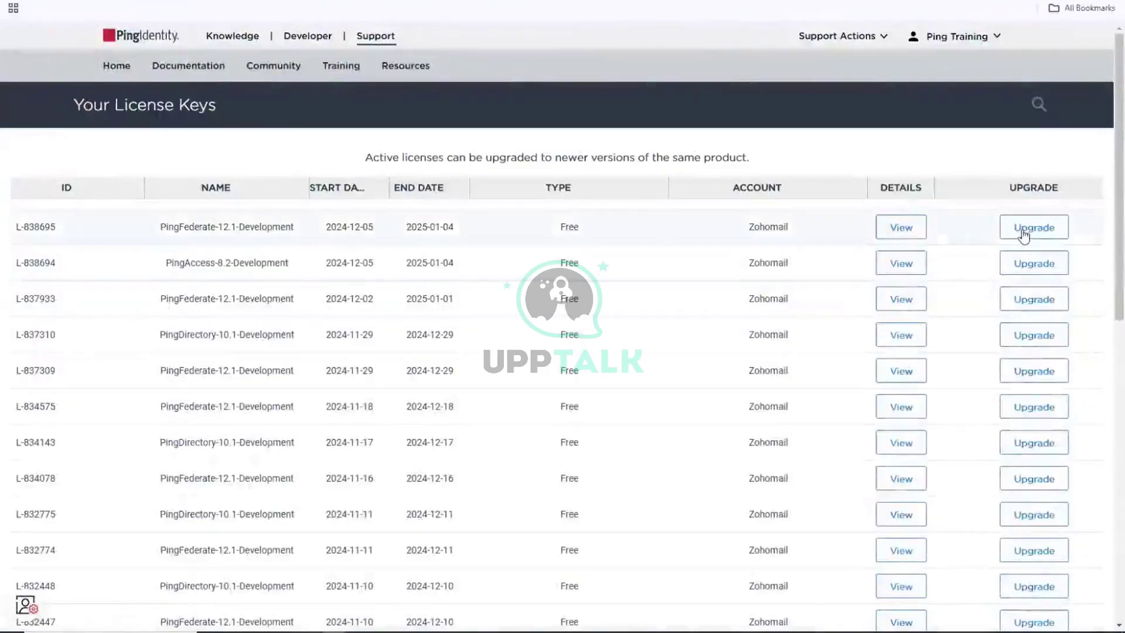
pyautogui.click(1024, 235)
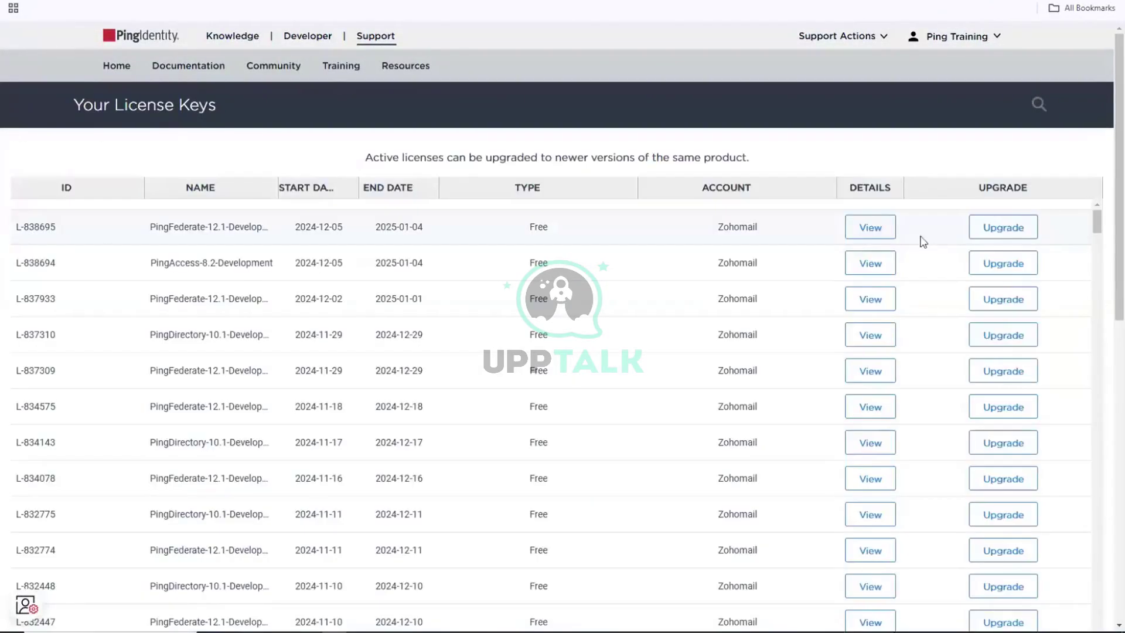
pyautogui.click(886, 241)
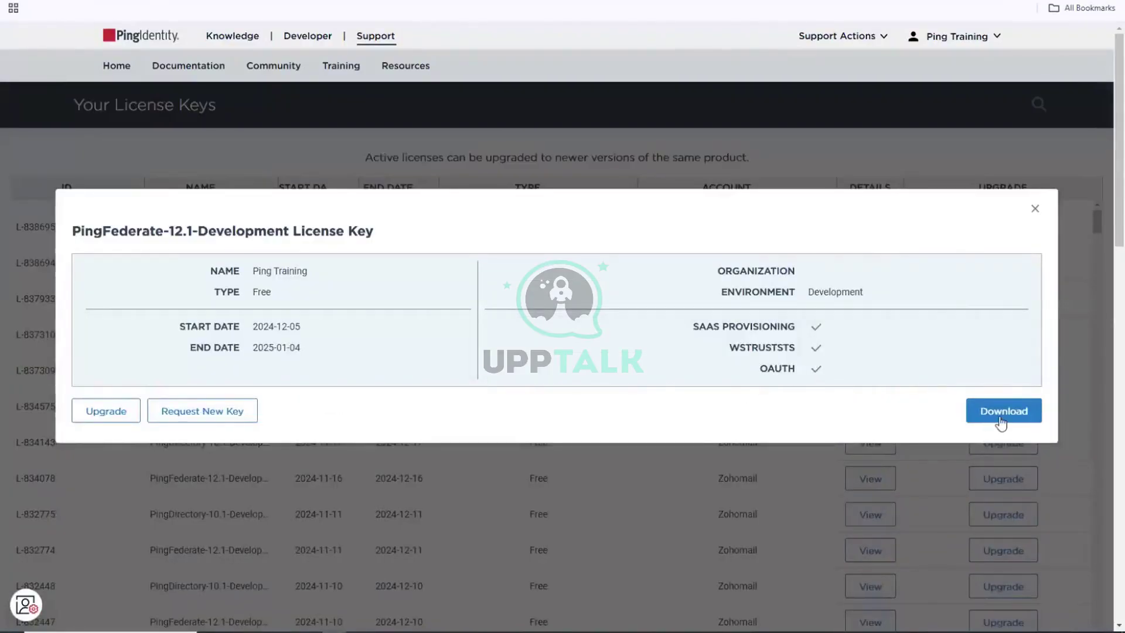
pyautogui.click(1000, 417)
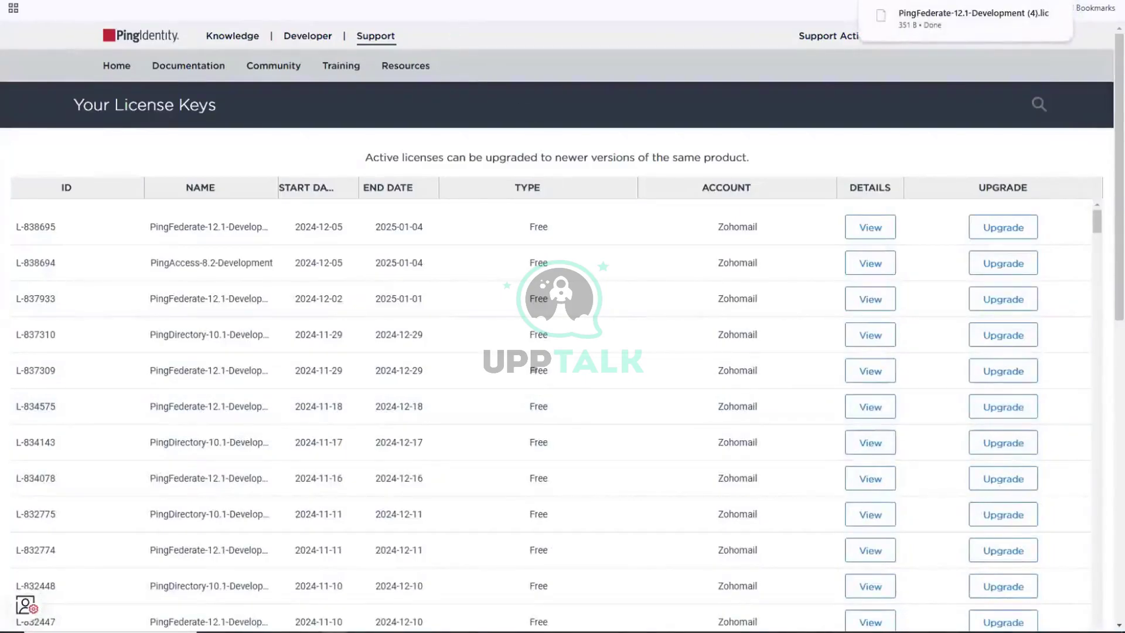
pyautogui.hotkey('ctrl', 'Tab')
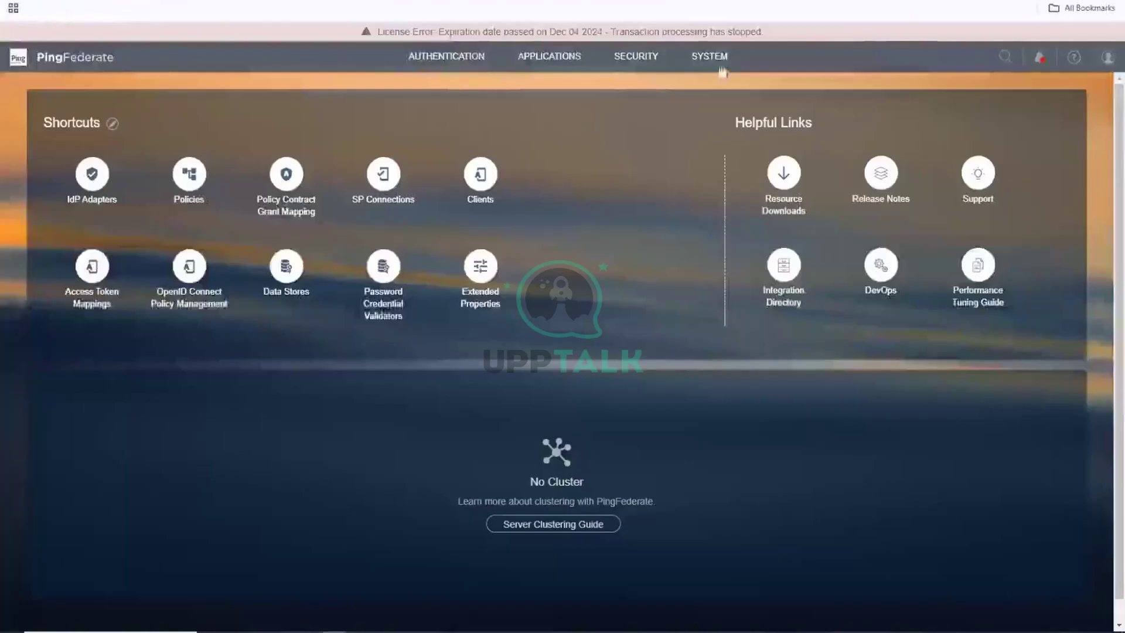
# Import the downloaded PingFederate .lic file under System > Server > License and save it.
pyautogui.click(710, 56)
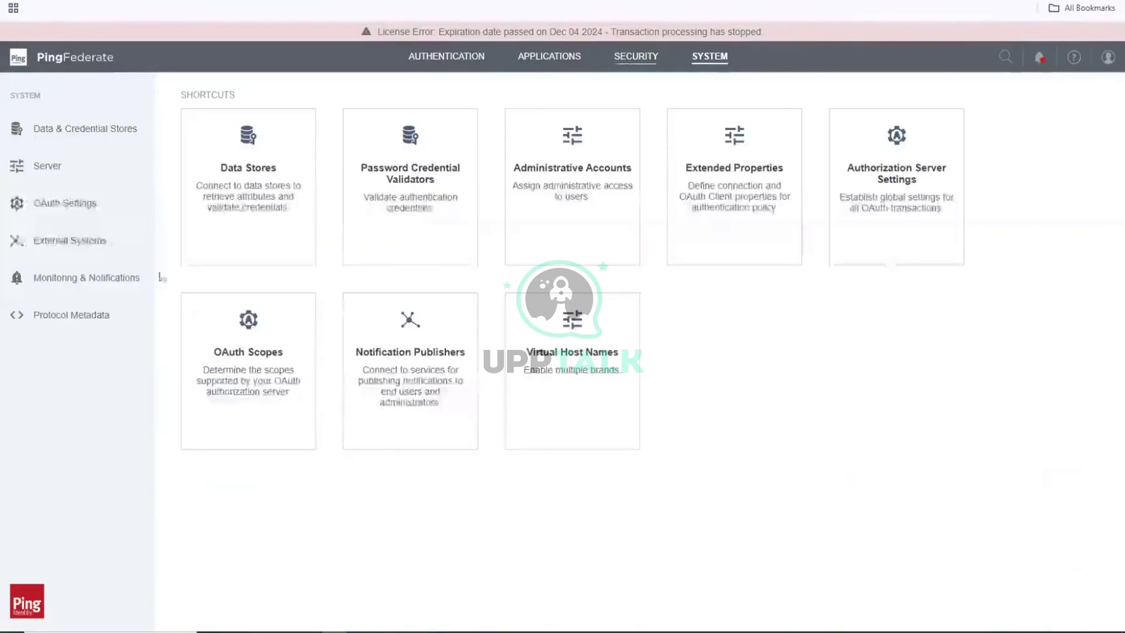
pyautogui.click(59, 168)
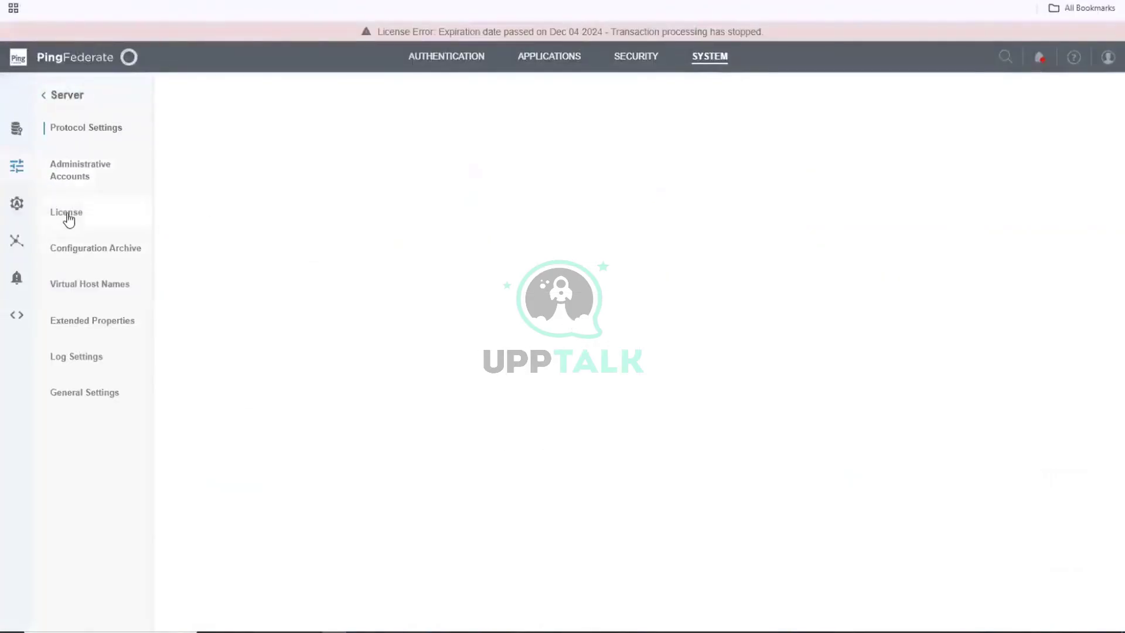
pyautogui.click(68, 216)
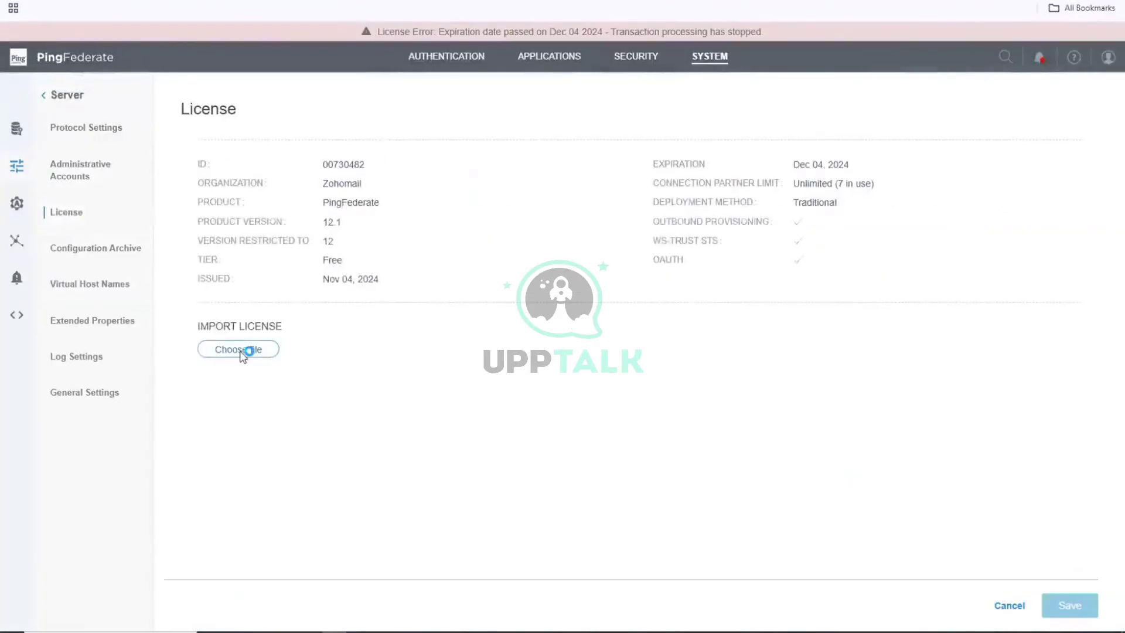
pyautogui.click(241, 352)
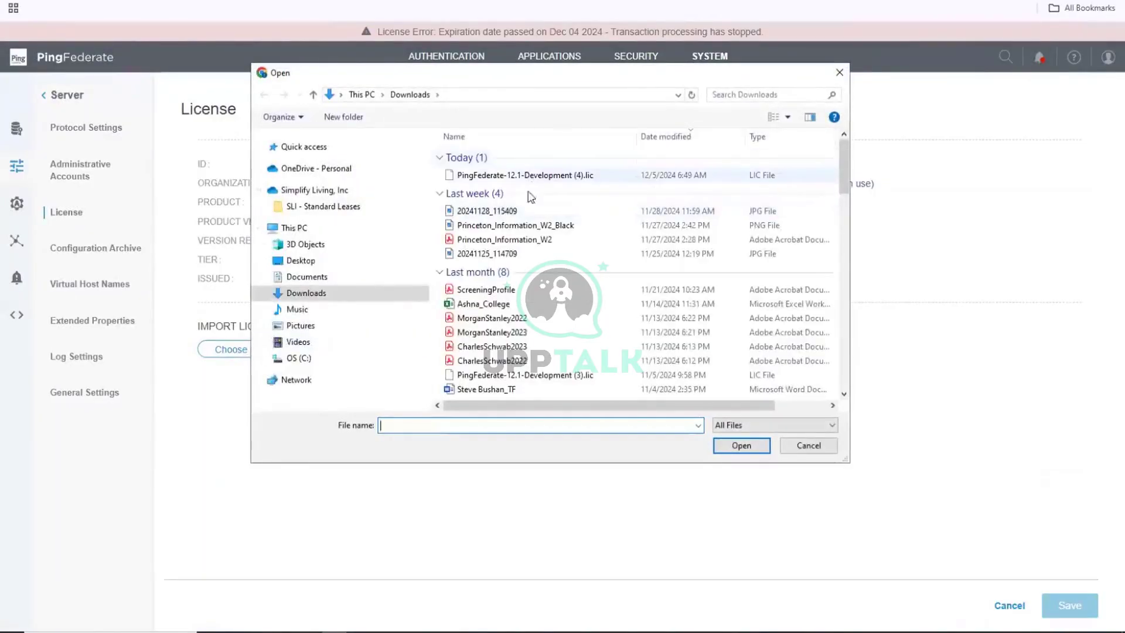
pyautogui.click(518, 175)
pyautogui.click(740, 447)
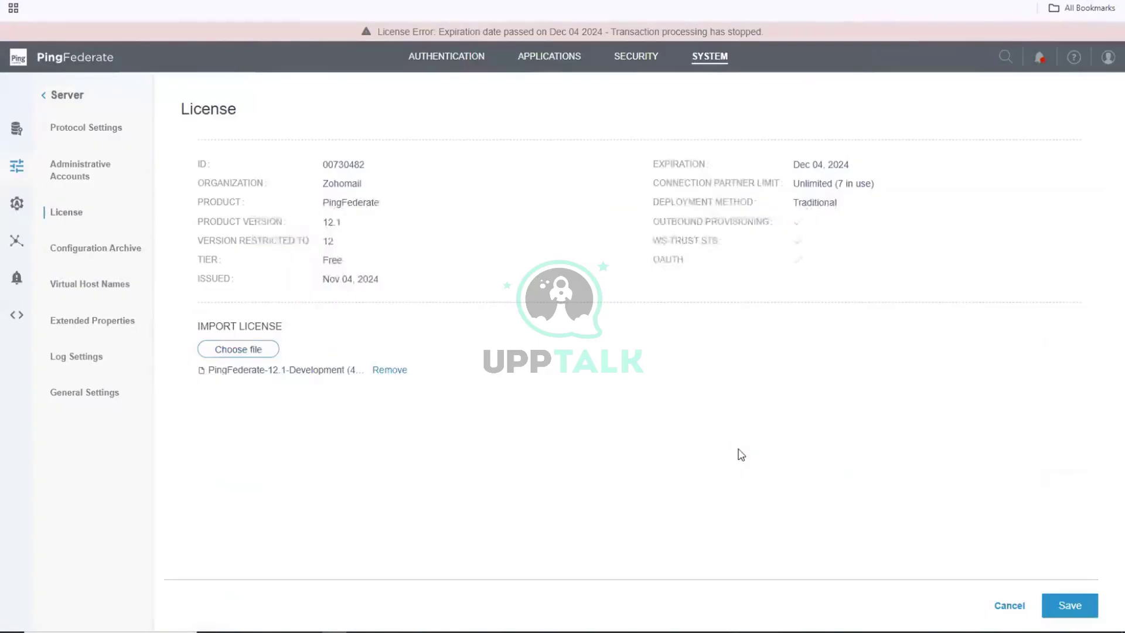
pyautogui.click(1082, 606)
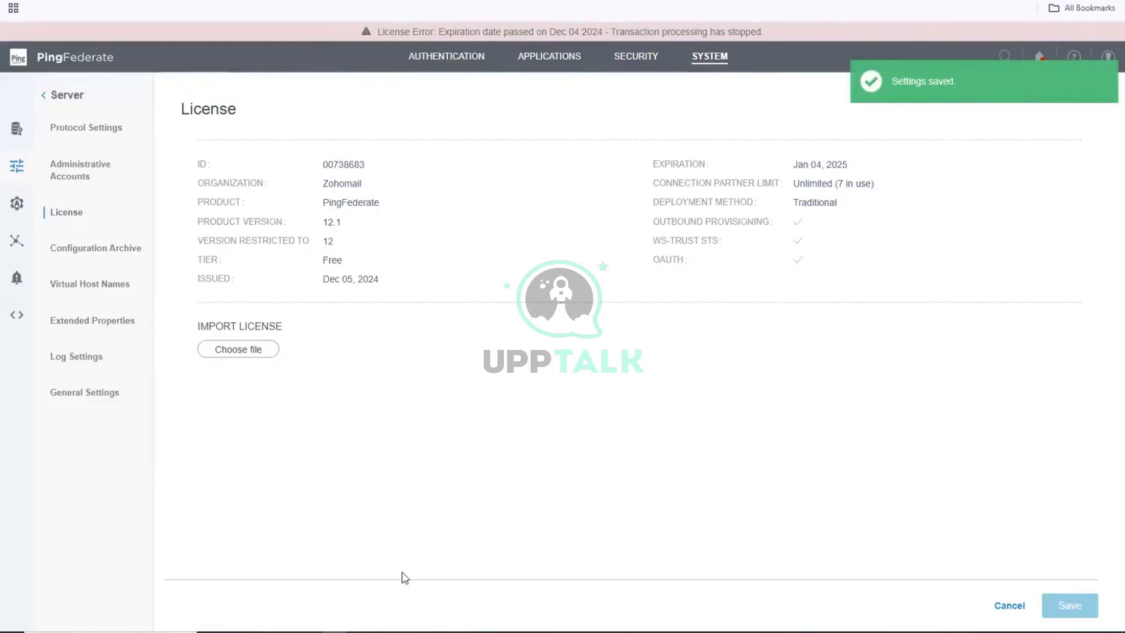
pyautogui.hotkey('alt', 'Tab')
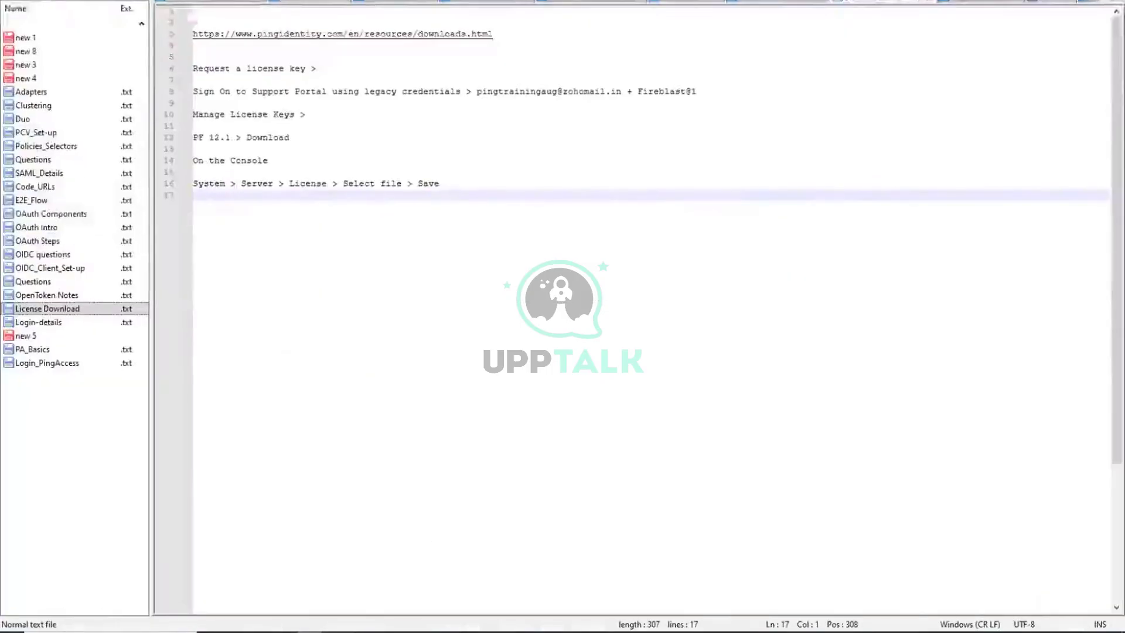
# Save the new 5 letter note as a .txt file in Documents under a new name, then close it.
pyautogui.hotkey('alt', 'Tab')
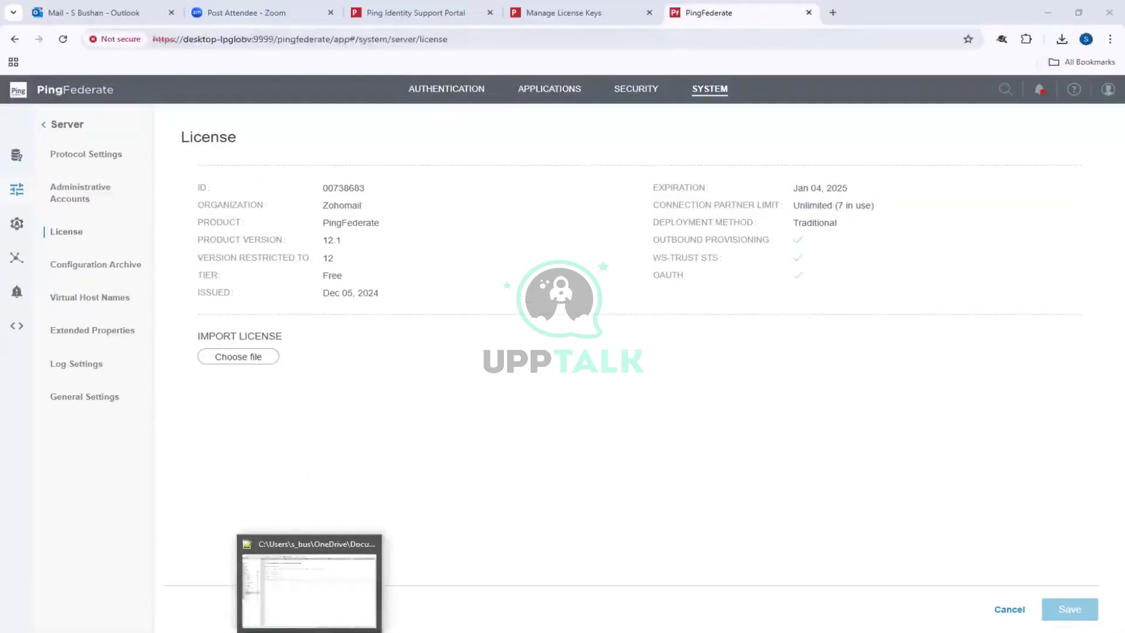
pyautogui.click(310, 628)
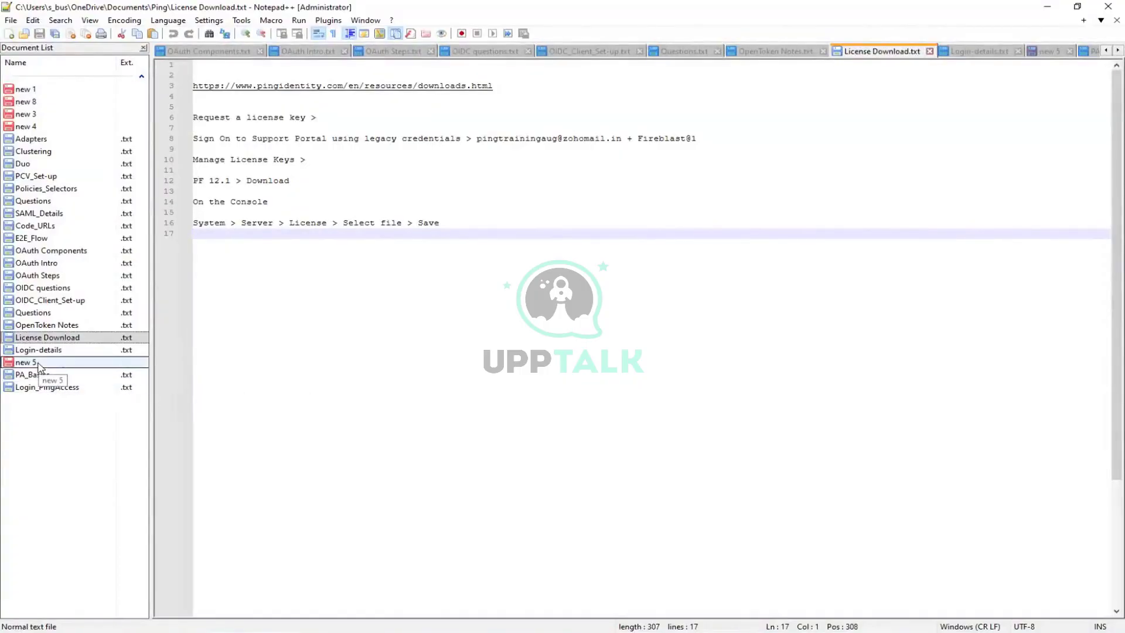
pyautogui.click(26, 362)
pyautogui.click(10, 20)
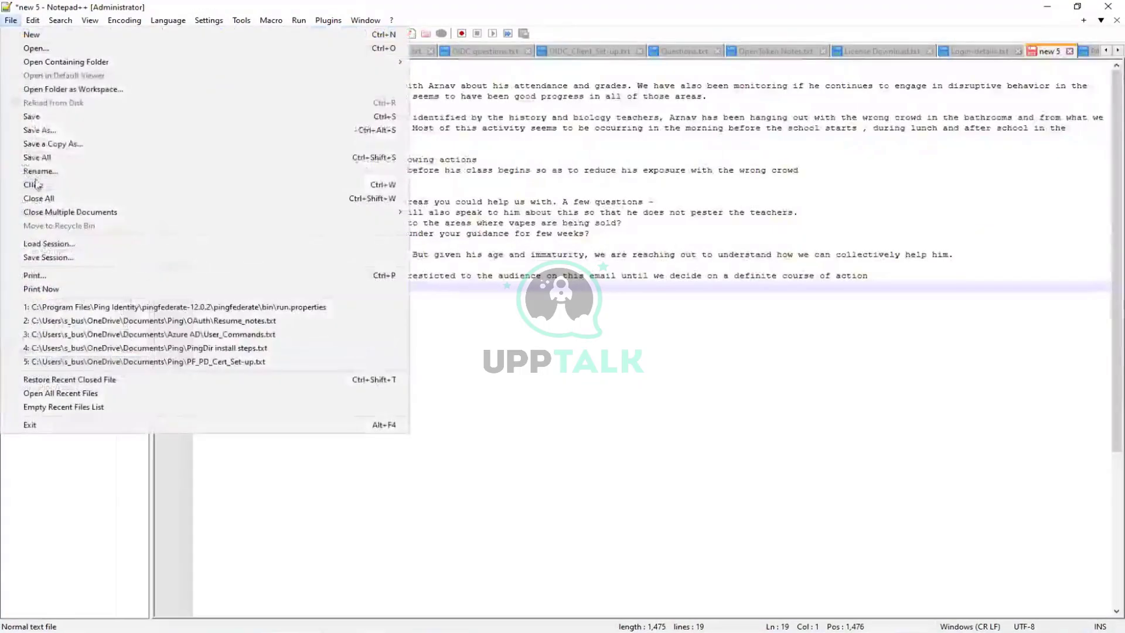
pyautogui.click(50, 130)
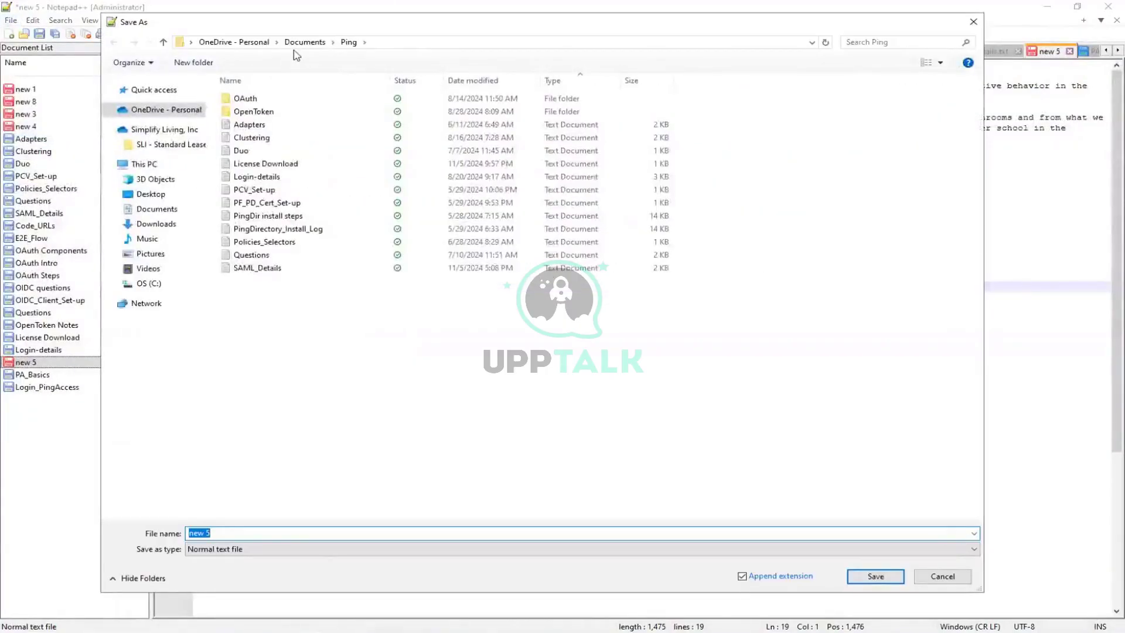
pyautogui.click(304, 42)
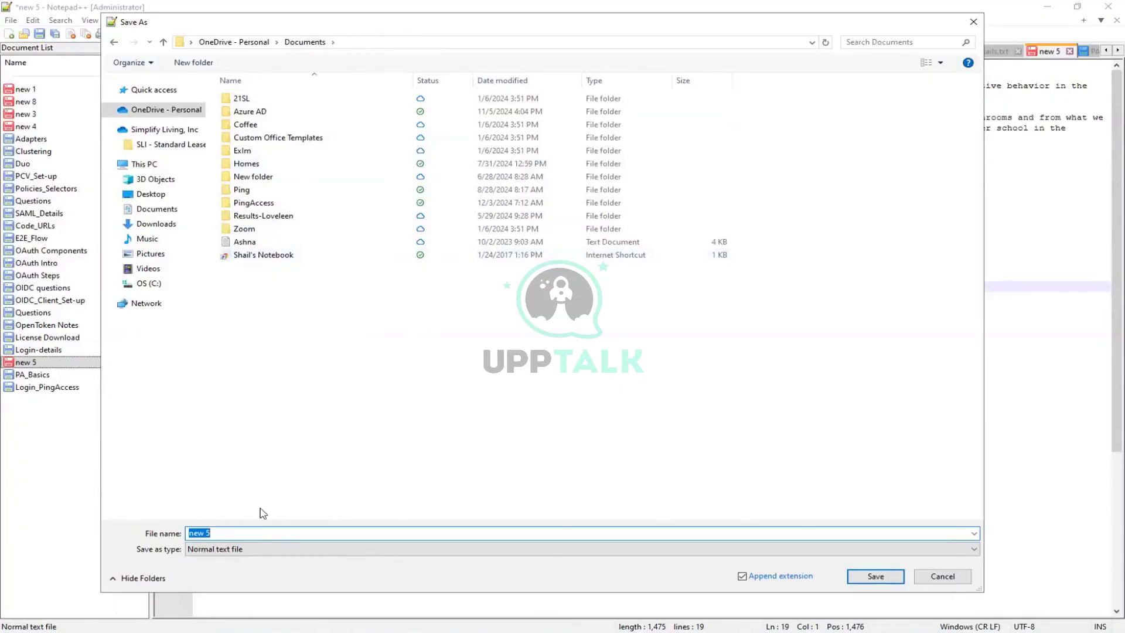
pyautogui.write('Arnav')
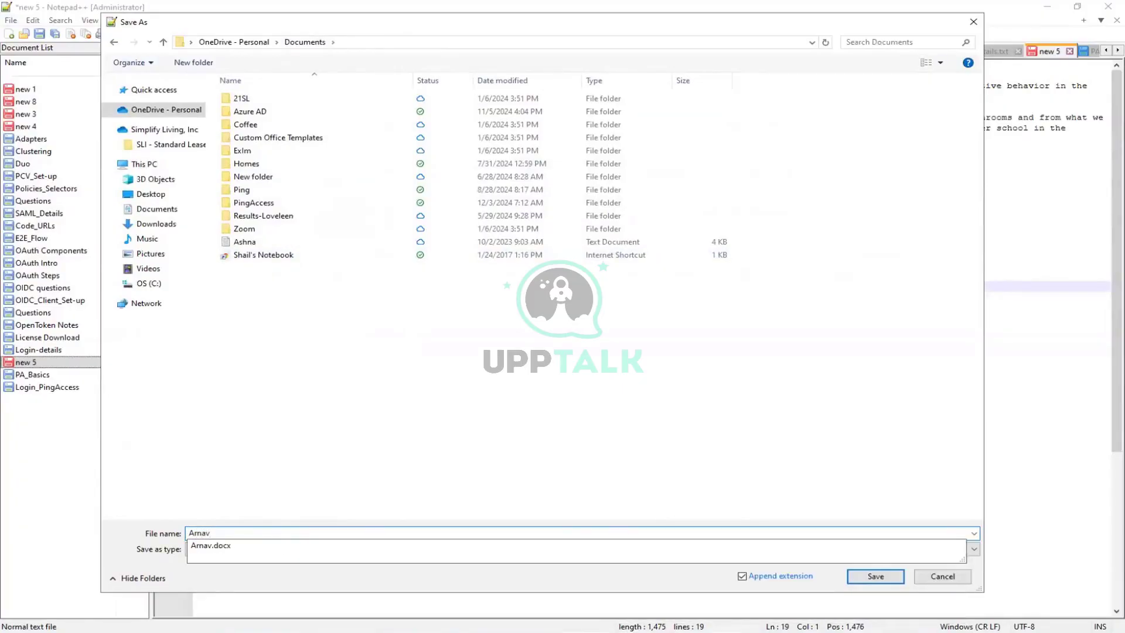
pyautogui.write('_VP')
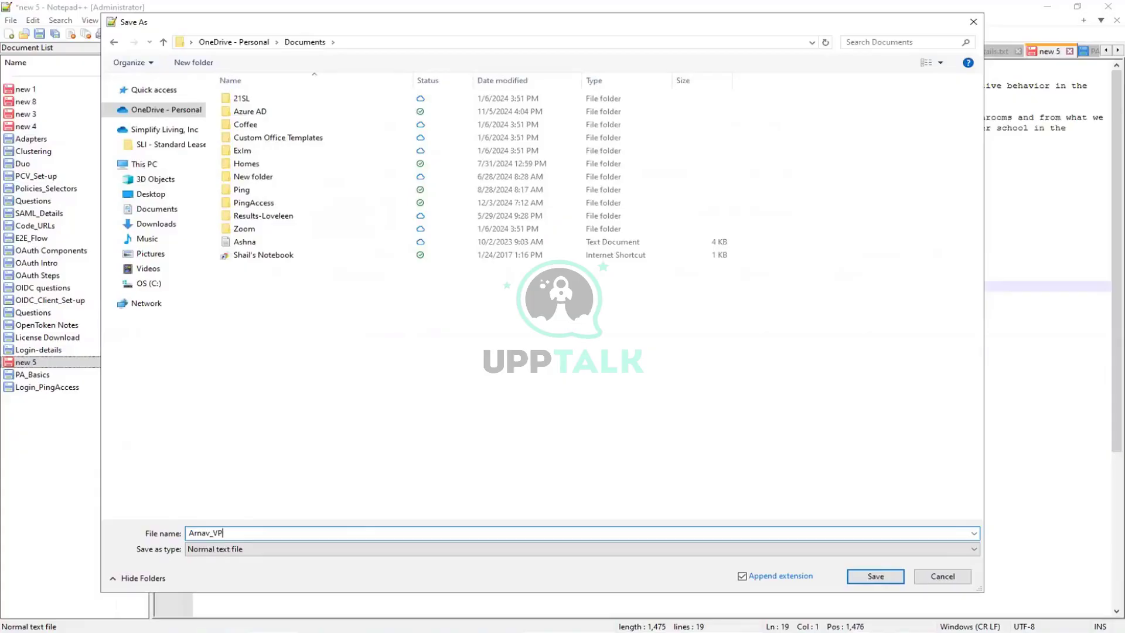
pyautogui.click(862, 577)
pyautogui.rightClick(74, 362)
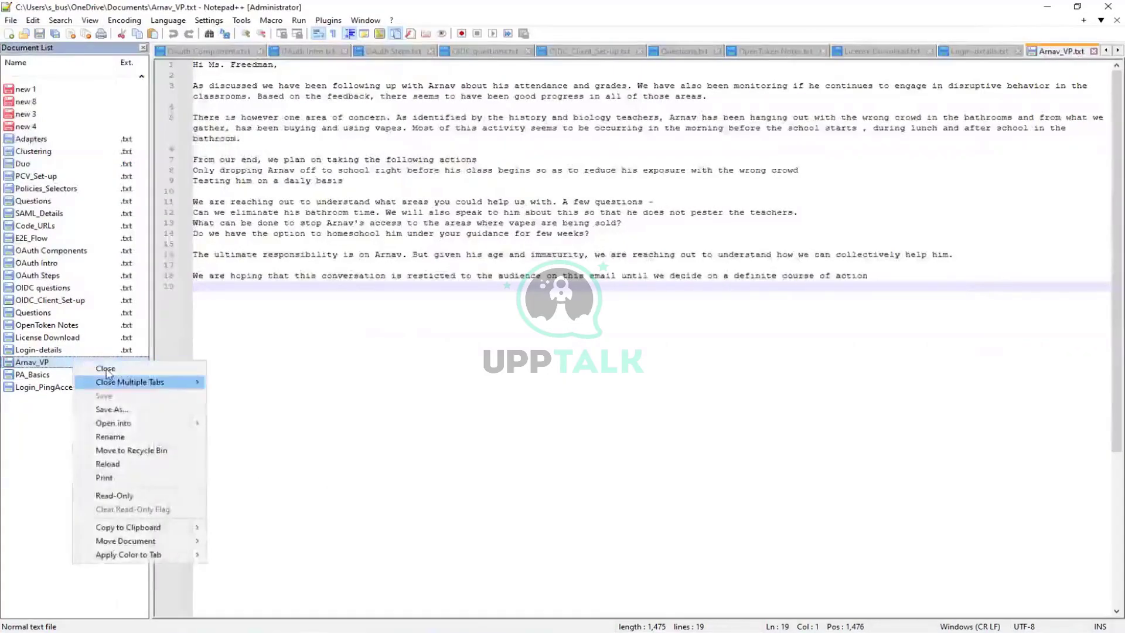
pyautogui.click(106, 369)
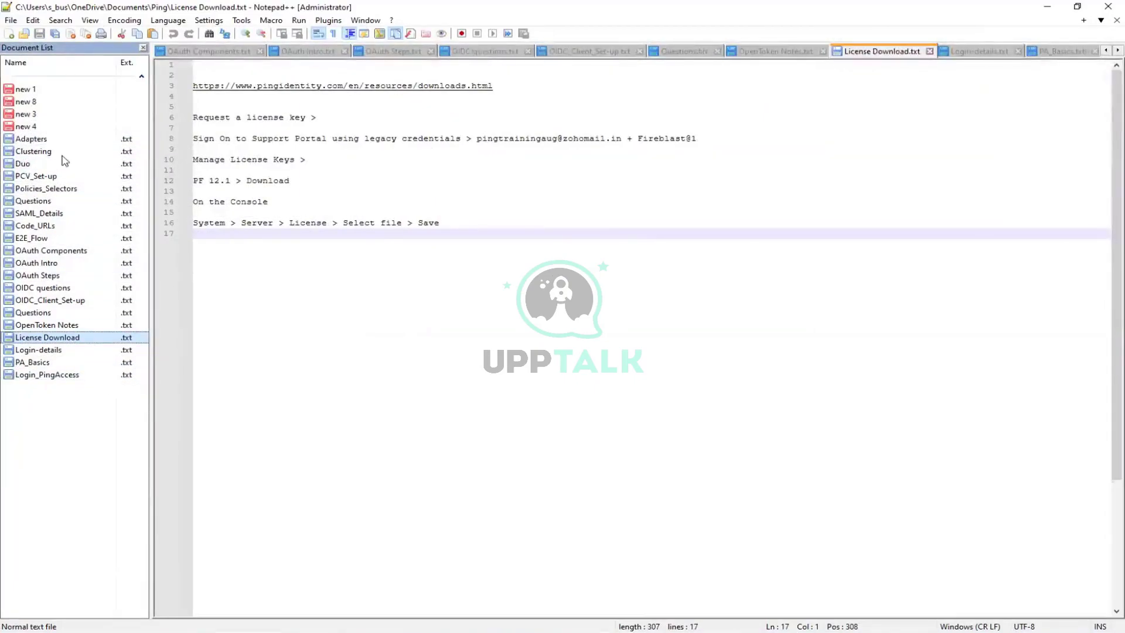
# Close the empty new 4 note without saving.
pyautogui.click(35, 126)
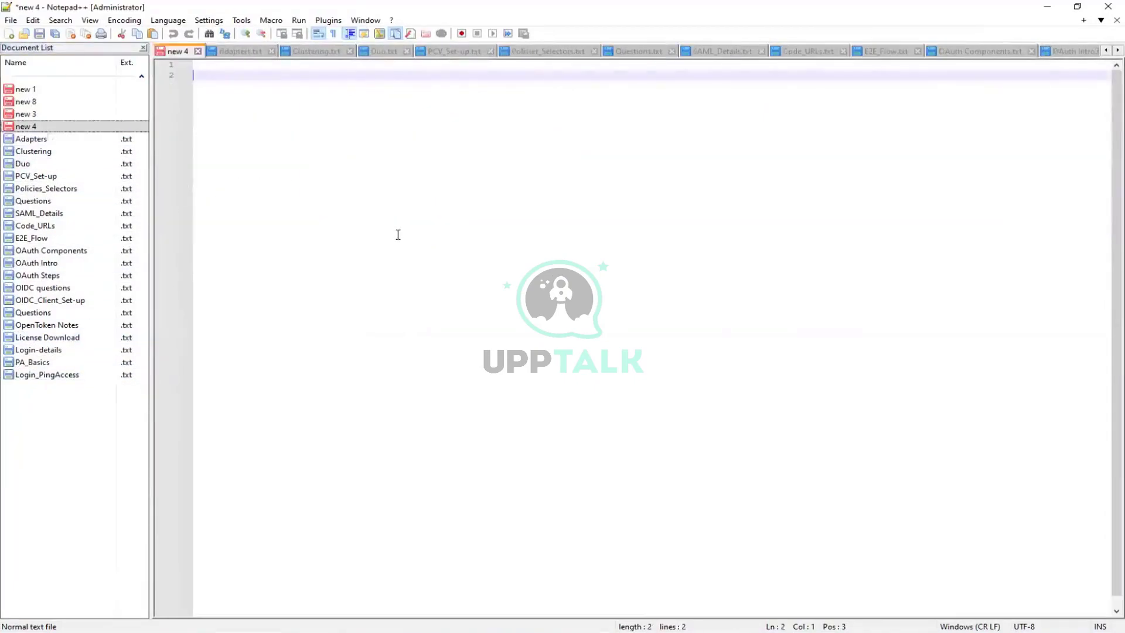
pyautogui.rightClick(101, 127)
pyautogui.click(134, 136)
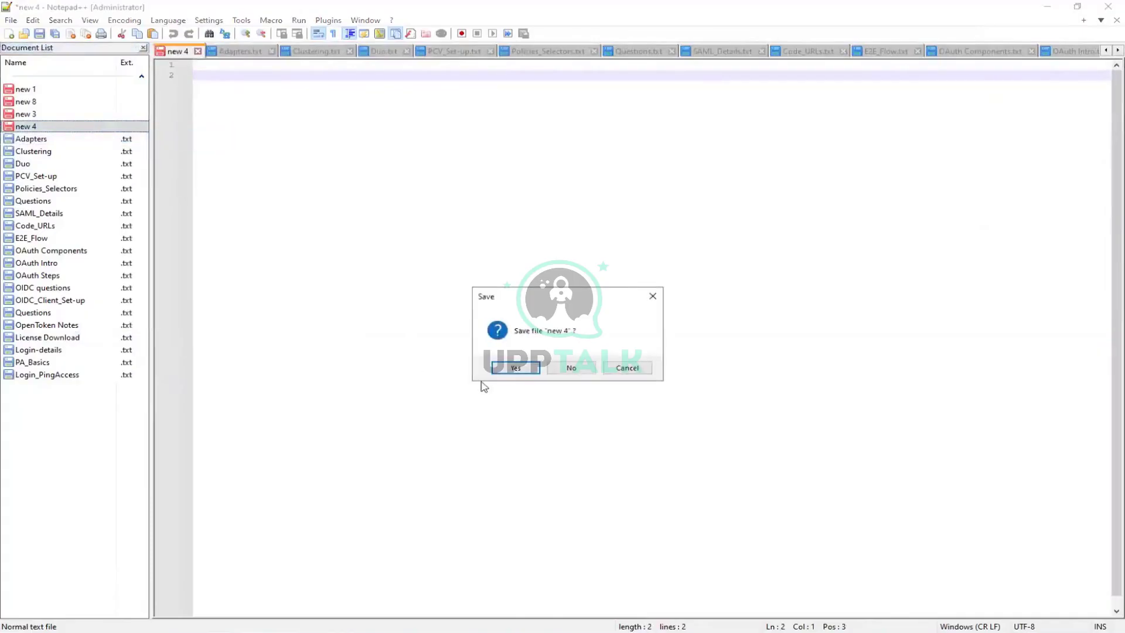
pyautogui.click(572, 370)
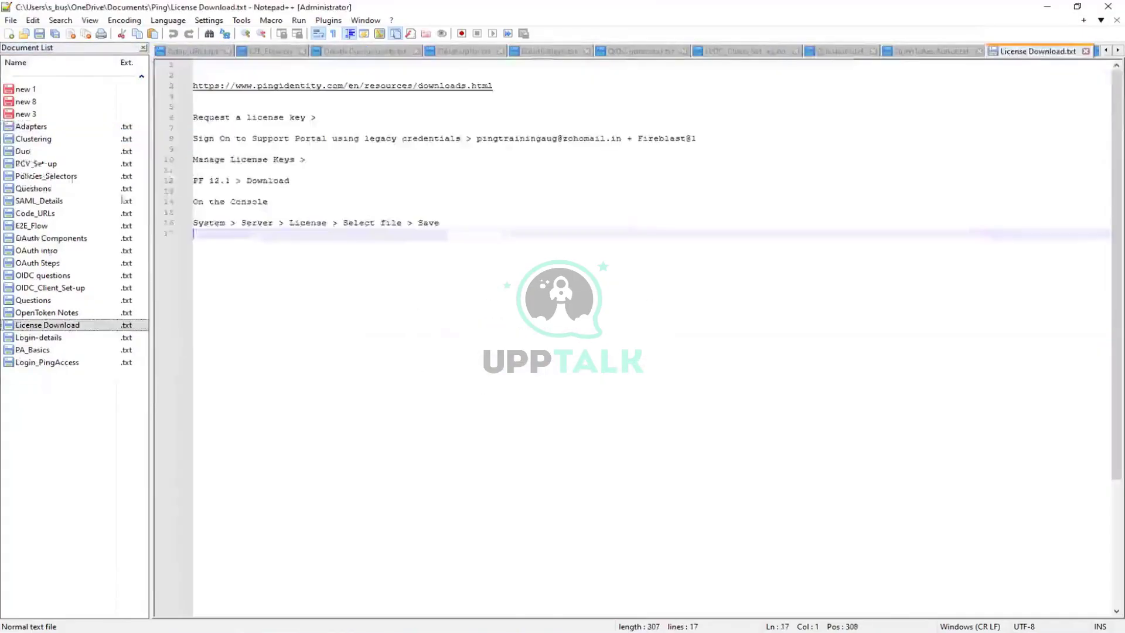
# Save the new 3 notes into Documents\Azure AD under the name 'Ba'.
pyautogui.click(32, 115)
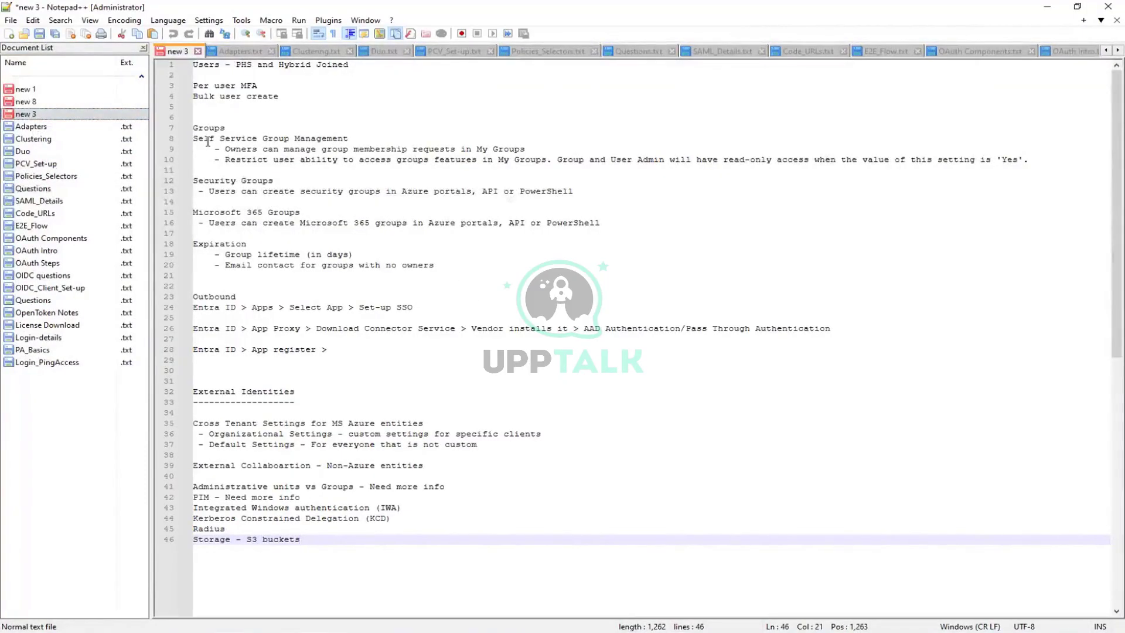
pyautogui.rightClick(26, 114)
pyautogui.click(62, 162)
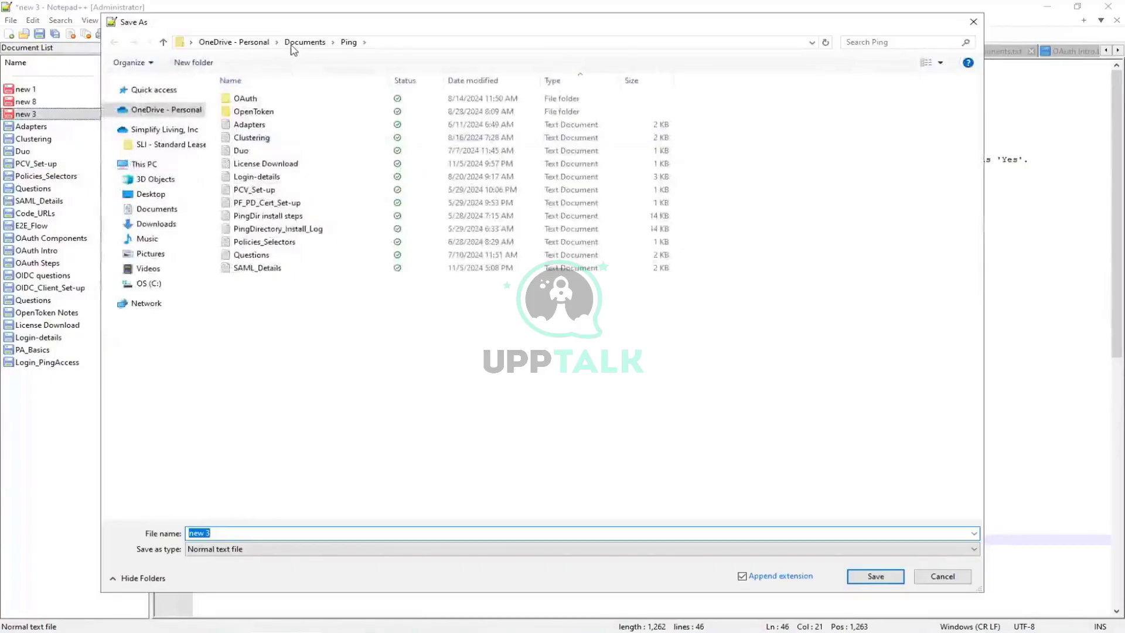
pyautogui.click(293, 43)
pyautogui.doubleClick(251, 111)
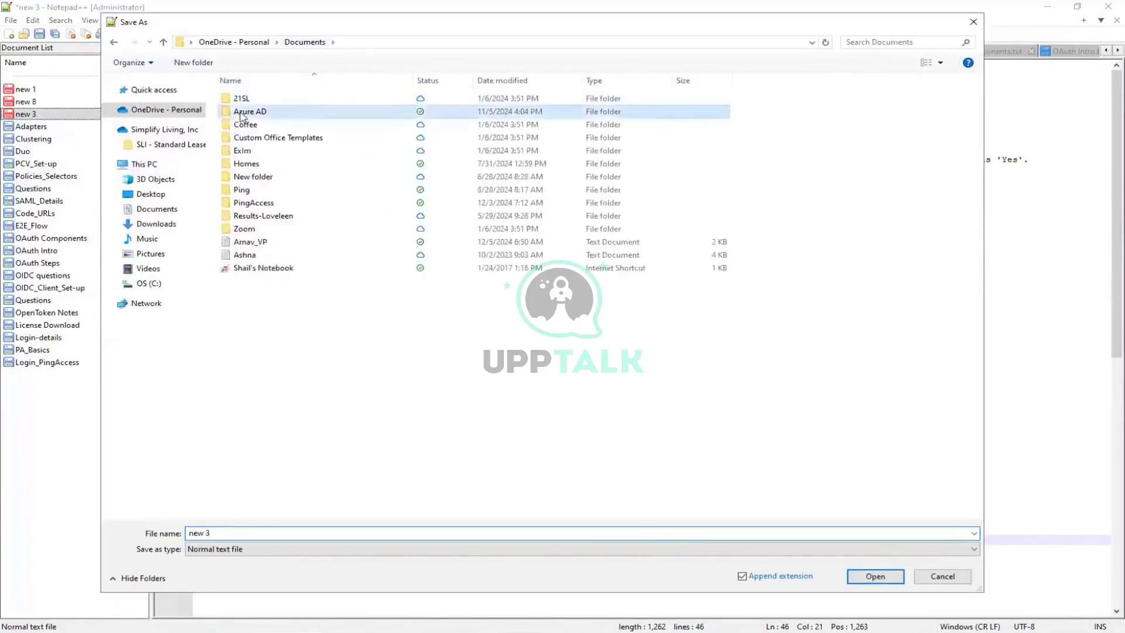
pyautogui.click(219, 531)
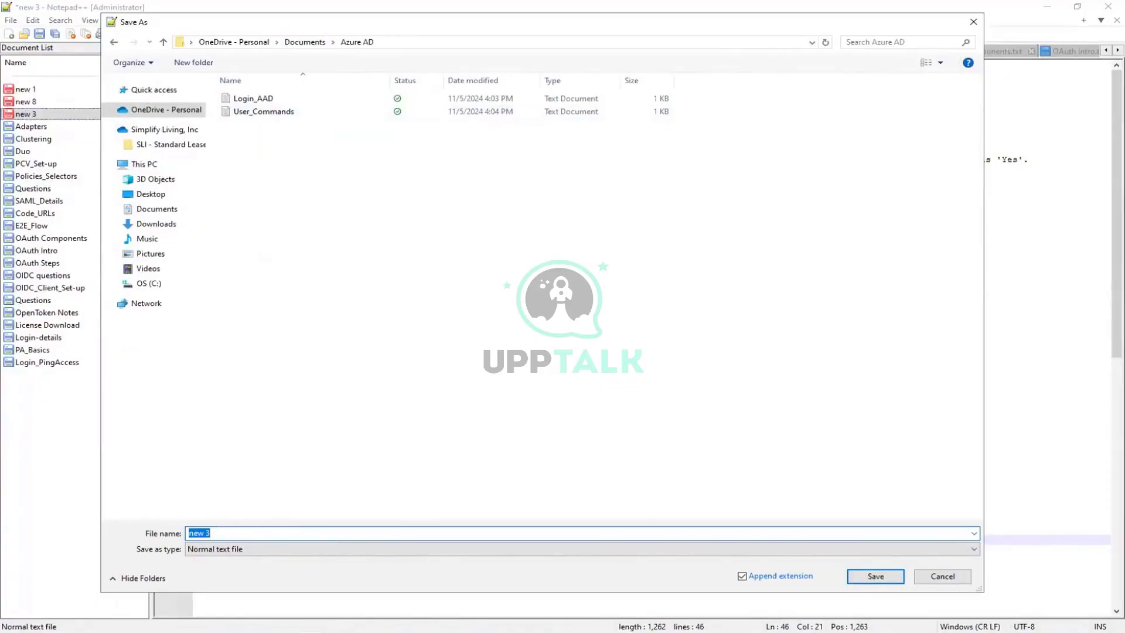
pyautogui.write('Basics')
pyautogui.click(875, 576)
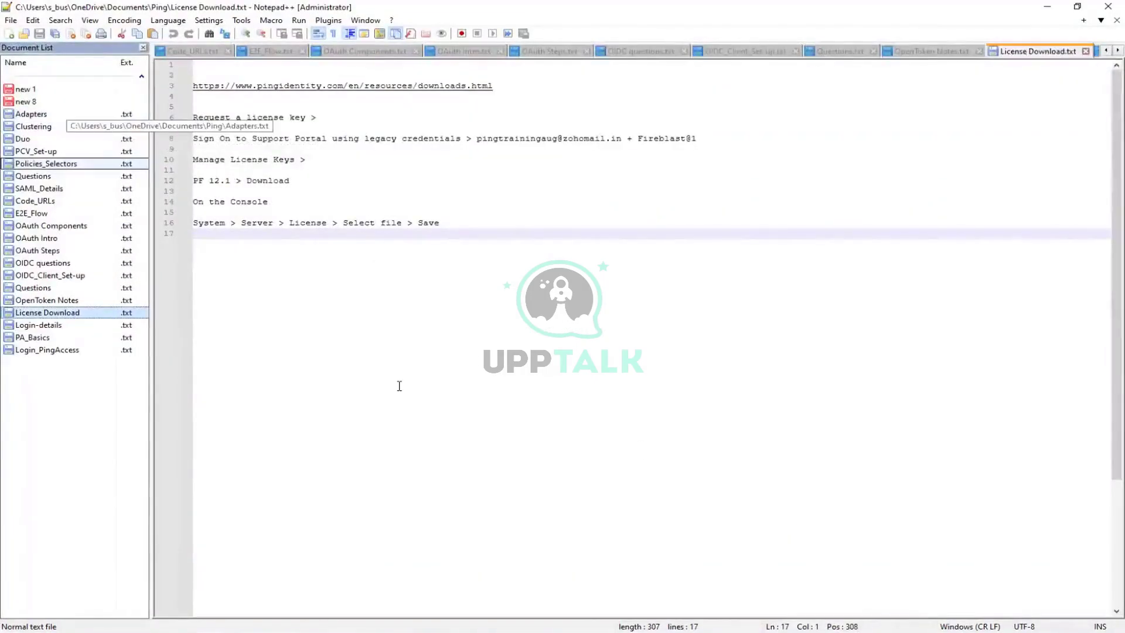
pyautogui.click(11, 20)
pyautogui.click(35, 45)
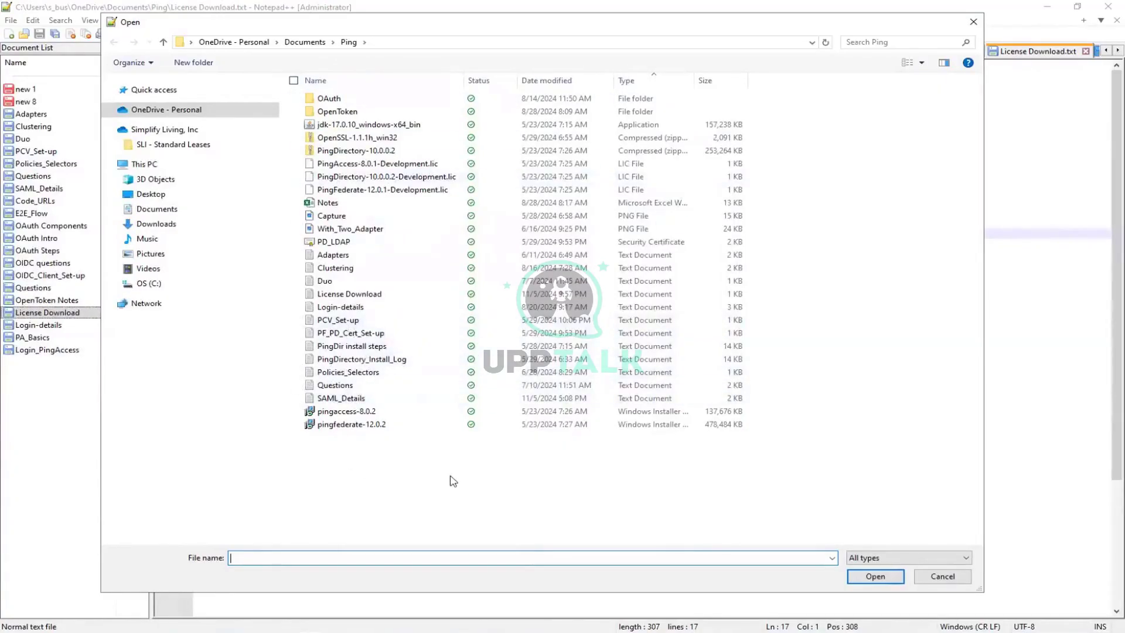
pyautogui.click(971, 23)
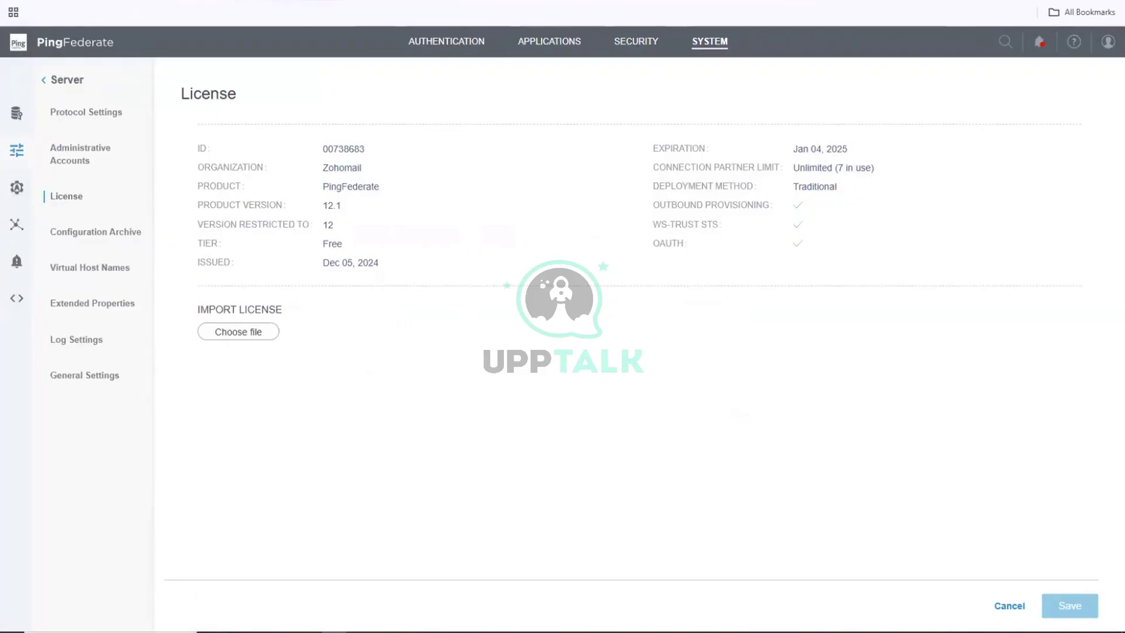
# Open a new Chrome tab and return to the support portal's license keys page.
pyautogui.hotkey('ctrl', 't')
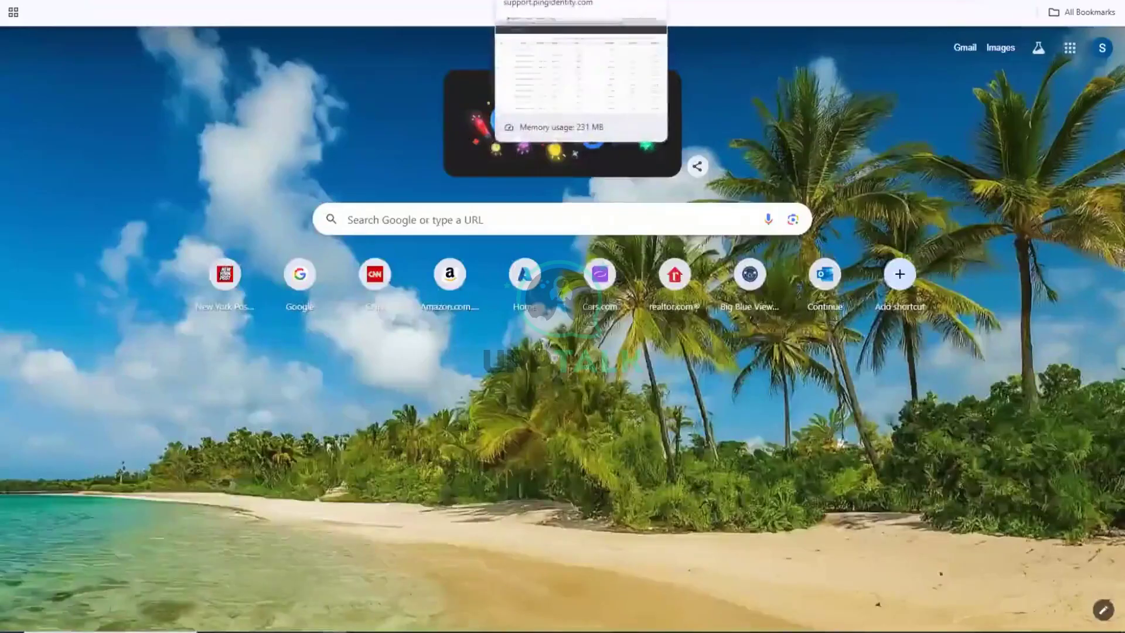
pyautogui.click(551, 0)
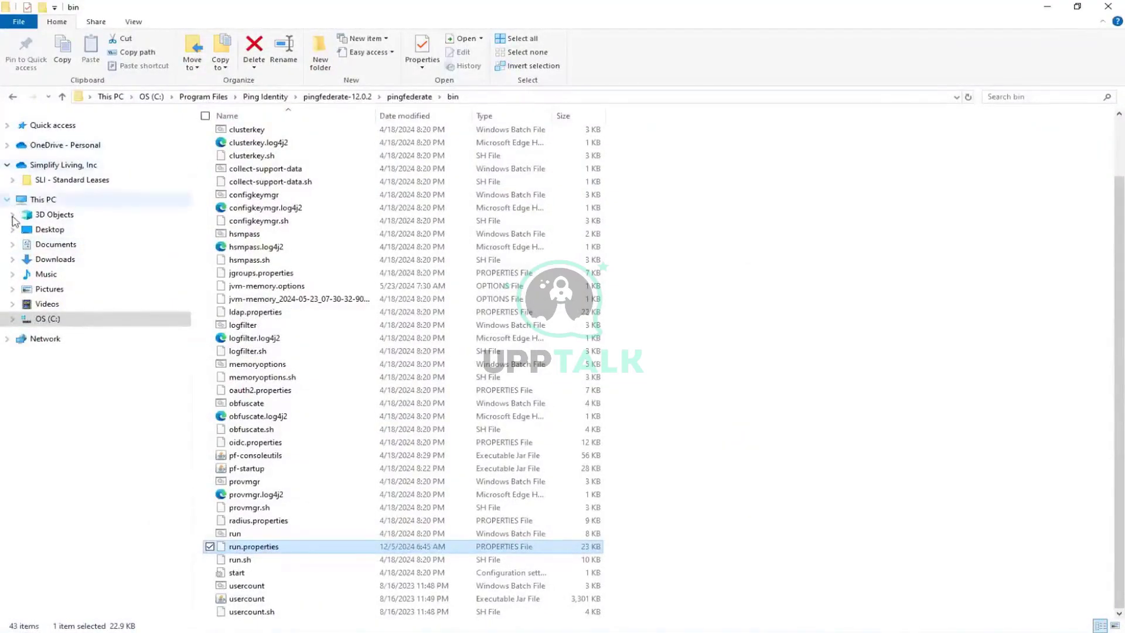
# Confirm PingFederate-12.1-Development (4).lic is in Downloads, then minimize File Explorer.
pyautogui.click(7, 125)
pyautogui.click(56, 159)
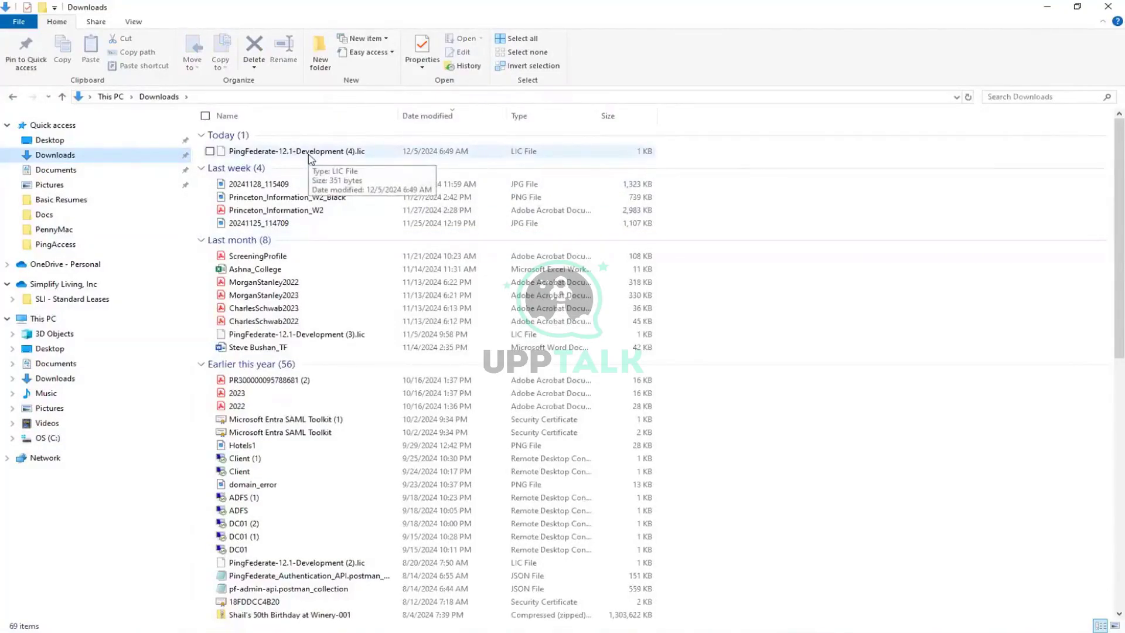
pyautogui.click(1048, 7)
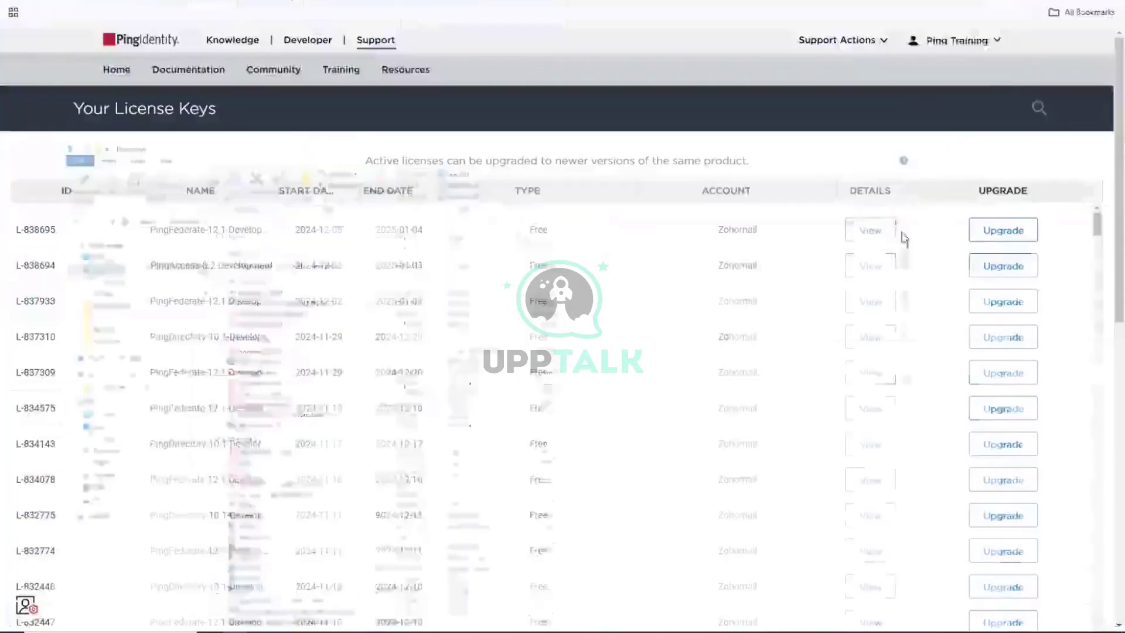
# Download the PingAccess-8.2-Development license key file from the Support Portal, then open a new tab.
pyautogui.scroll(-6, 738, 264)
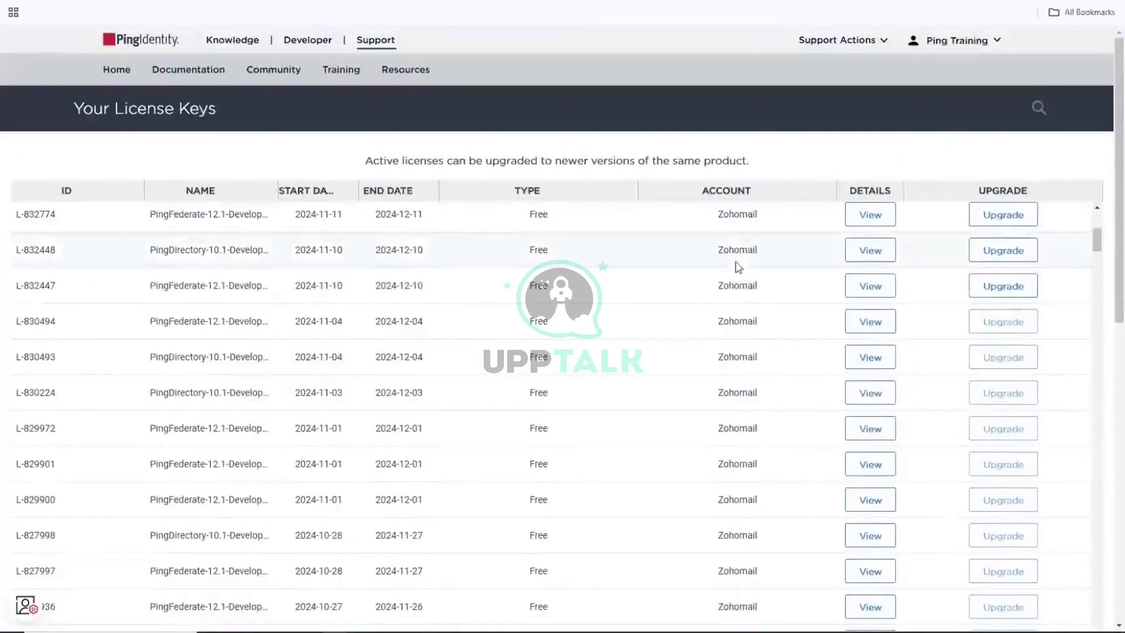
pyautogui.scroll(-5, 739, 267)
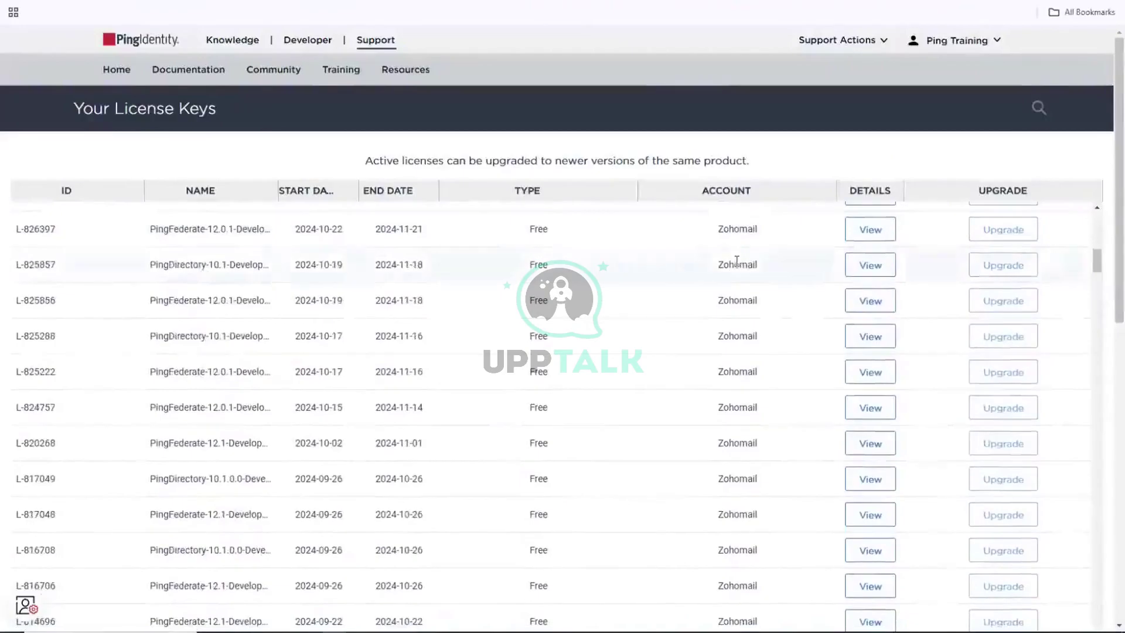
pyautogui.scroll(10, 738, 261)
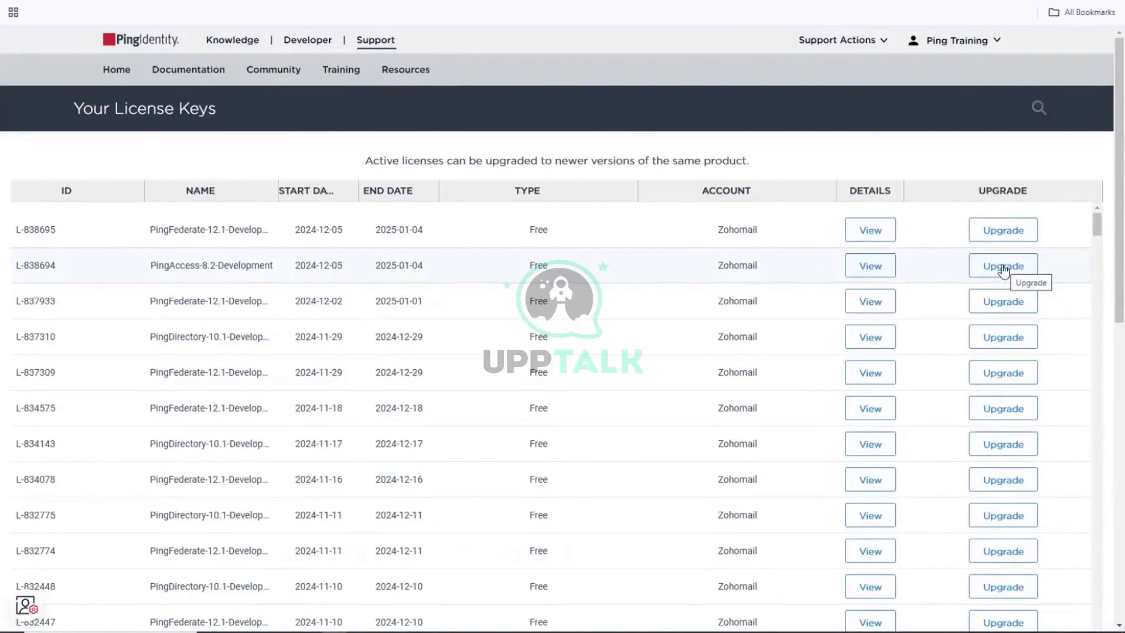
pyautogui.click(1003, 269)
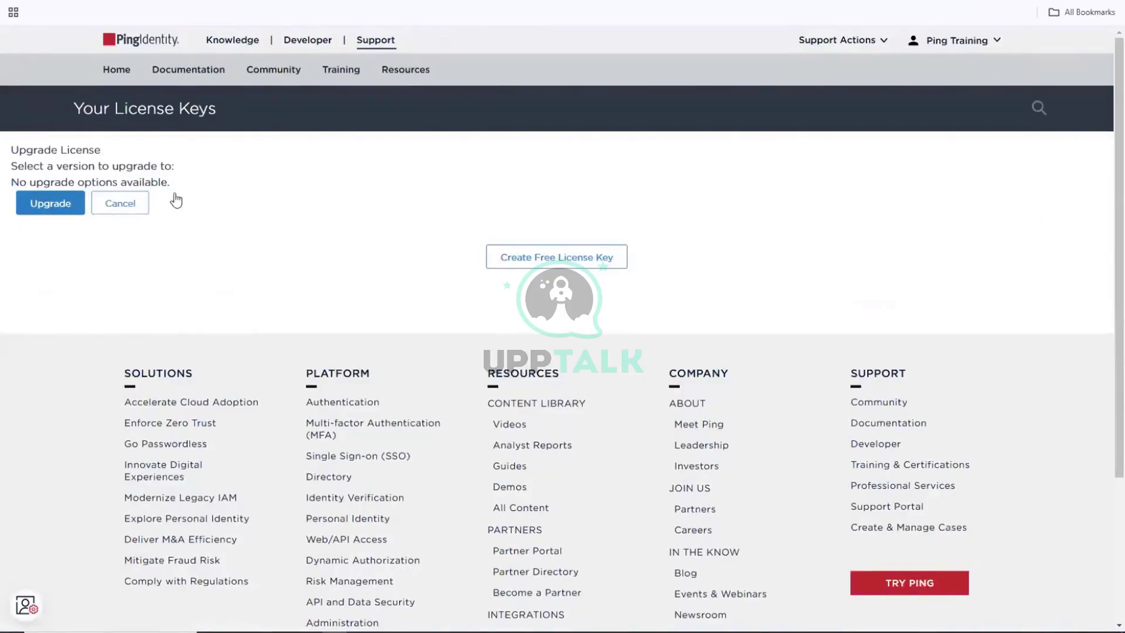
pyautogui.click(121, 205)
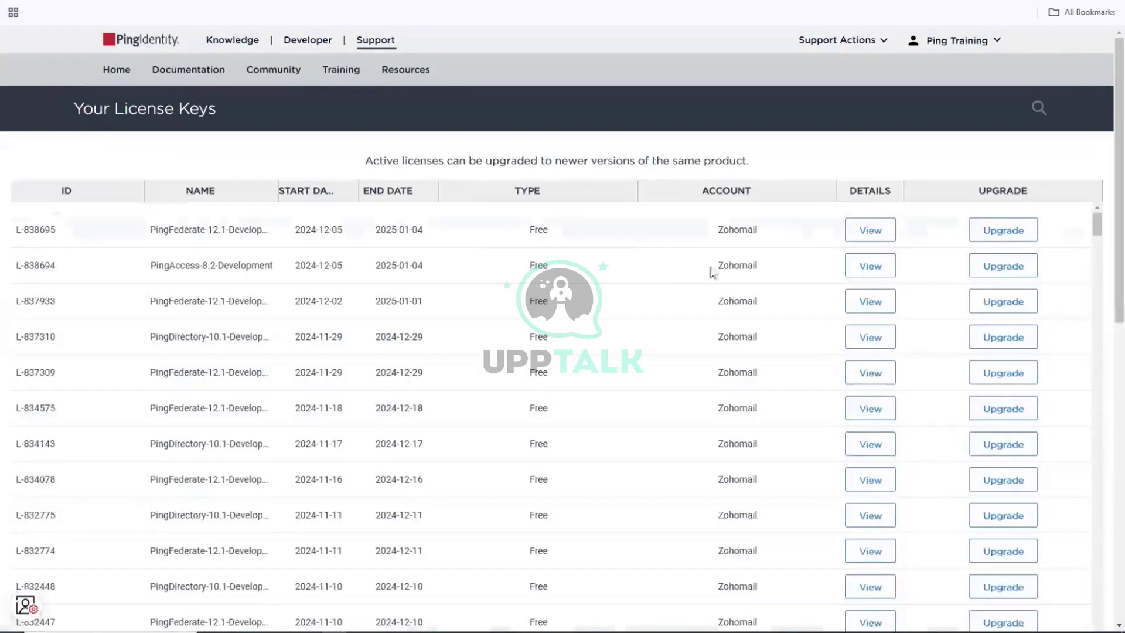
pyautogui.click(867, 266)
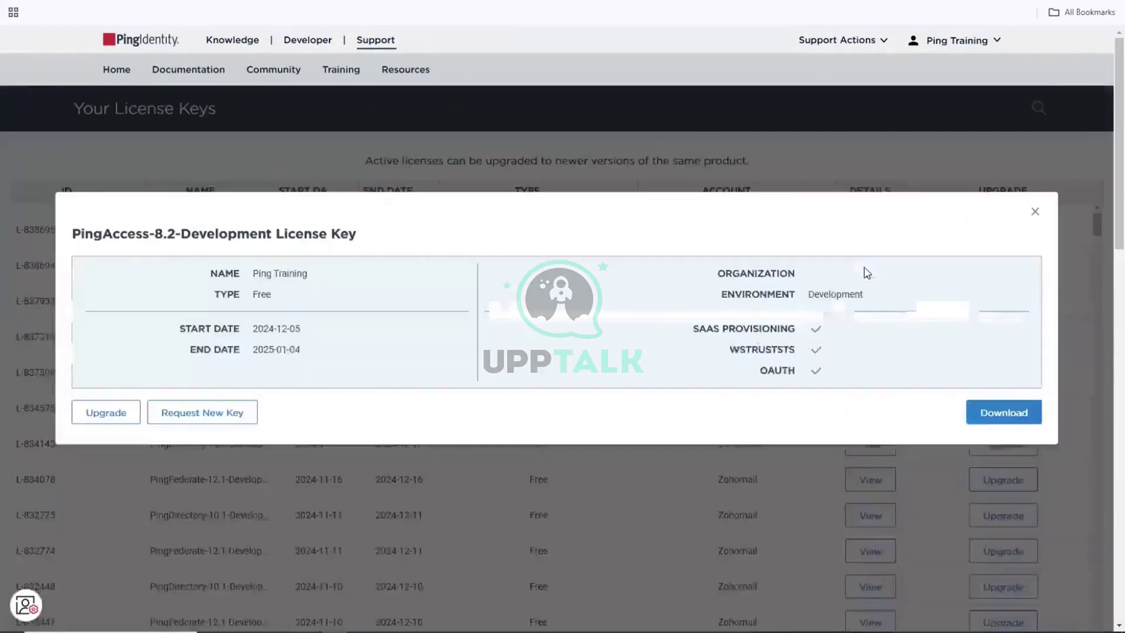
pyautogui.click(1012, 417)
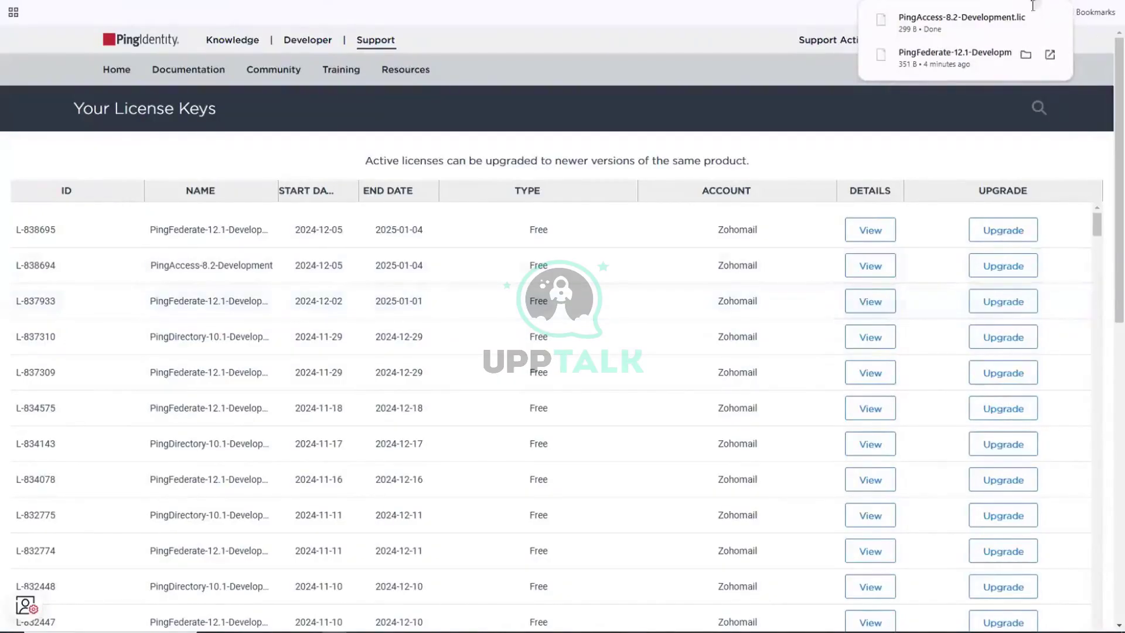
pyautogui.hotkey('ctrl', 't')
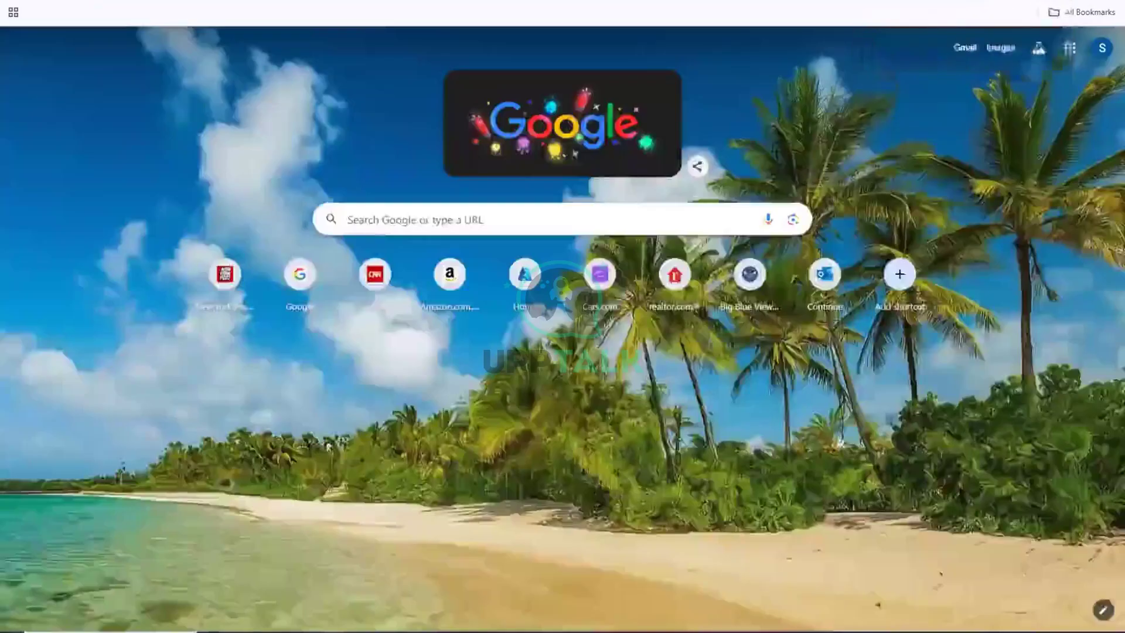
# Search Google for 'pingaccess download' and get the PingAccess 8.1.2 Windows installer (MSI).
pyautogui.click(420, 204)
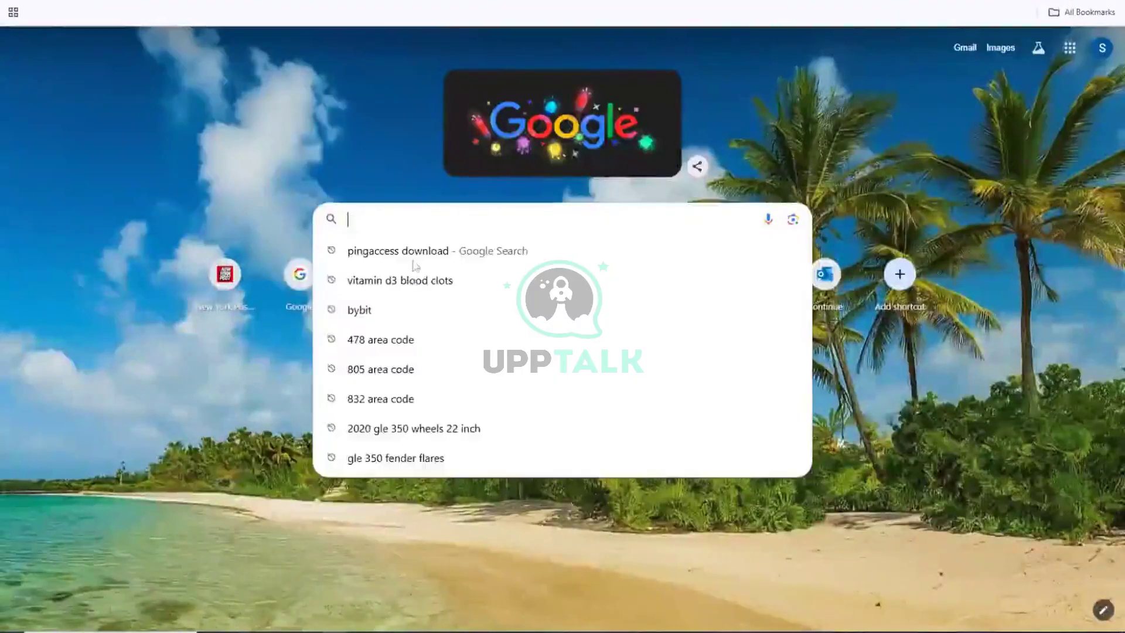
pyautogui.click(407, 252)
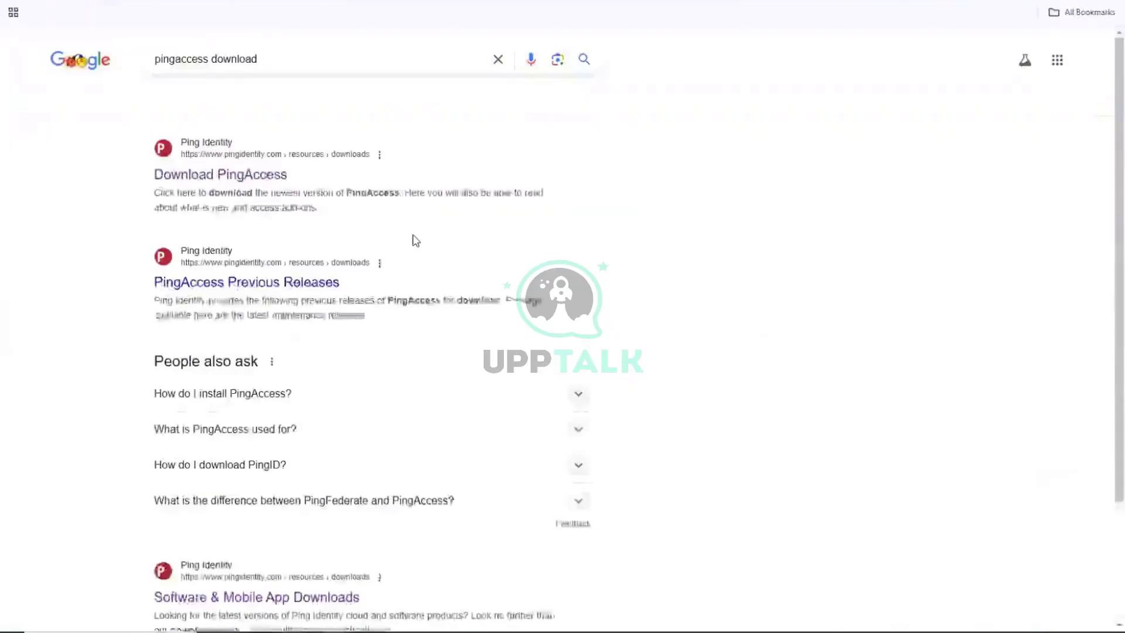
pyautogui.click(234, 183)
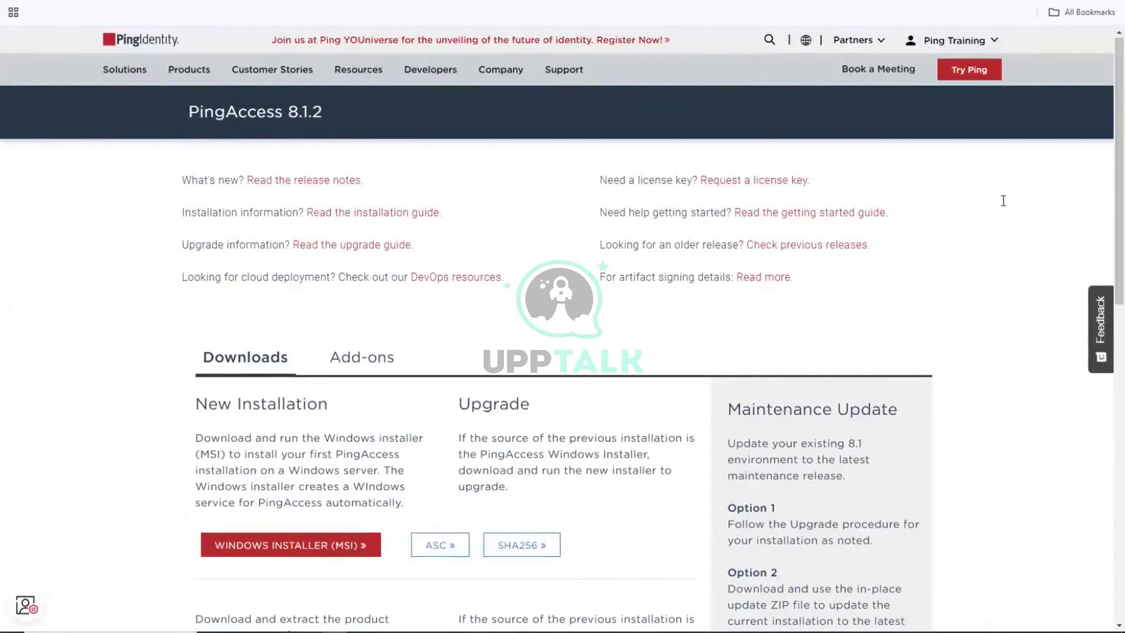
pyautogui.scroll(-3, 1003, 201)
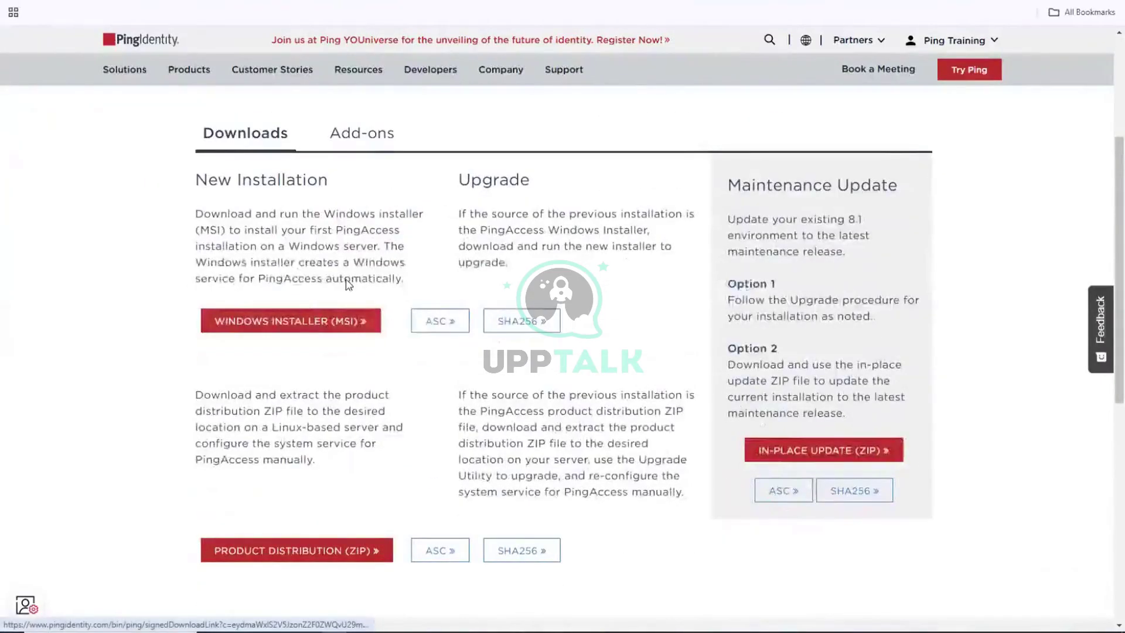
pyautogui.scroll(3, 351, 282)
pyautogui.scroll(-3, 350, 285)
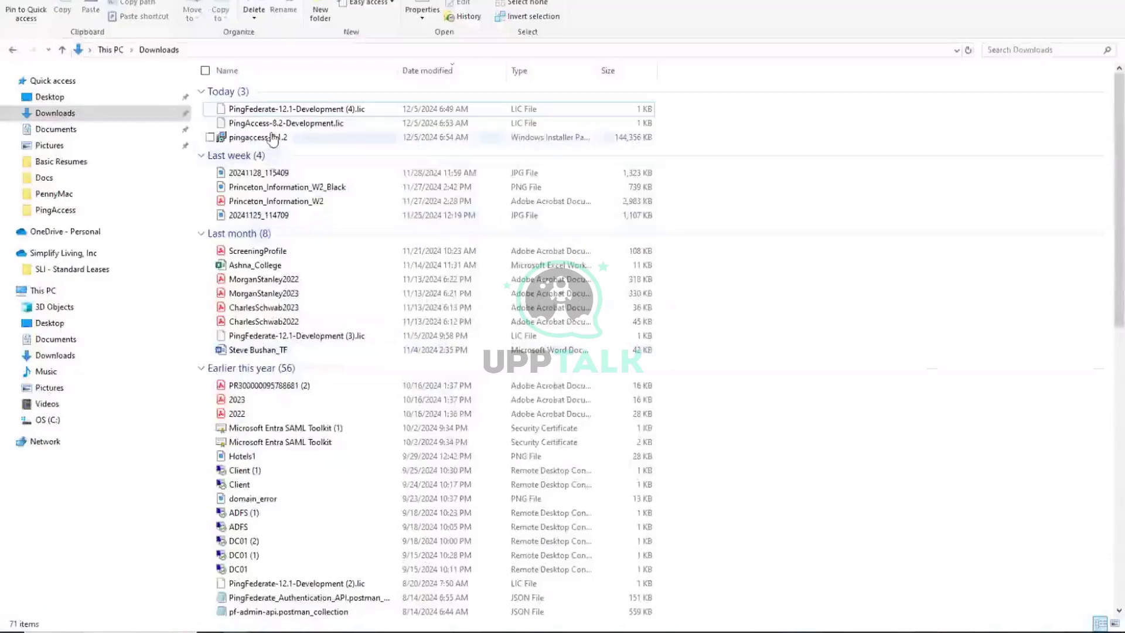
# Launch the pingaccess-8.1.2 installer from the Downloads folder.
pyautogui.click(272, 128)
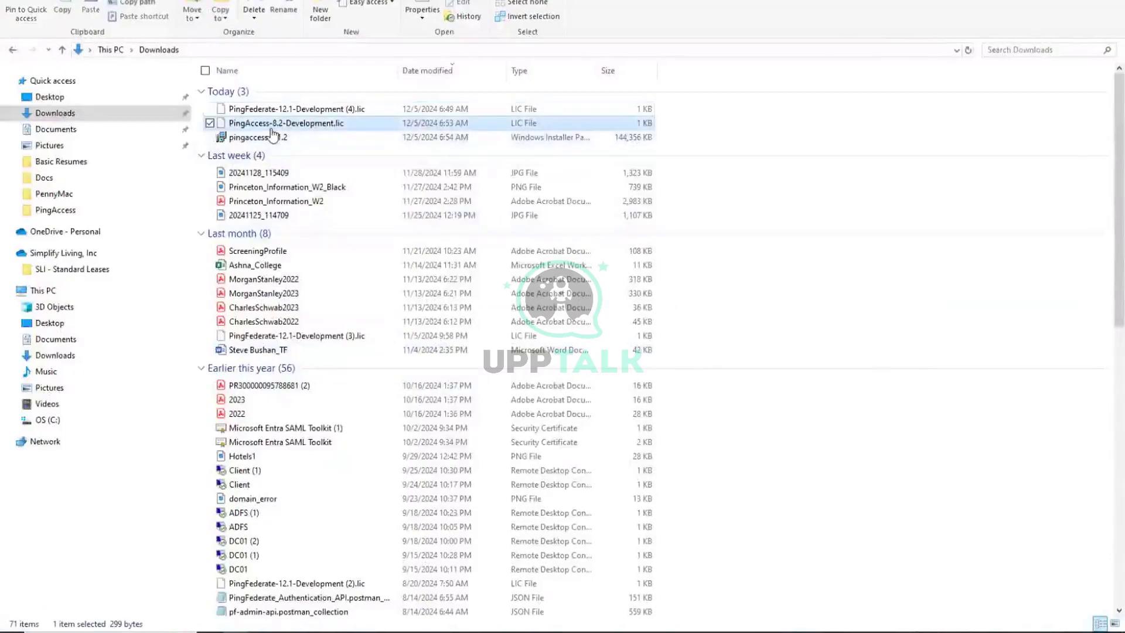
pyautogui.click(269, 141)
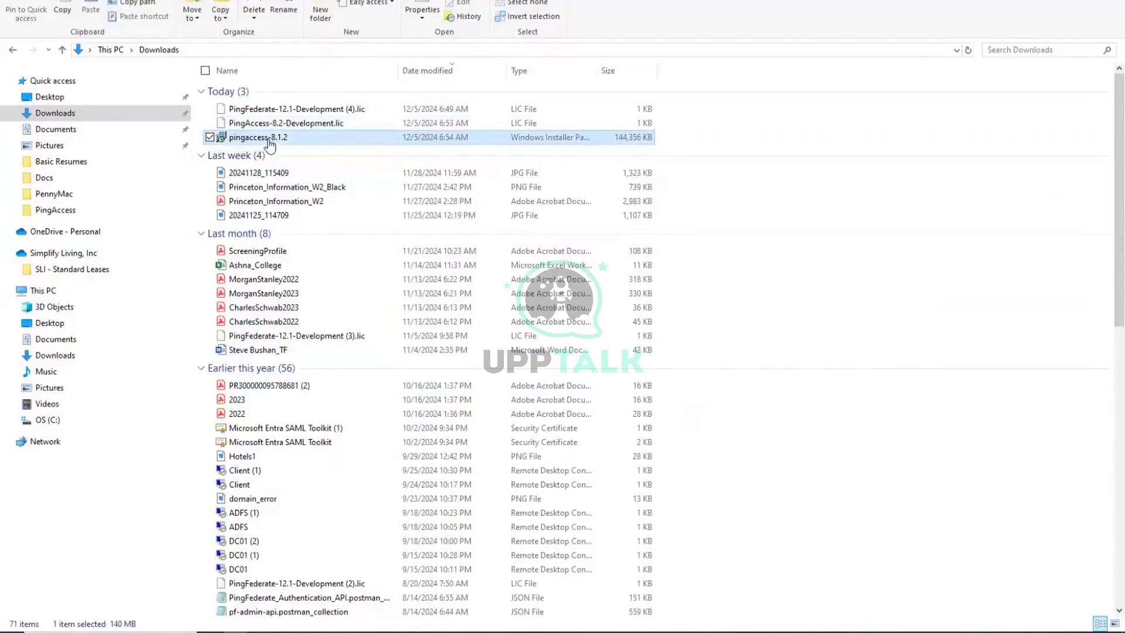
pyautogui.doubleClick(269, 141)
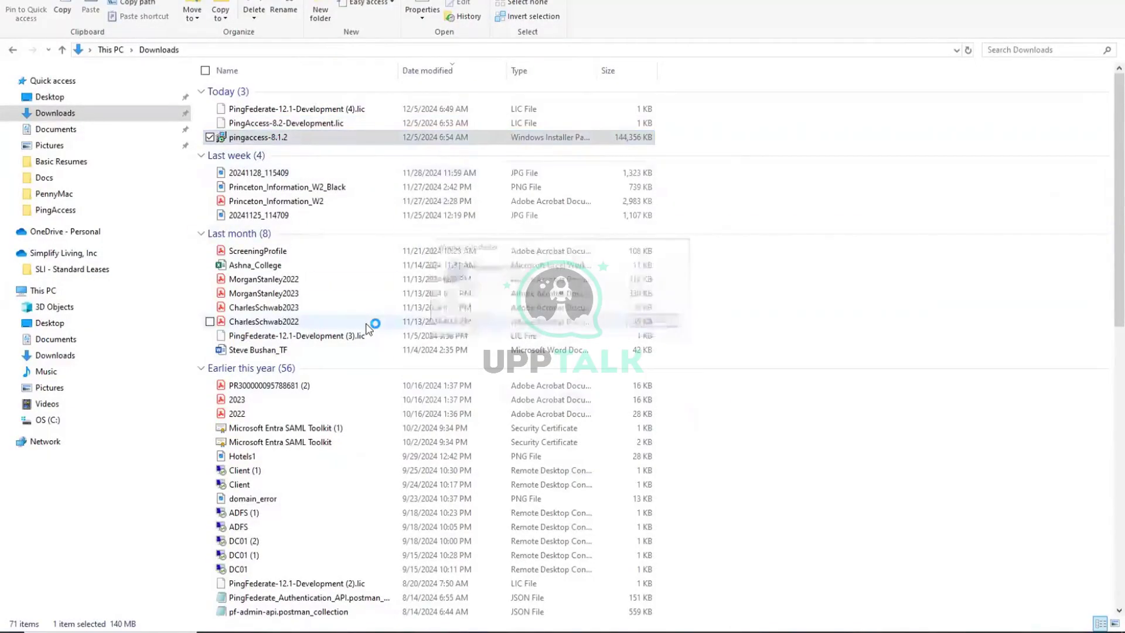
# Take the setup wizard through Standalone mode and admin port 9000 to the Agent Protocol Port page.
pyautogui.click(632, 401)
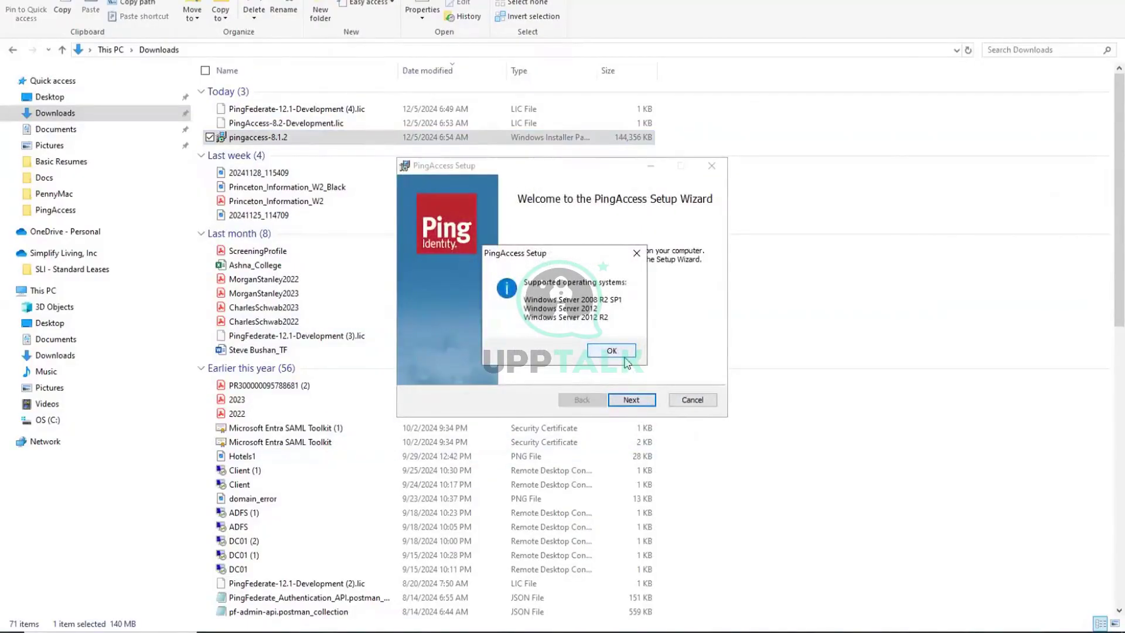
pyautogui.click(625, 359)
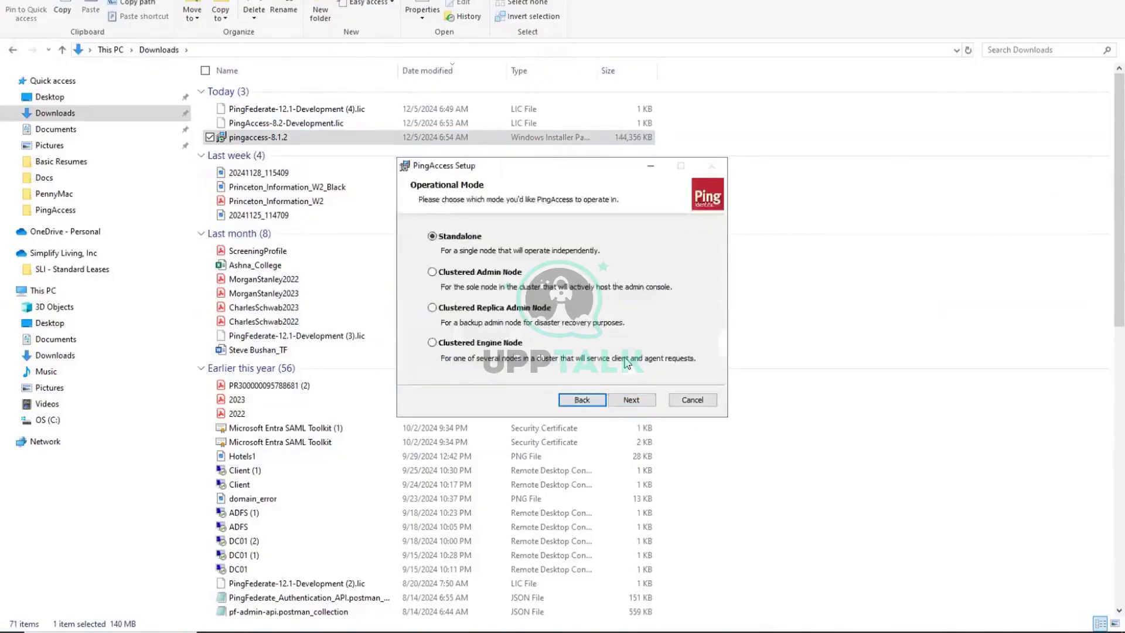
pyautogui.click(631, 401)
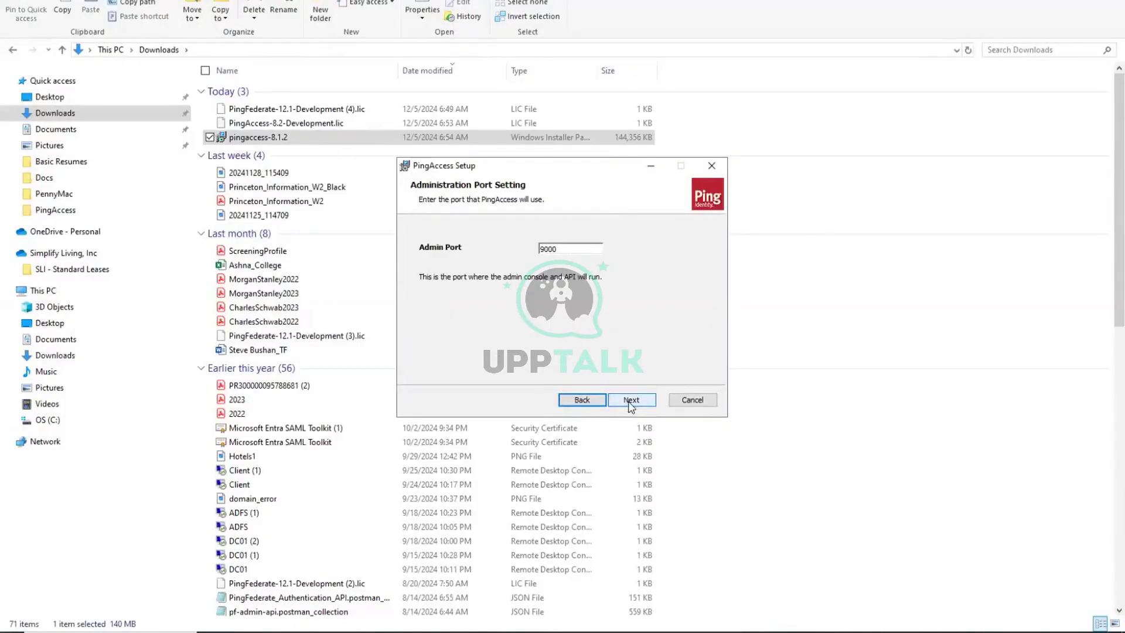
pyautogui.click(629, 402)
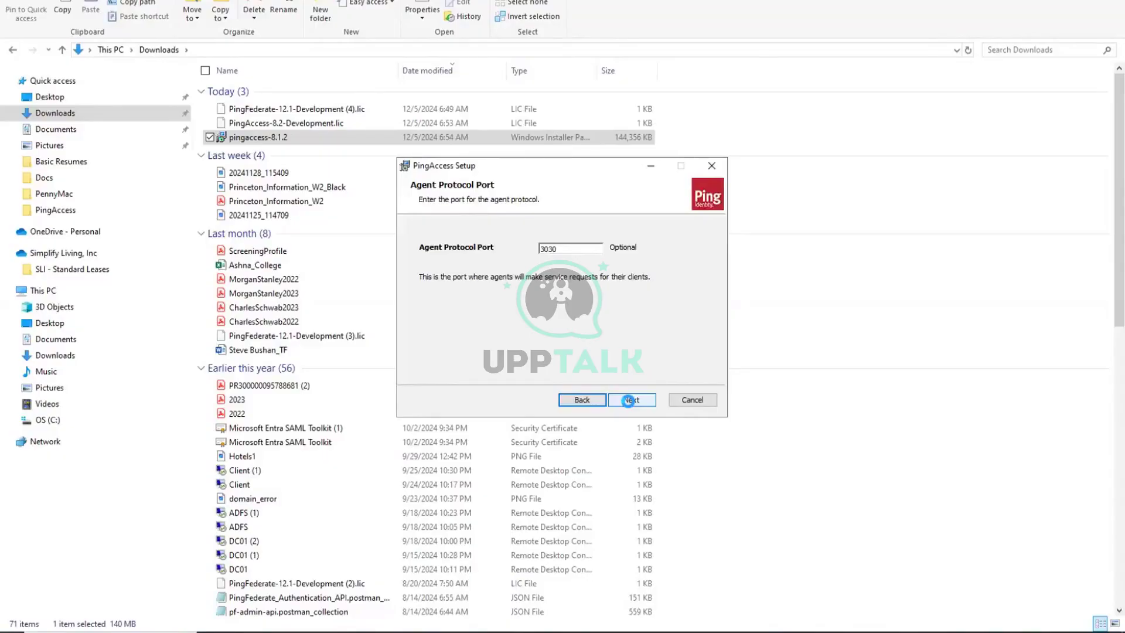
pyautogui.click(305, 631)
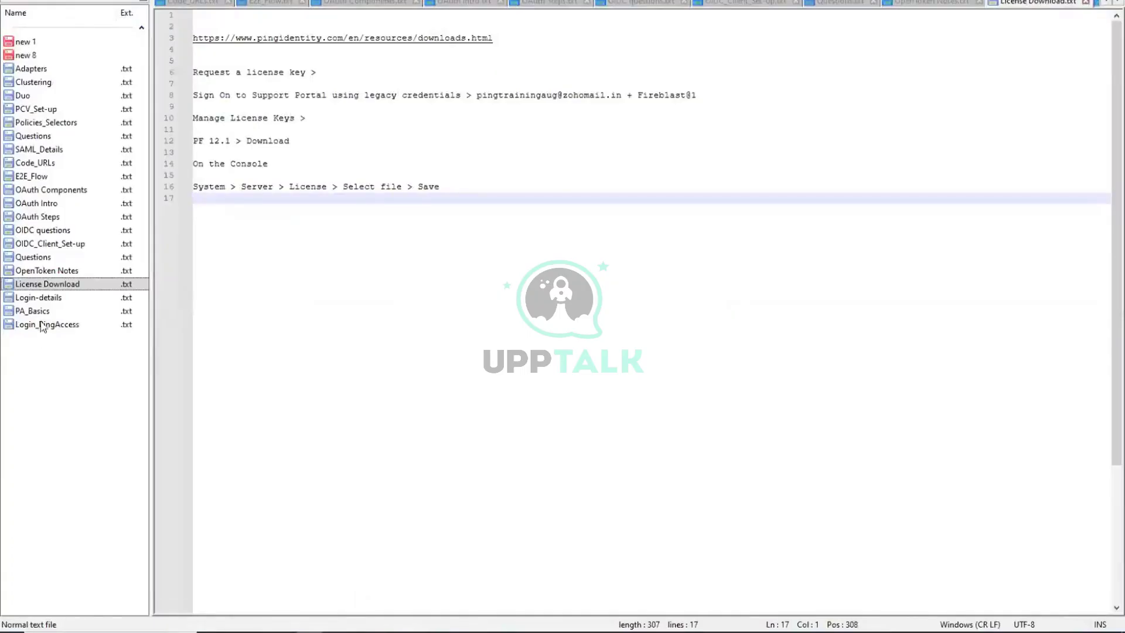
# Append '(Port 3030)' to the 'PA use cases - Agent model' heading in PA_Basics.txt.
pyautogui.click(41, 312)
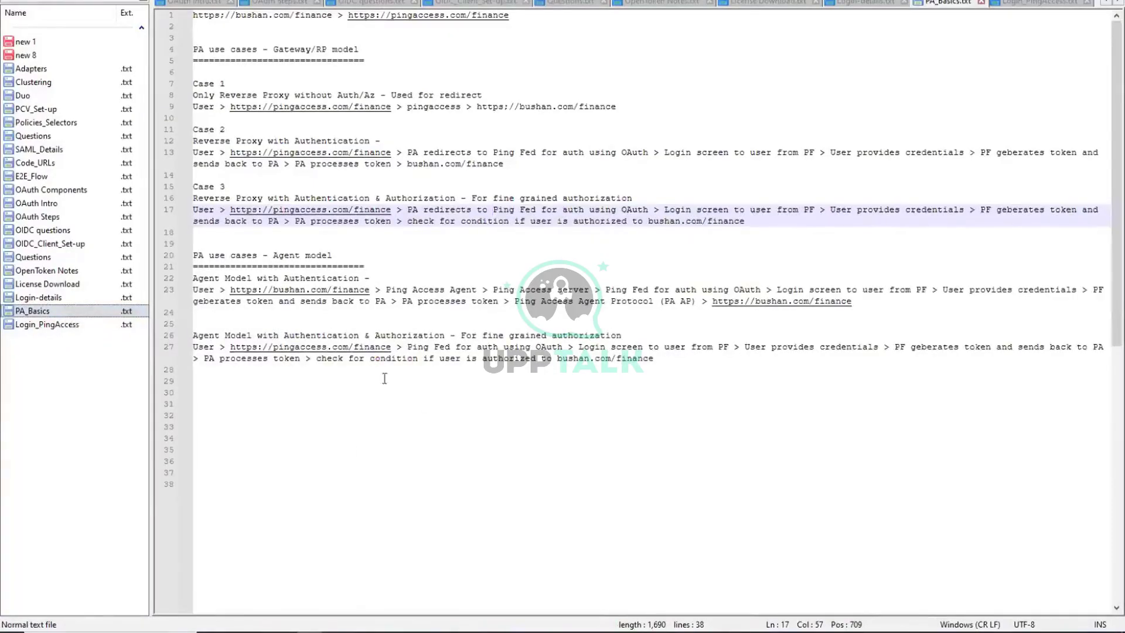
pyautogui.click(279, 300)
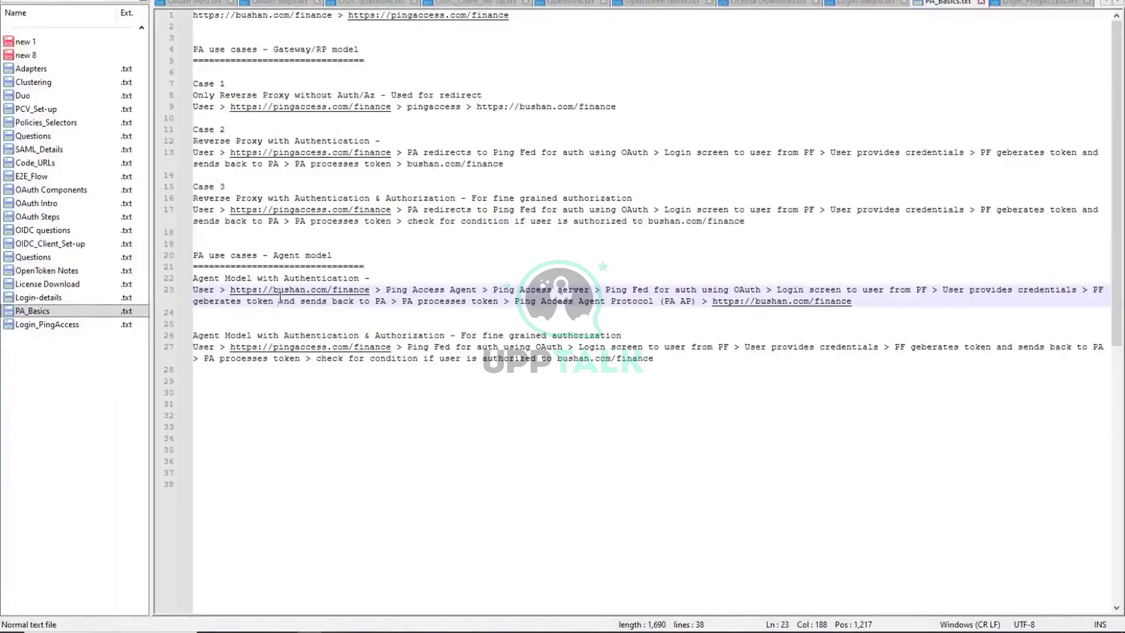
pyautogui.click(371, 255)
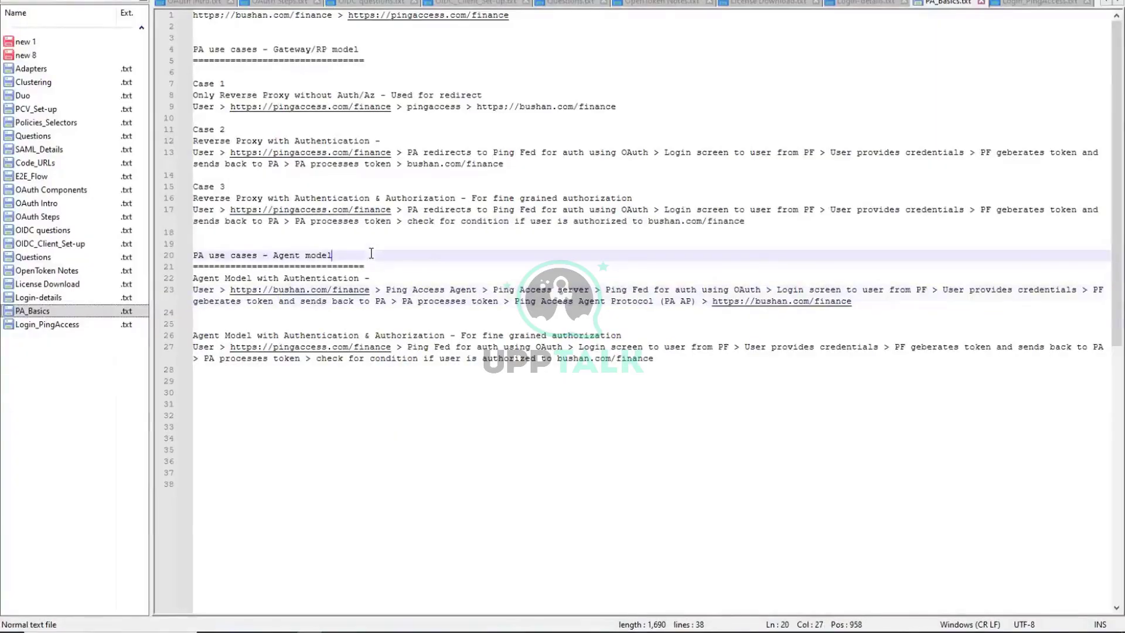
pyautogui.write('(Port 3030)')
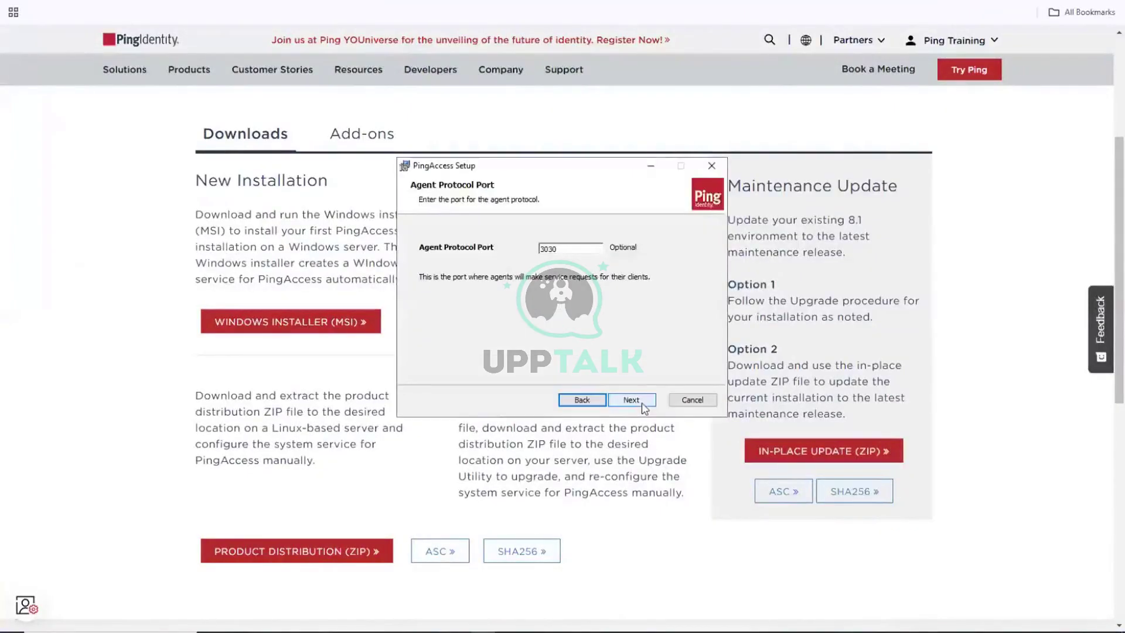
# Accept agent port 3030 and the default C:\Program Files\Ping Identity\ folder, then start installing.
pyautogui.click(642, 403)
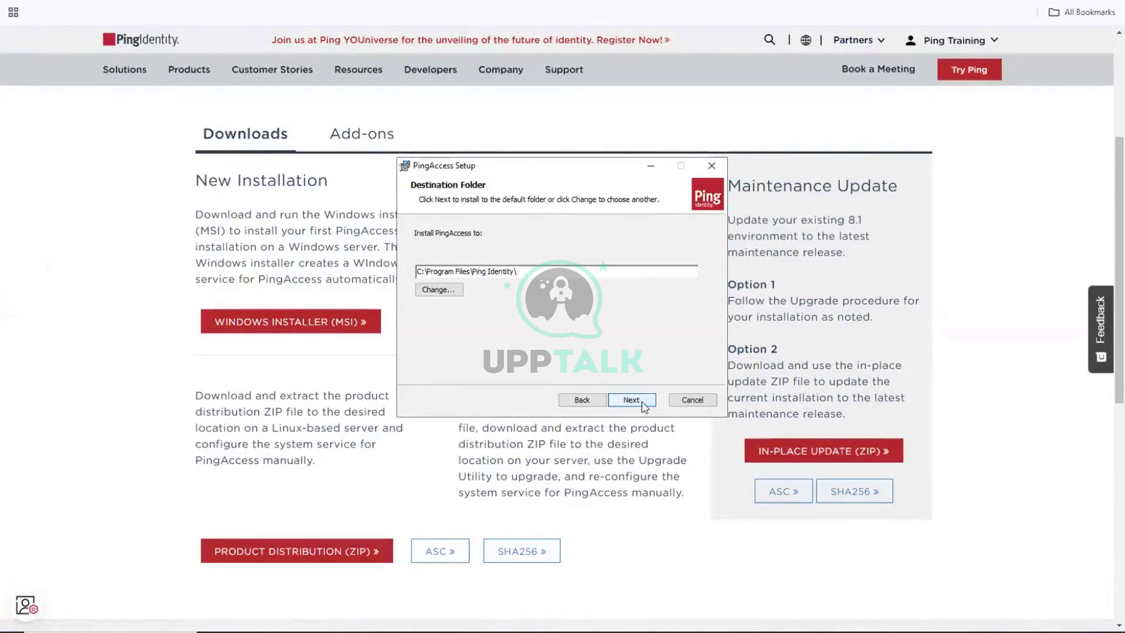
pyautogui.click(631, 400)
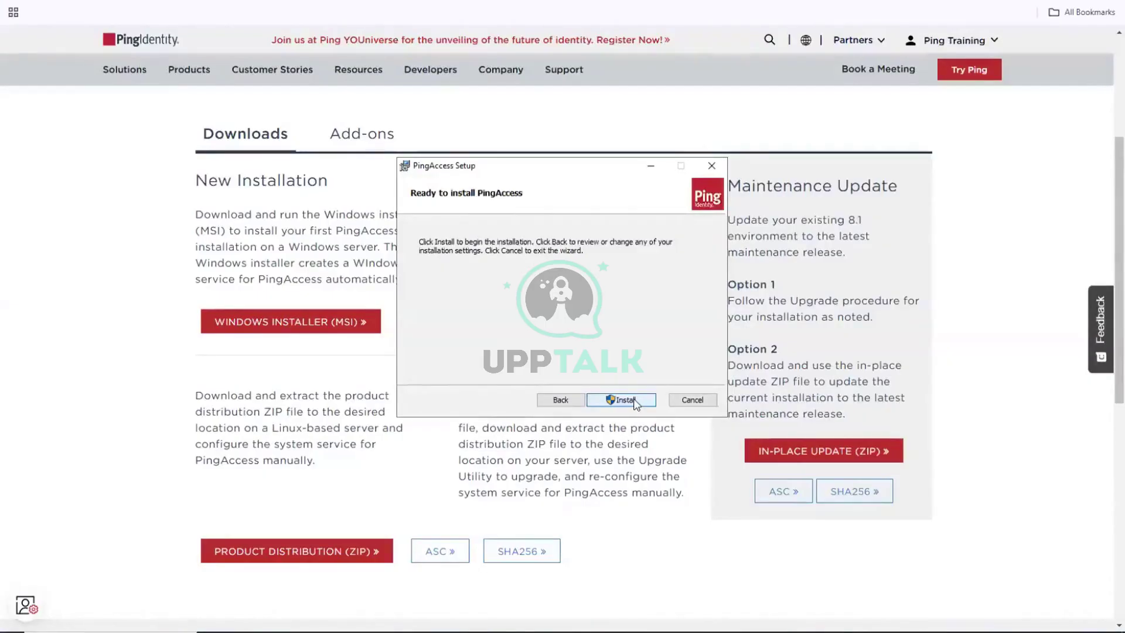
pyautogui.click(636, 403)
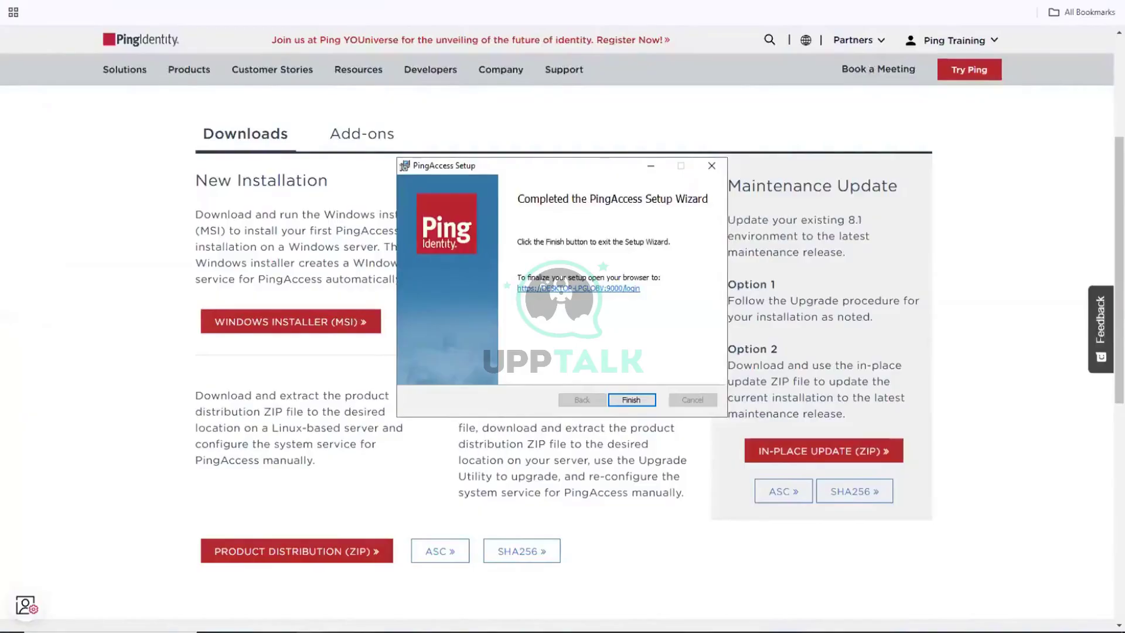
# Finish and close the completed PingAccess Setup wizard.
pyautogui.click(633, 399)
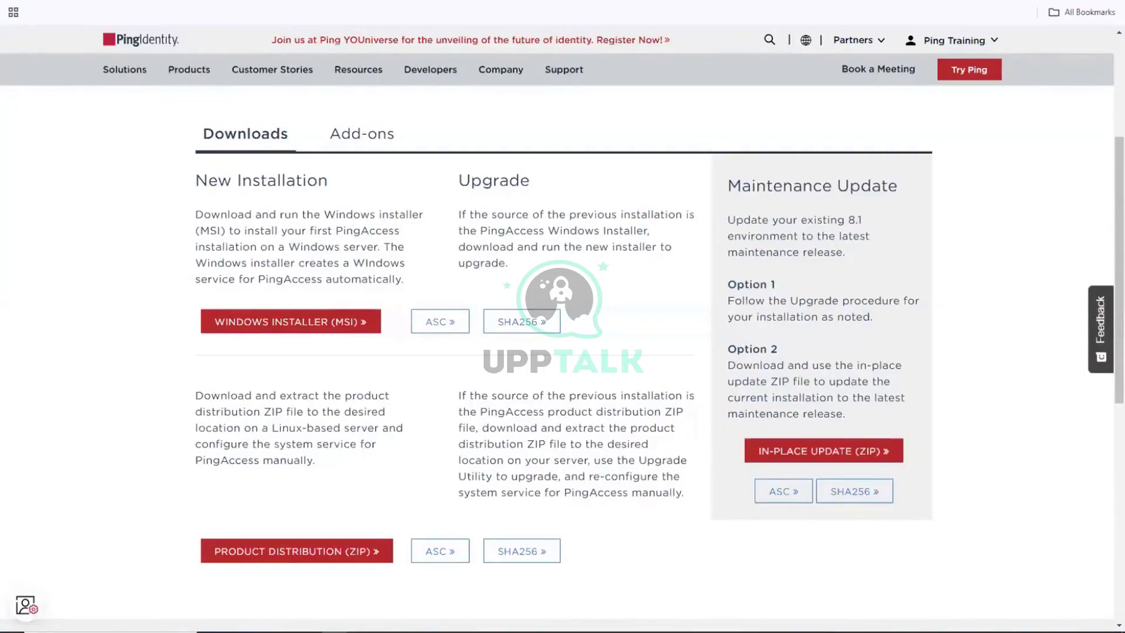
pyautogui.moveTo(334, 631)
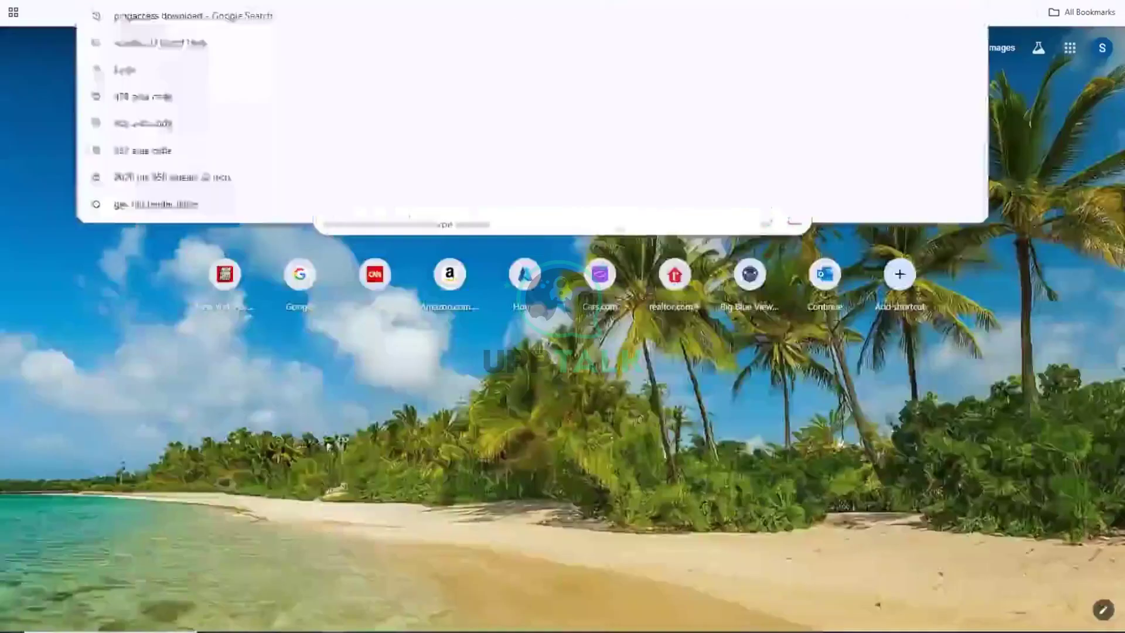
pyautogui.hotkey('ctrl', 'v')
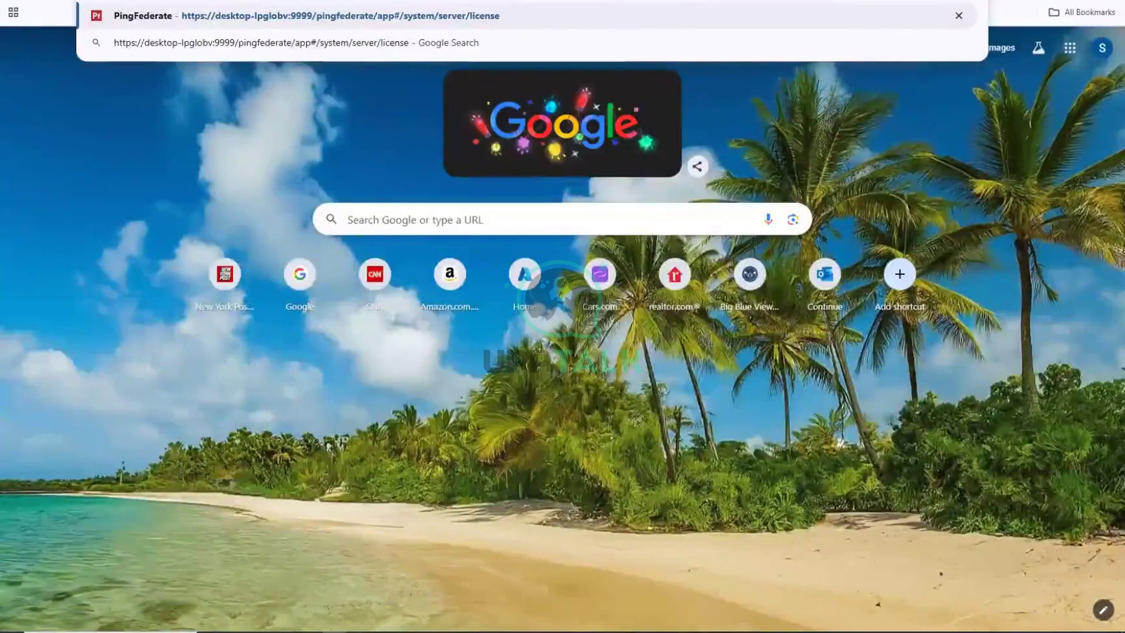
pyautogui.press('BackSpace')
pyautogui.press('BackSpace')
pyautogui.press('BackSpace')
pyautogui.press('BackSpace')
pyautogui.press('BackSpace')
pyautogui.press('BackSpace')
pyautogui.press('BackSpace')
pyautogui.press('BackSpace')
pyautogui.press('BackSpace')
pyautogui.press('BackSpace')
pyautogui.press('BackSpace')
pyautogui.press('BackSpace')
pyautogui.press('BackSpace')
pyautogui.press('BackSpace')
pyautogui.press('BackSpace')
pyautogui.press('BackSpace')
pyautogui.press('BackSpace')
pyautogui.press('BackSpace')
pyautogui.press('BackSpace')
pyautogui.press('BackSpace')
pyautogui.press('BackSpace')
pyautogui.press('BackSpace')
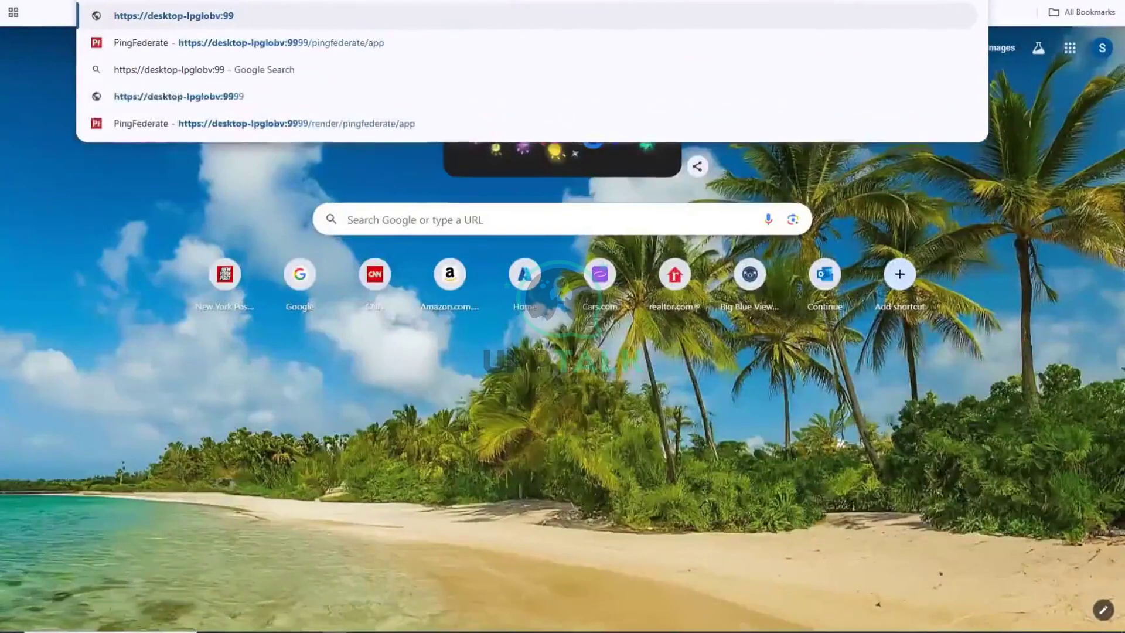
pyautogui.write('000')
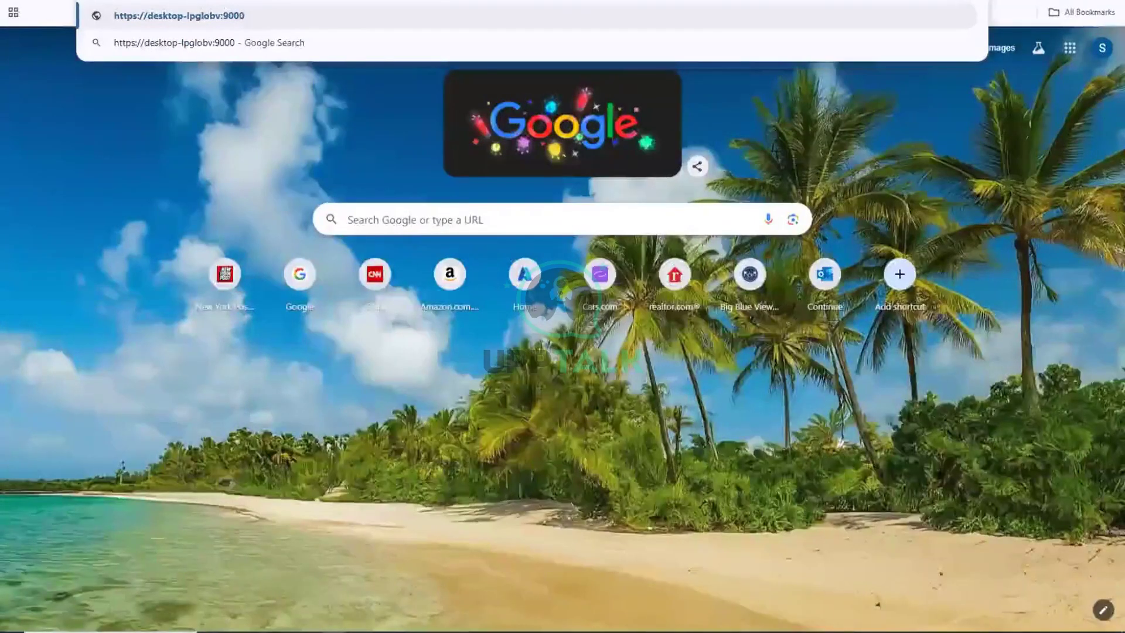
pyautogui.write('/p')
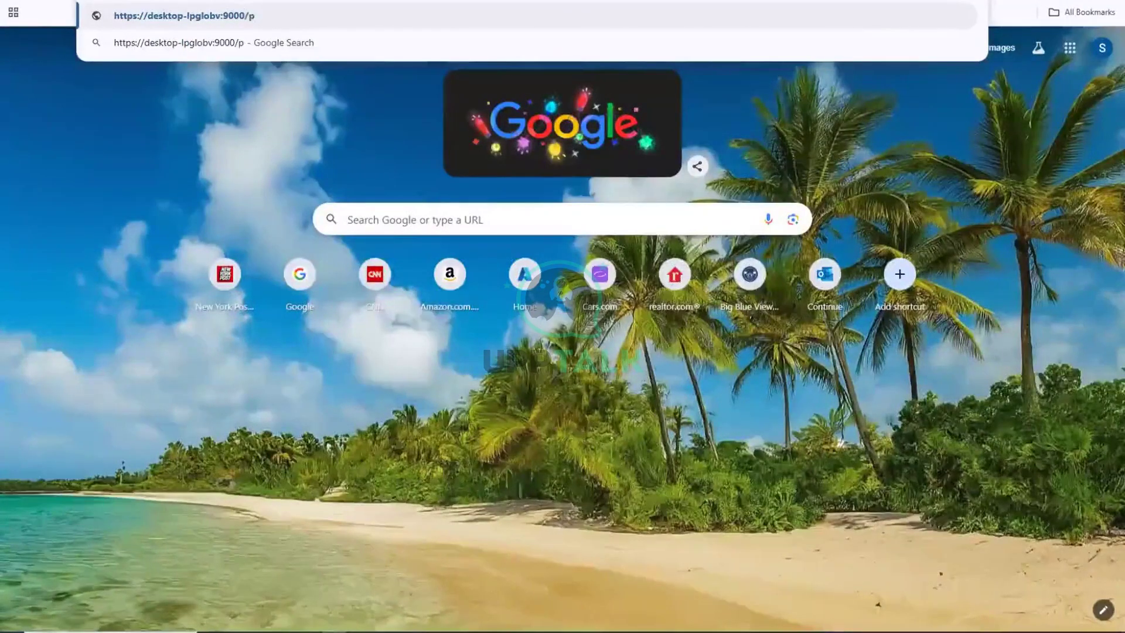
pyautogui.press('BackSpace')
pyautogui.write('login')
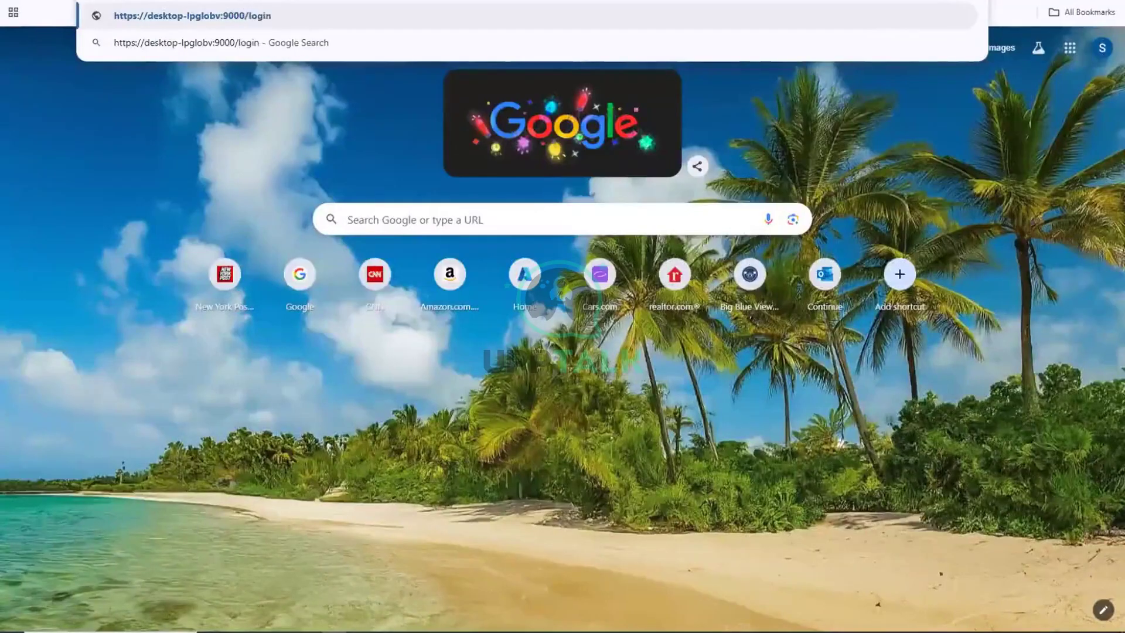
pyautogui.press('Return')
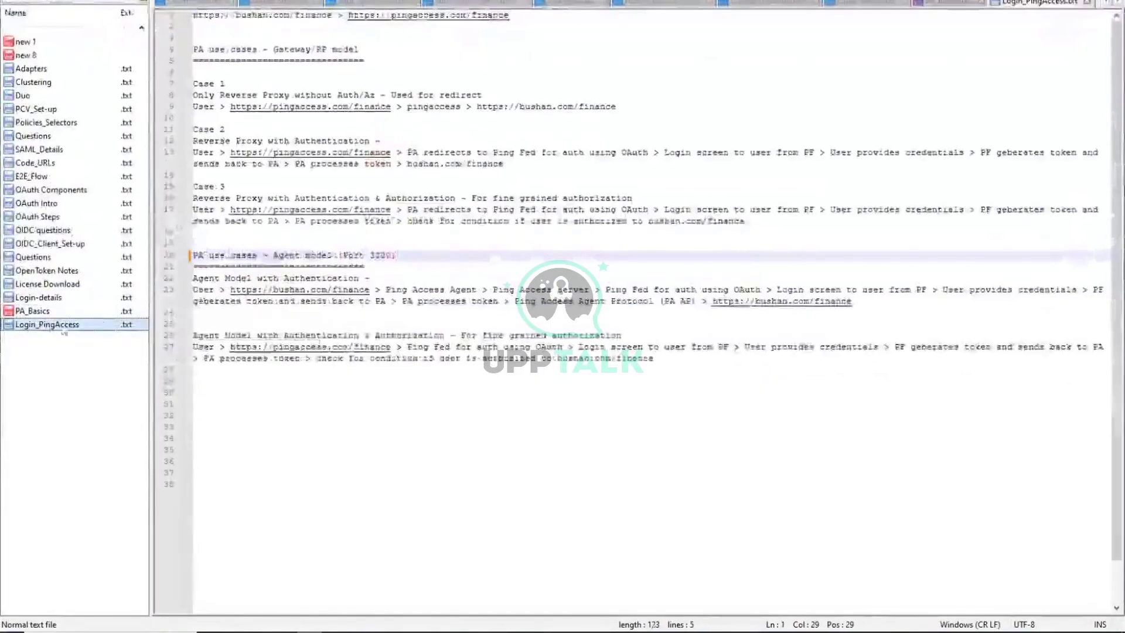
# Add an 'Admin Console' line with the port 9000 login URL beneath it in Login_PingAccess.txt.
pyautogui.click(51, 325)
pyautogui.click(346, 61)
pyautogui.press('Return')
pyautogui.press('Return')
pyautogui.press('Return')
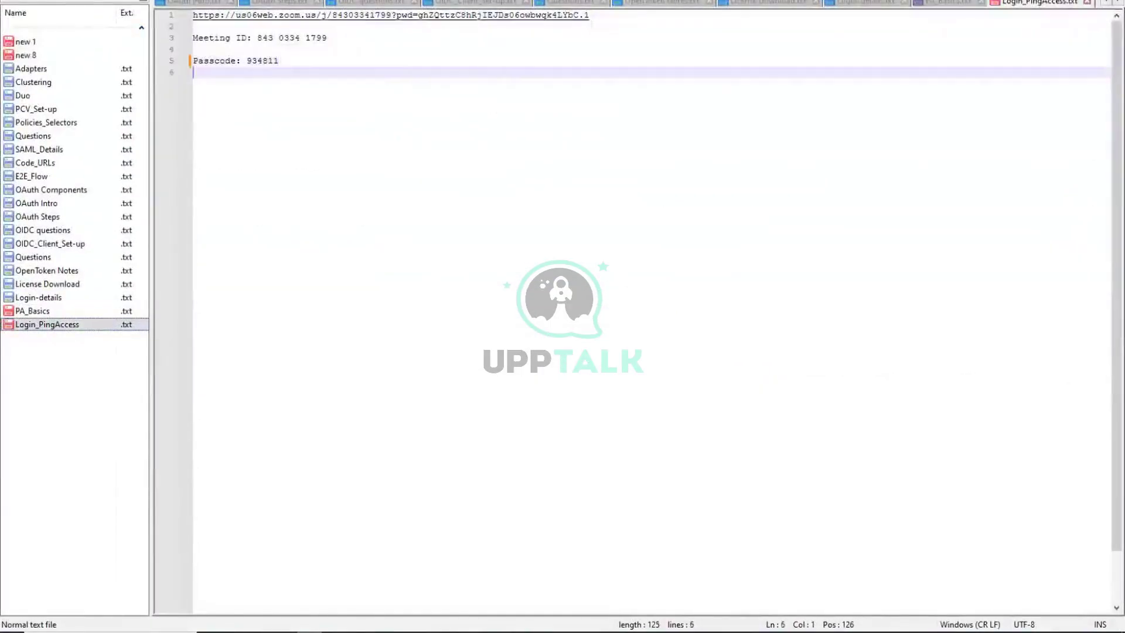
pyautogui.write('Admin')
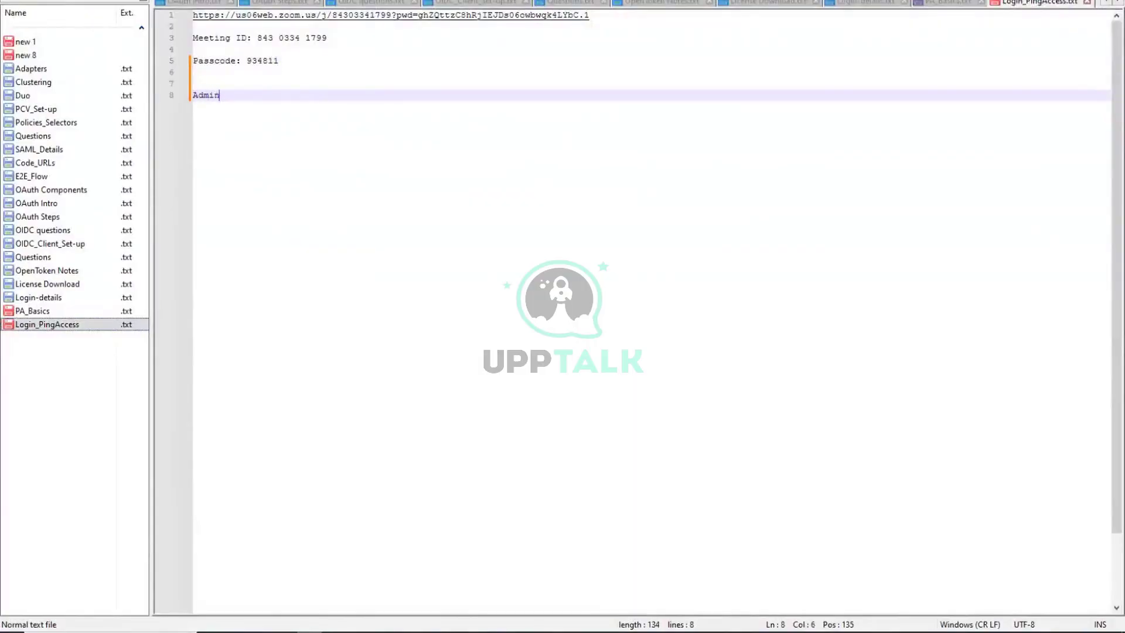
pyautogui.write(' Console')
pyautogui.press('Return')
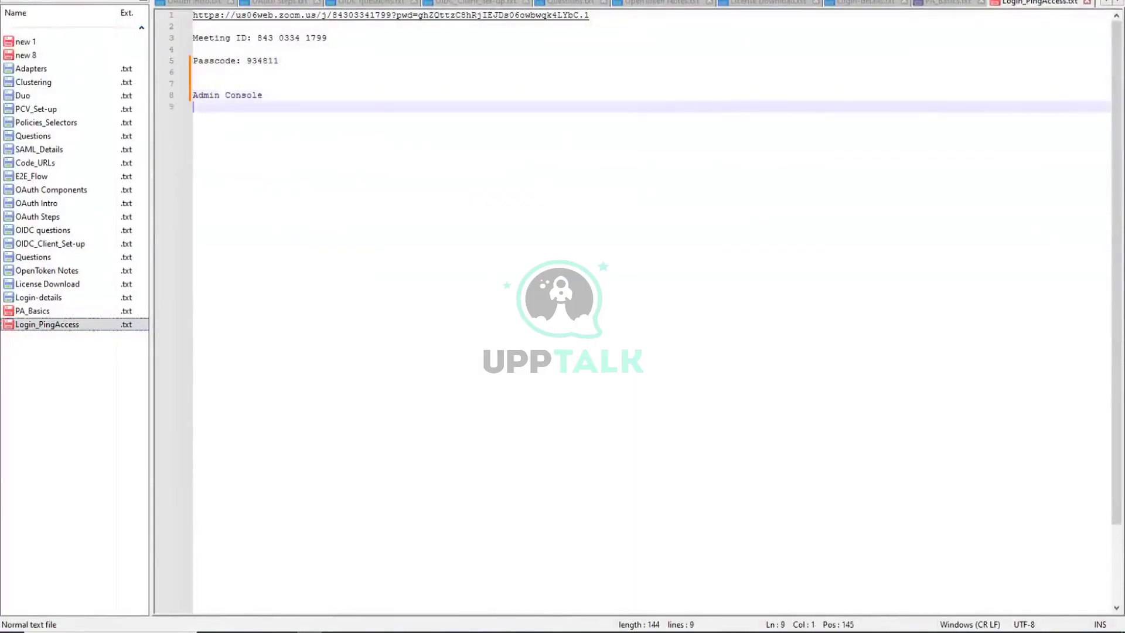
pyautogui.write('https://desktop-lpglobv:9000/login')
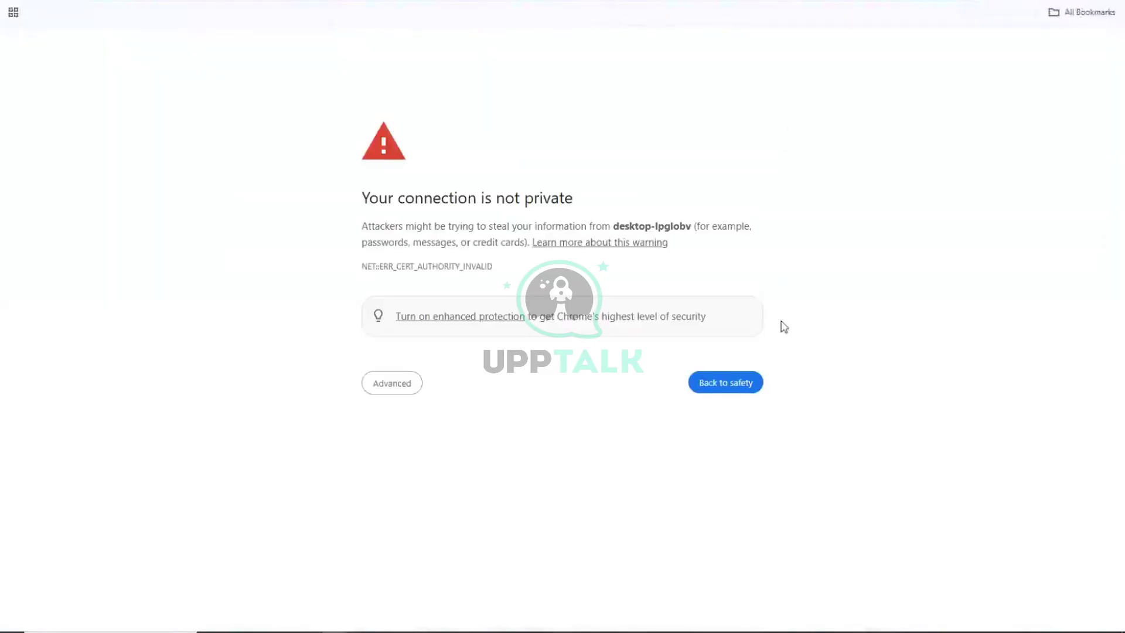
# Bypass the privacy warning and import the PingAccess-8.2-Development.lic license file.
pyautogui.click(402, 384)
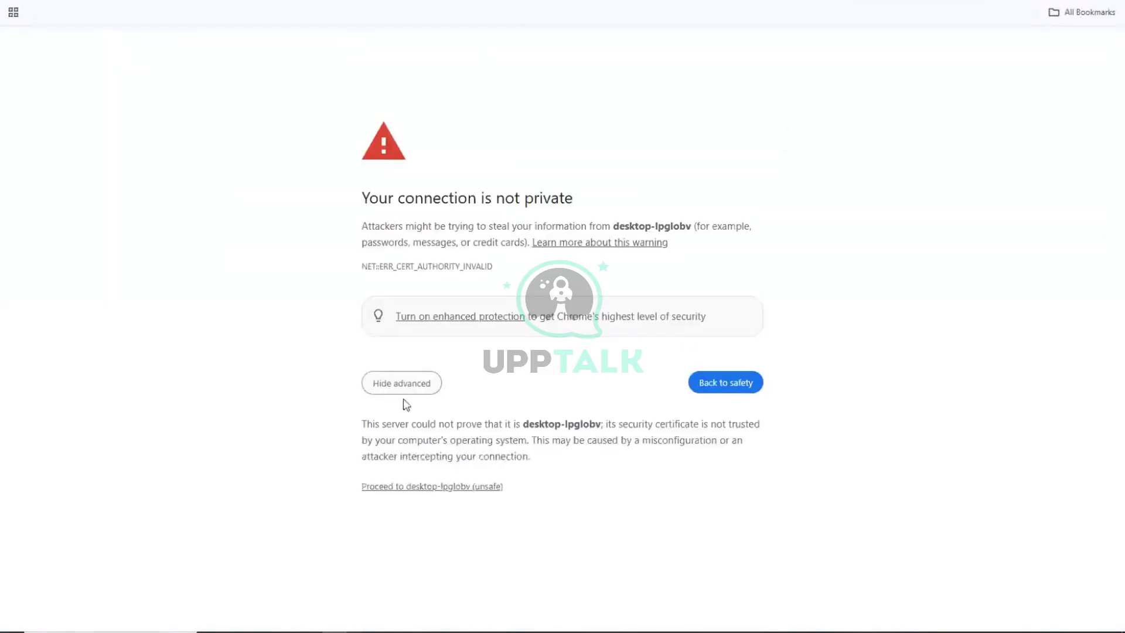
pyautogui.click(432, 485)
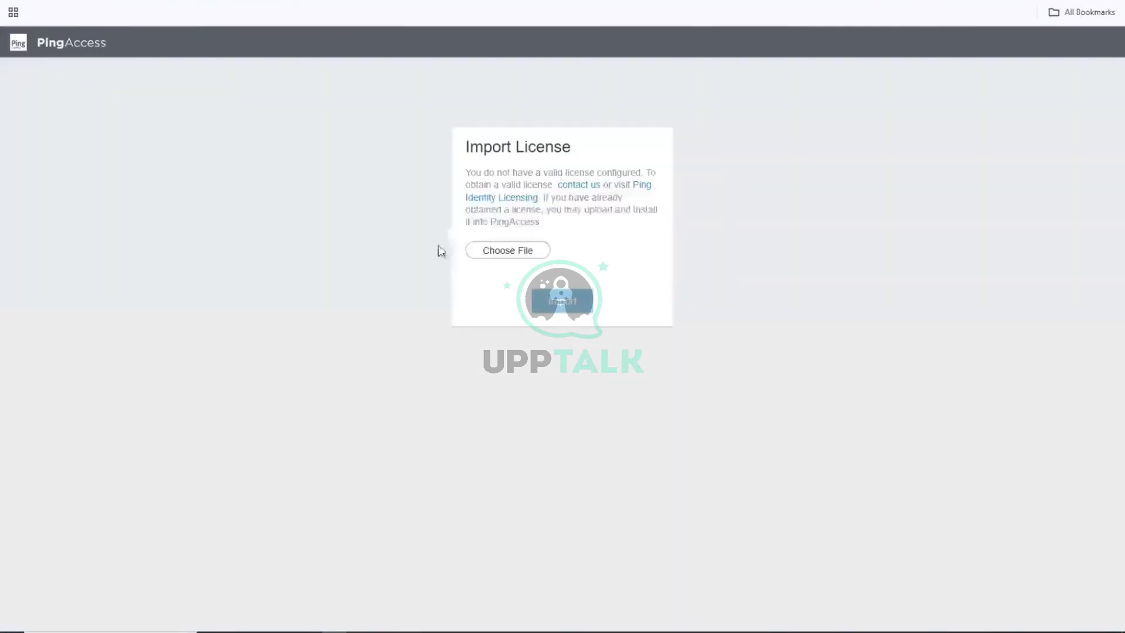
pyautogui.click(507, 250)
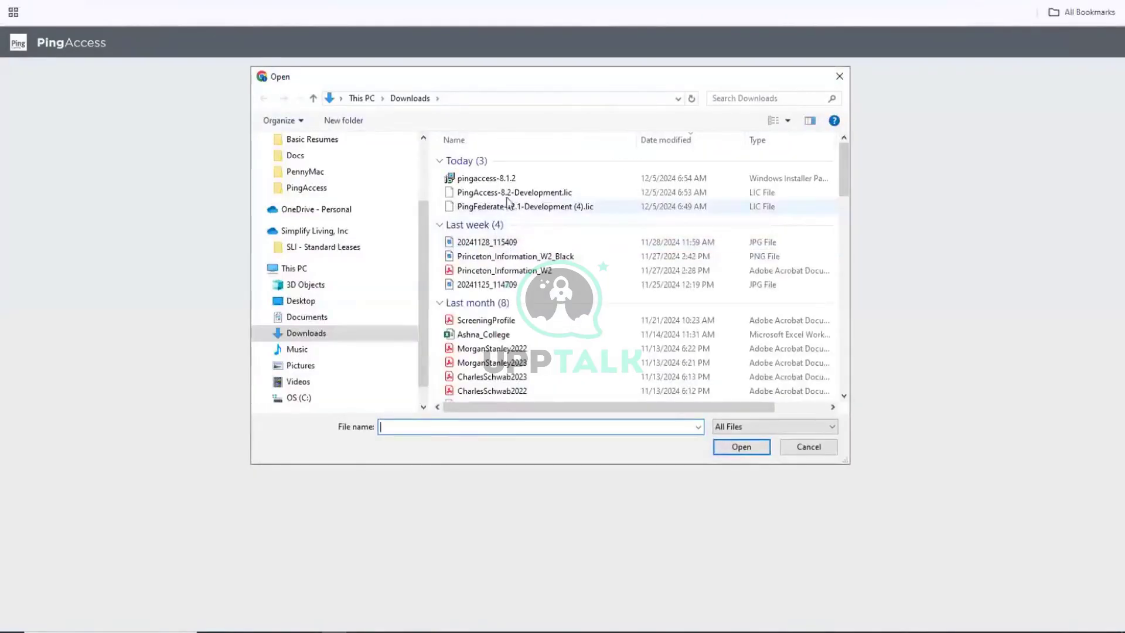
pyautogui.click(507, 194)
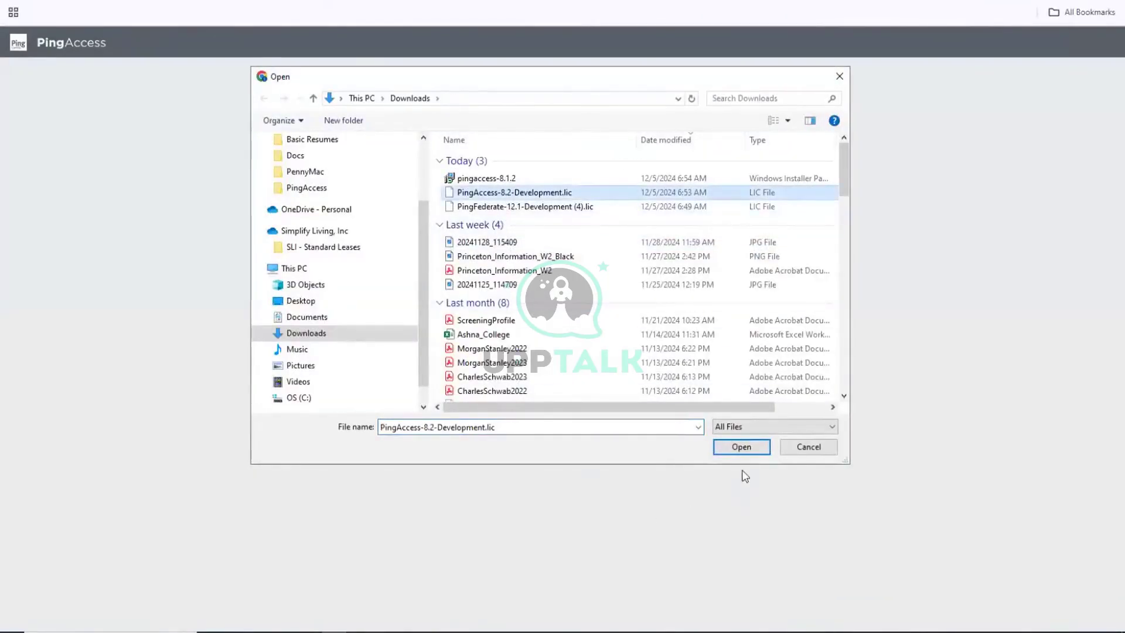
pyautogui.click(742, 449)
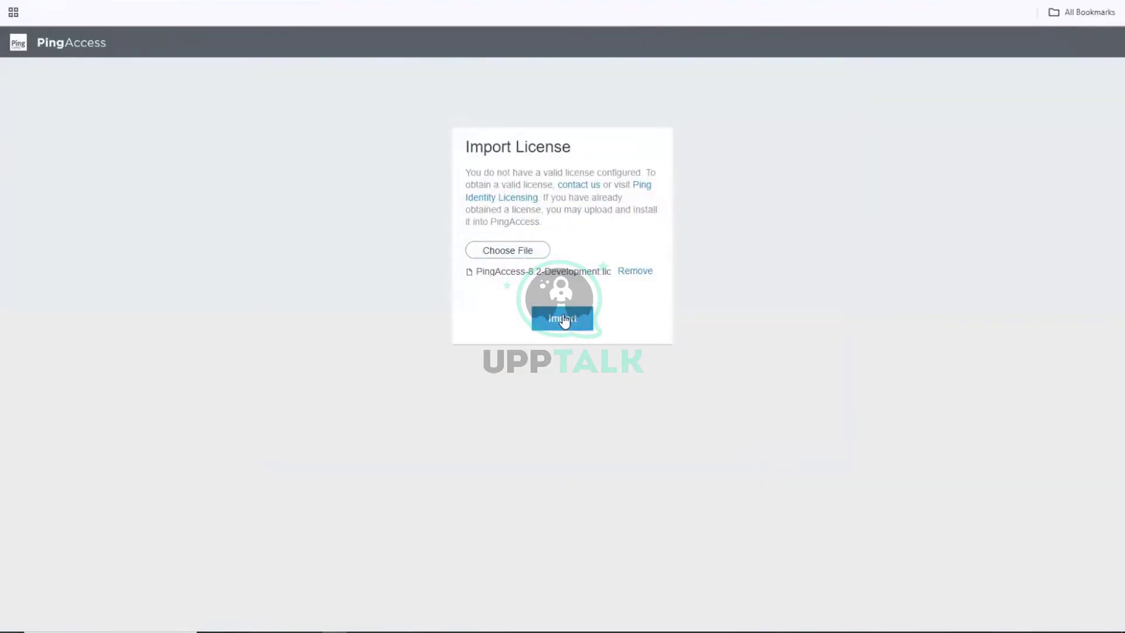
pyautogui.click(563, 317)
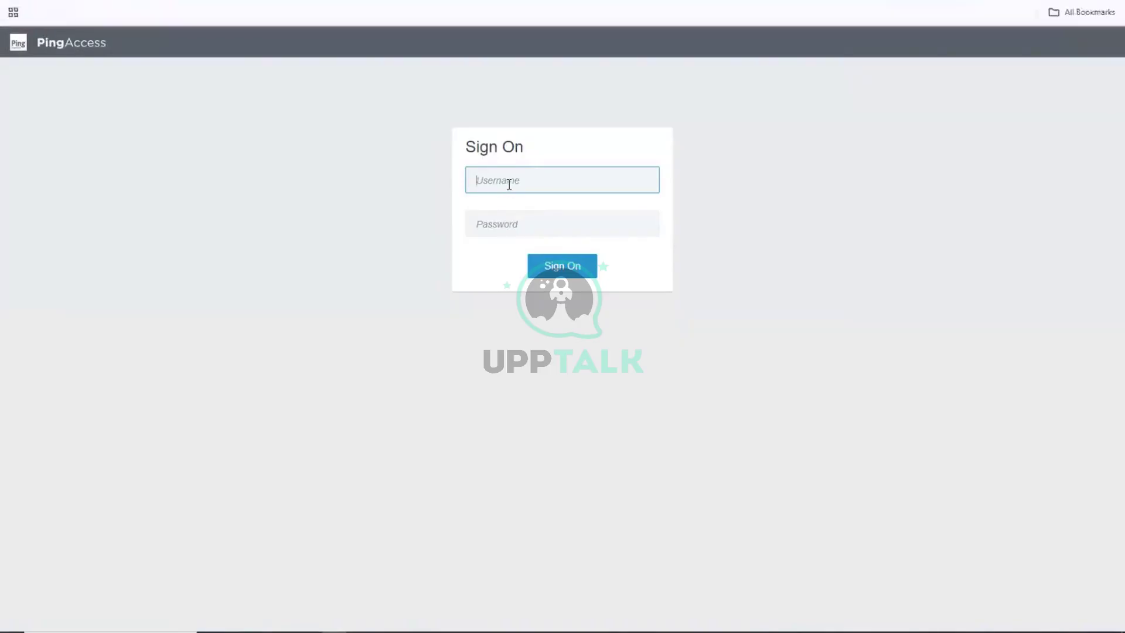
# Sign on as Administrator with the default password and accept the subscription agreement.
pyautogui.click(510, 184)
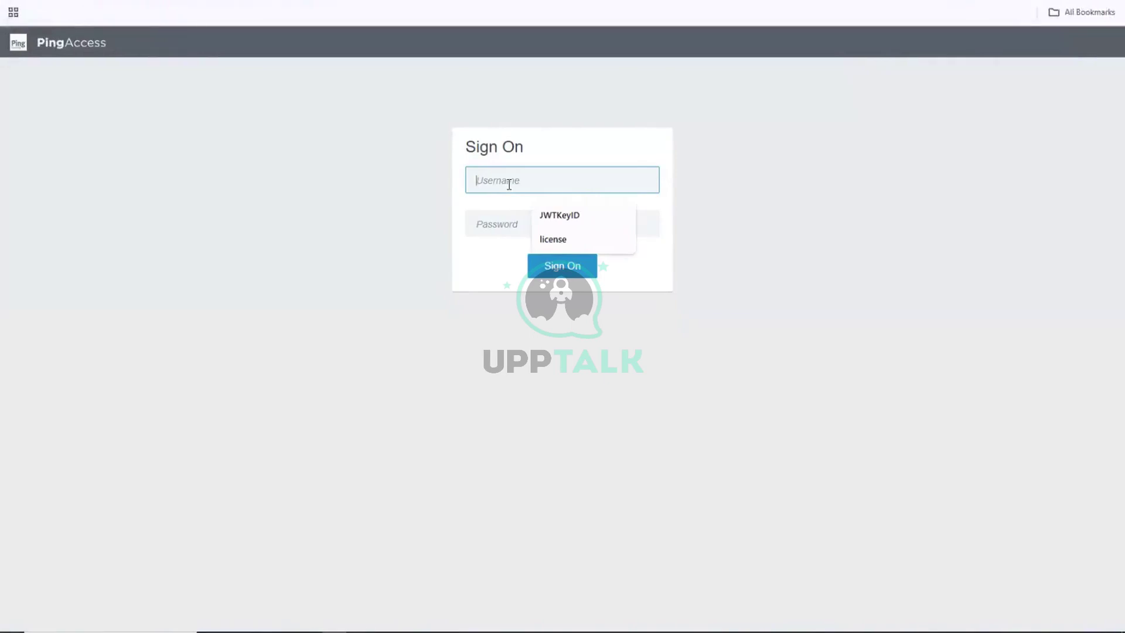
pyautogui.write('Ad')
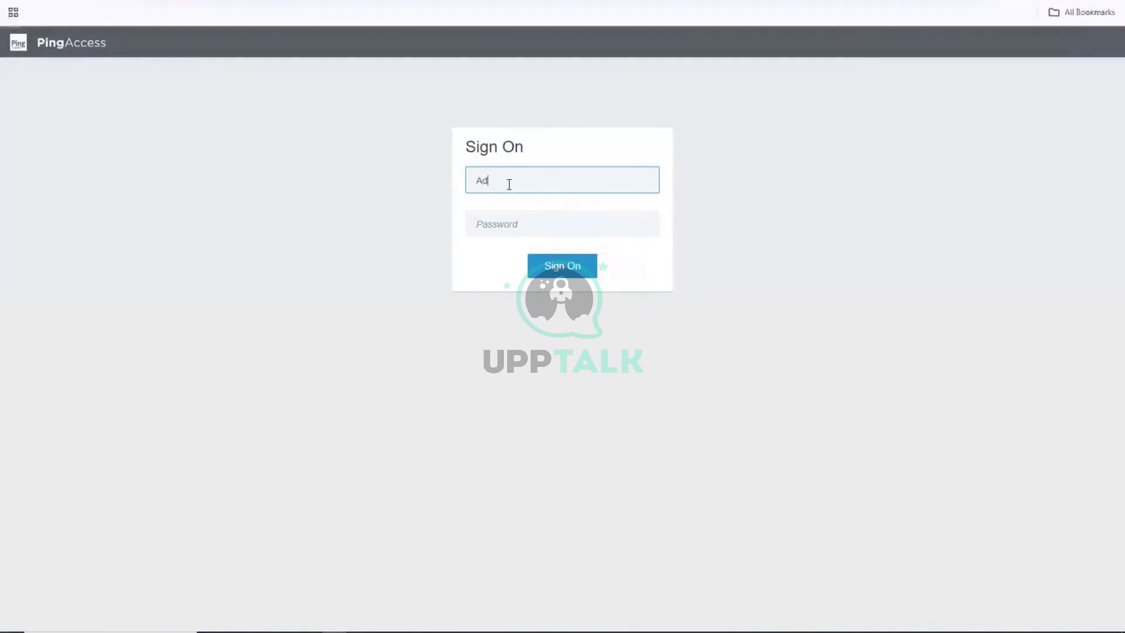
pyautogui.write('minis')
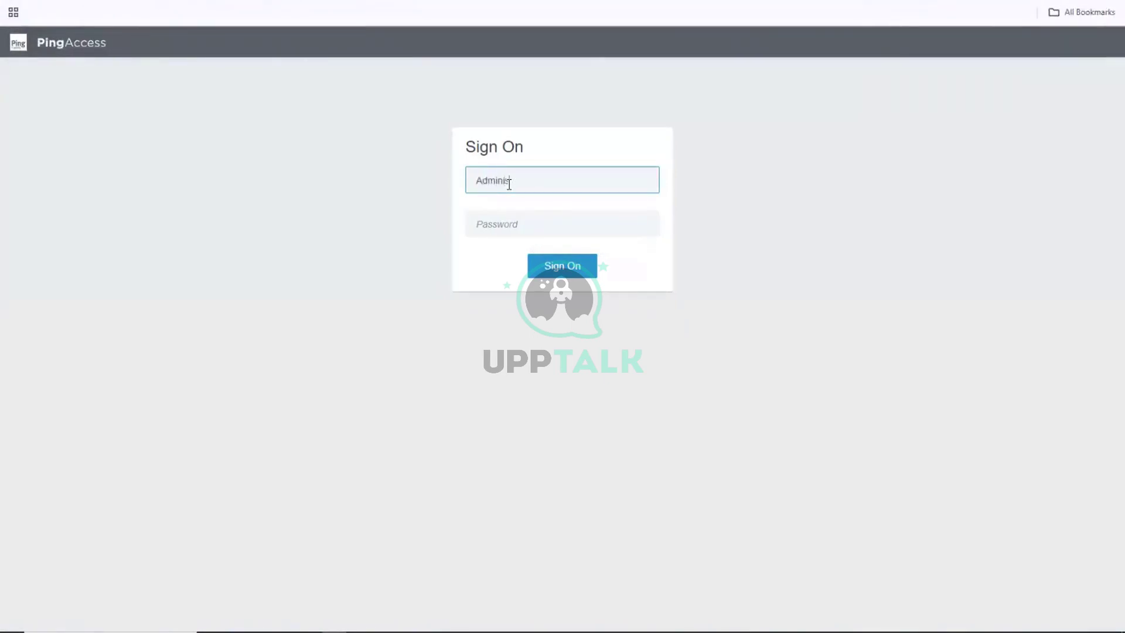
pyautogui.write('trator')
pyautogui.press('Tab')
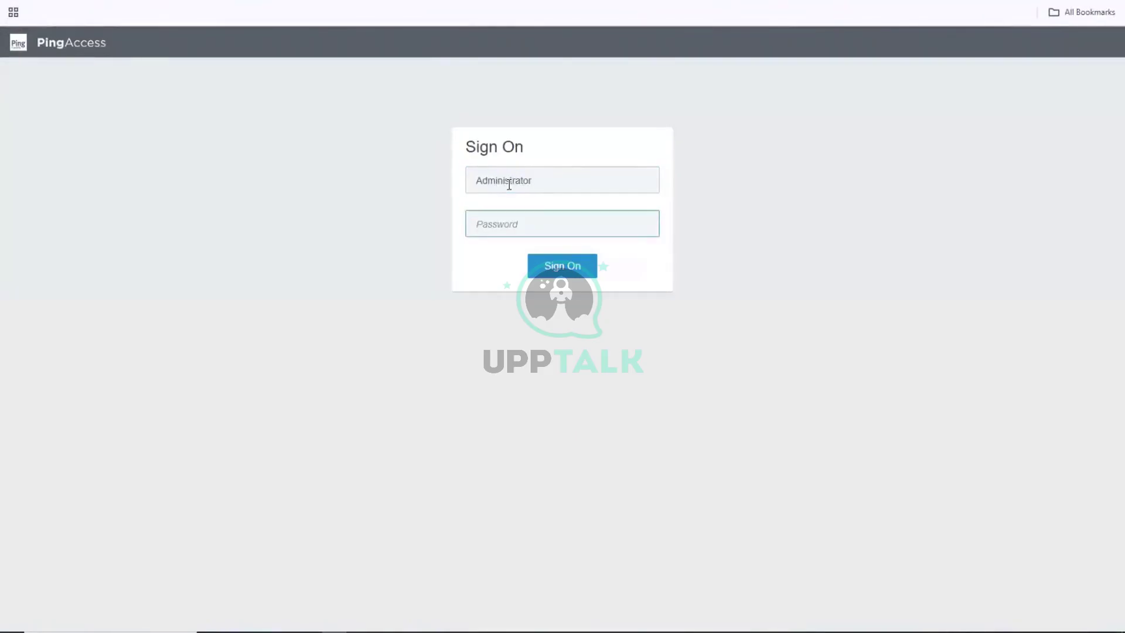
pyautogui.write('•')
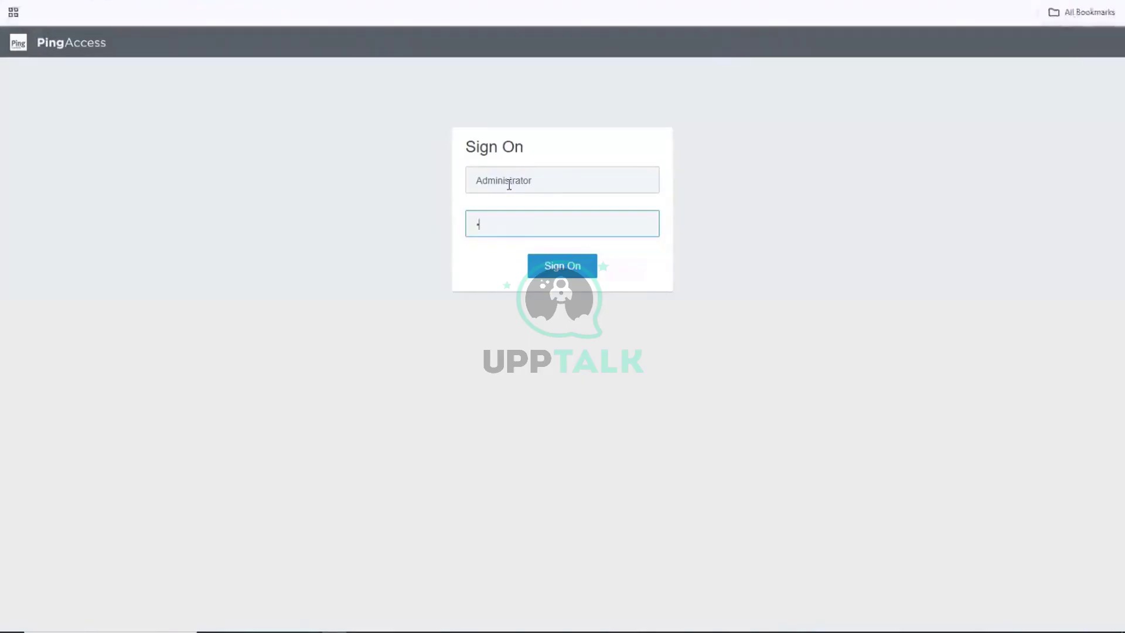
pyautogui.write('••••••')
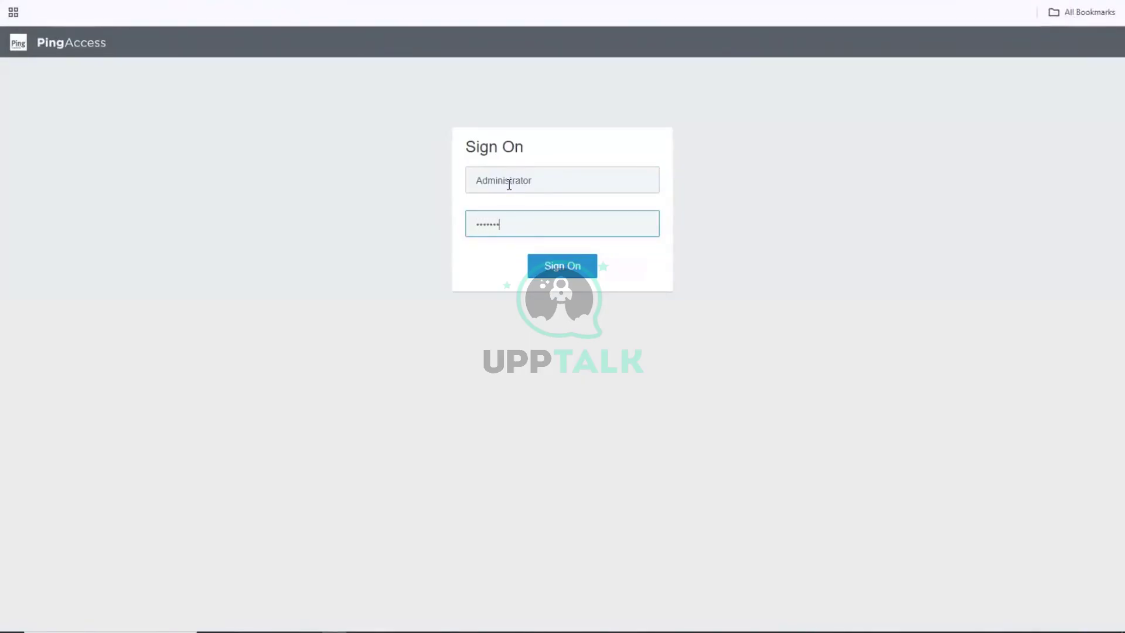
pyautogui.click(567, 264)
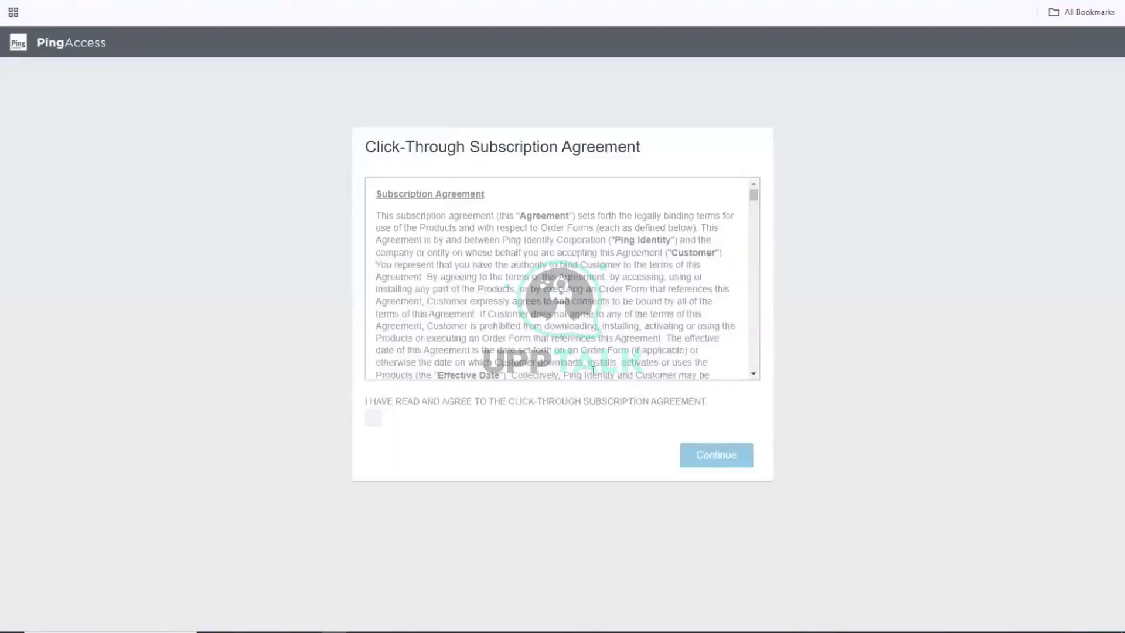
pyautogui.click(374, 420)
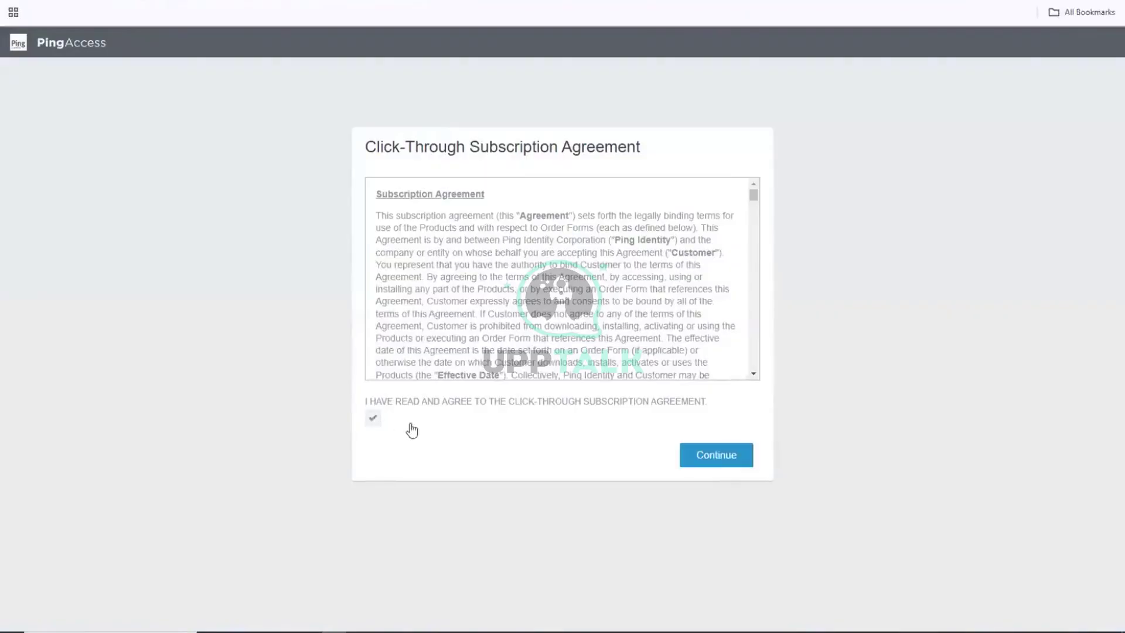
pyautogui.click(730, 451)
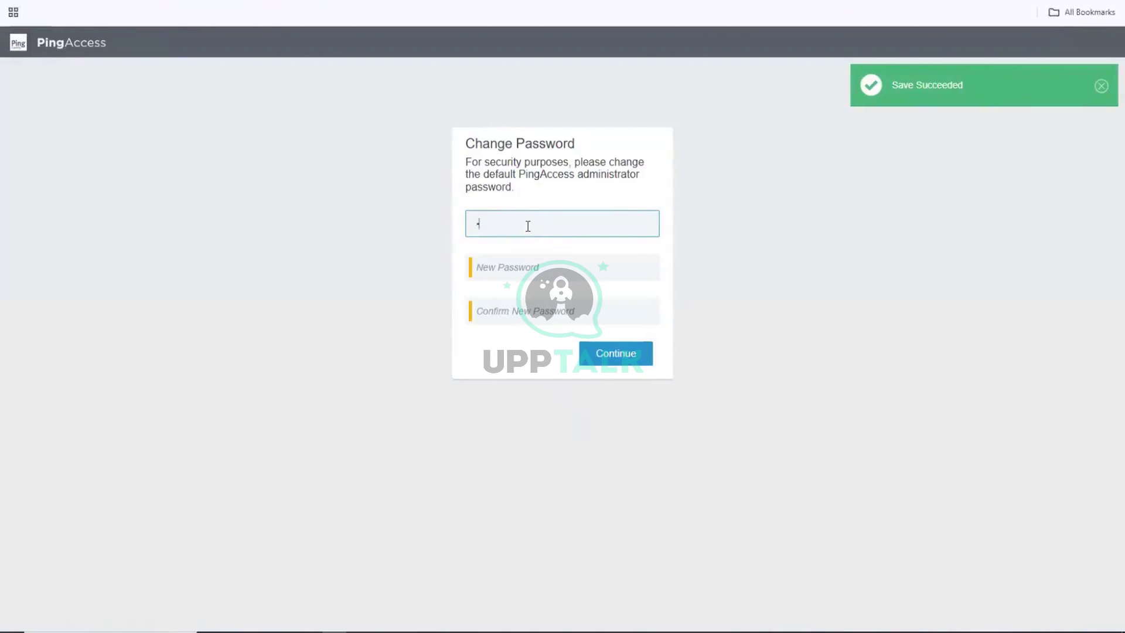
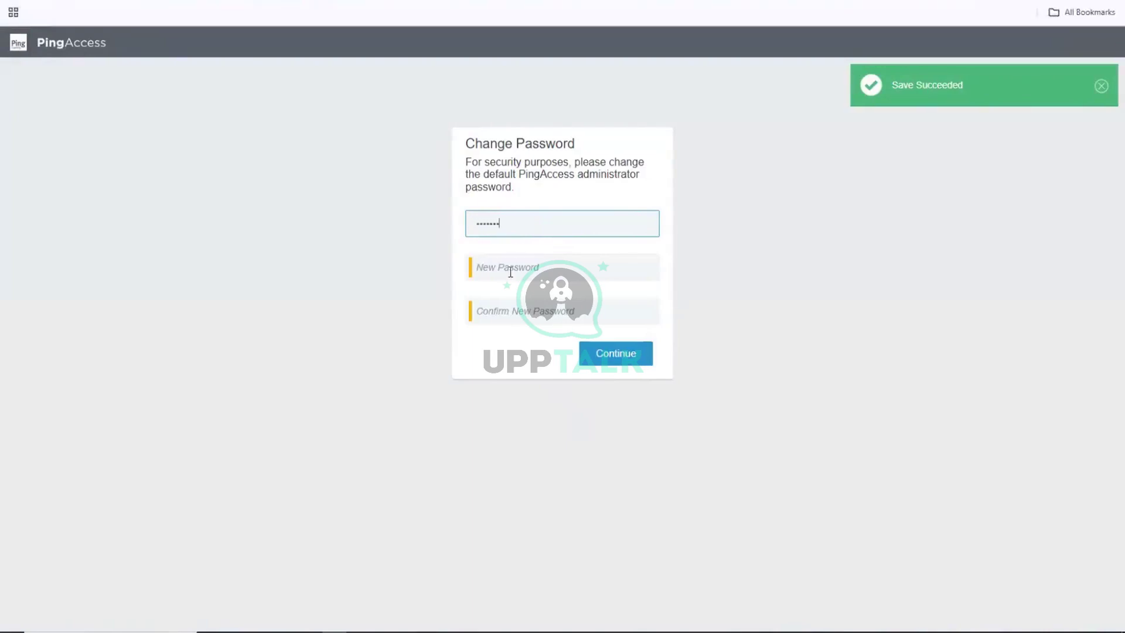
# Replace the default administrator password with a new password, entered and confirmed.
pyautogui.click(511, 272)
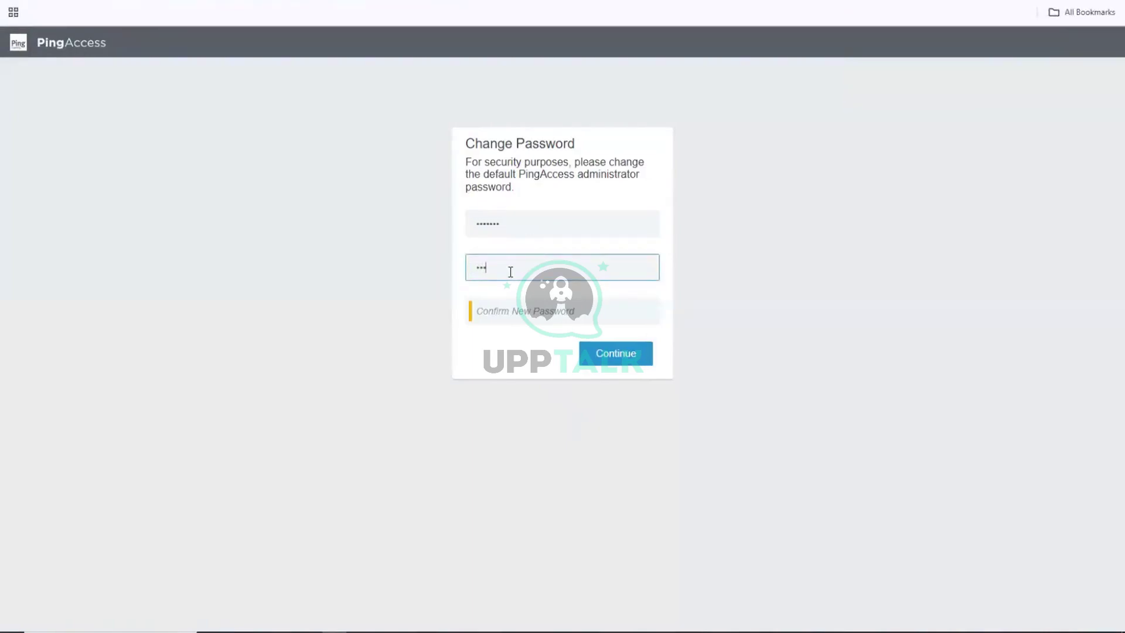
pyautogui.press('Tab')
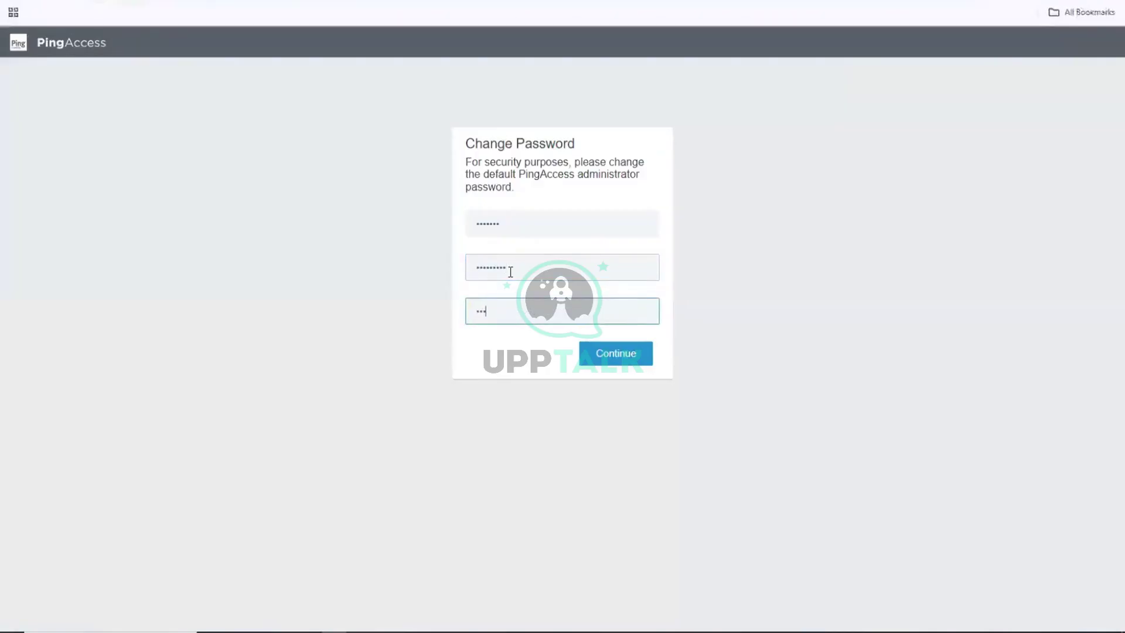
pyautogui.click(614, 364)
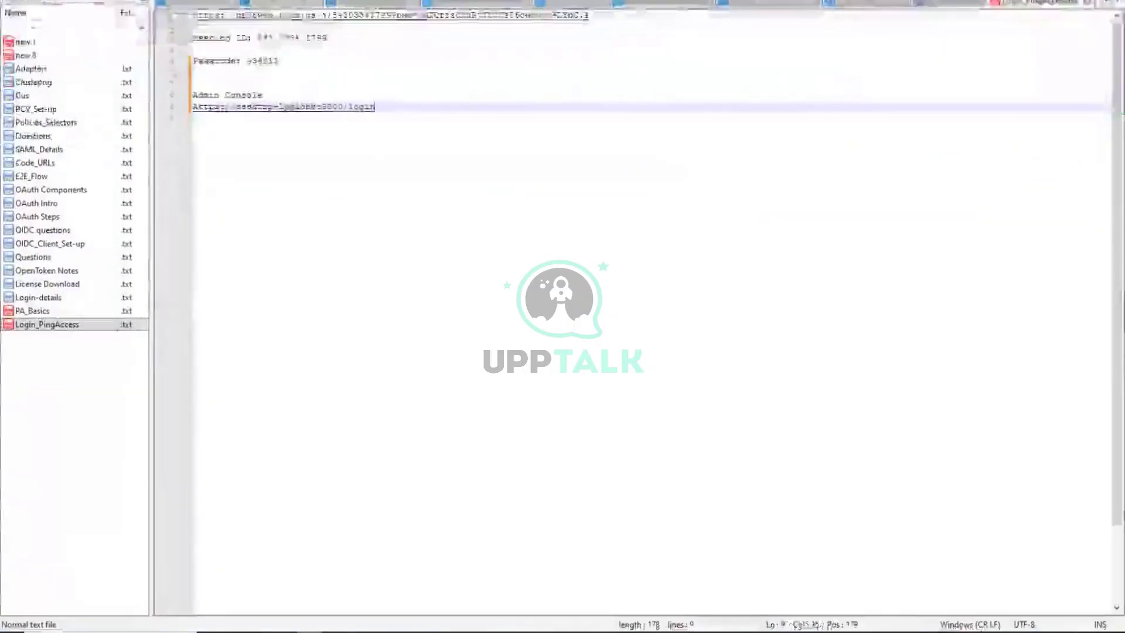
# On line 11, note the Administrator username and default password, then begin a new-password note.
pyautogui.write('Admini')
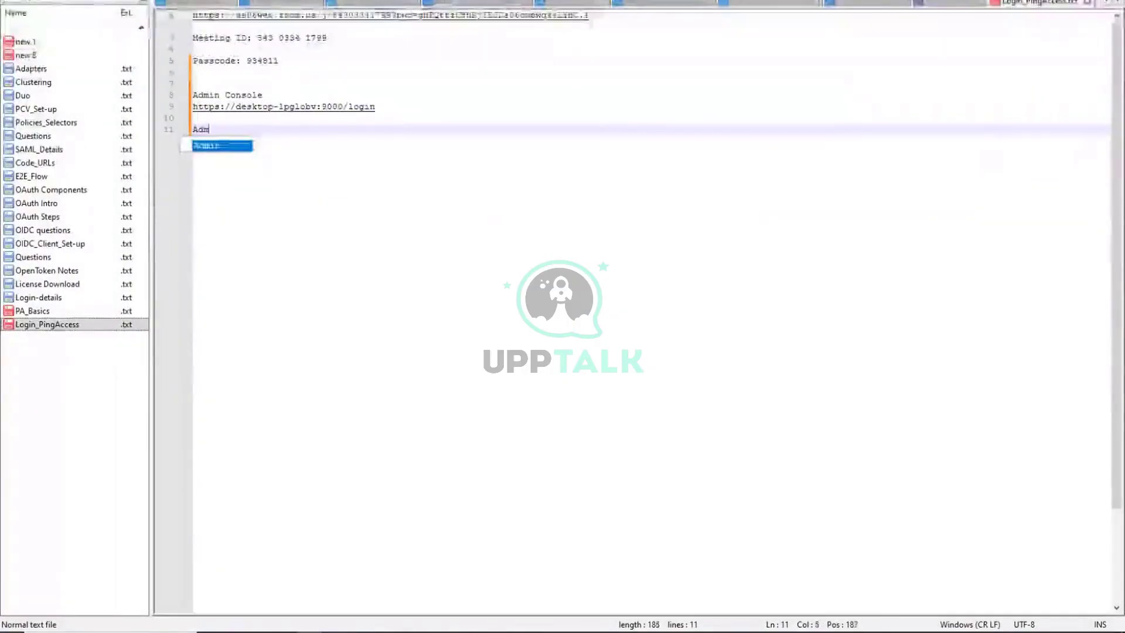
pyautogui.write('strator')
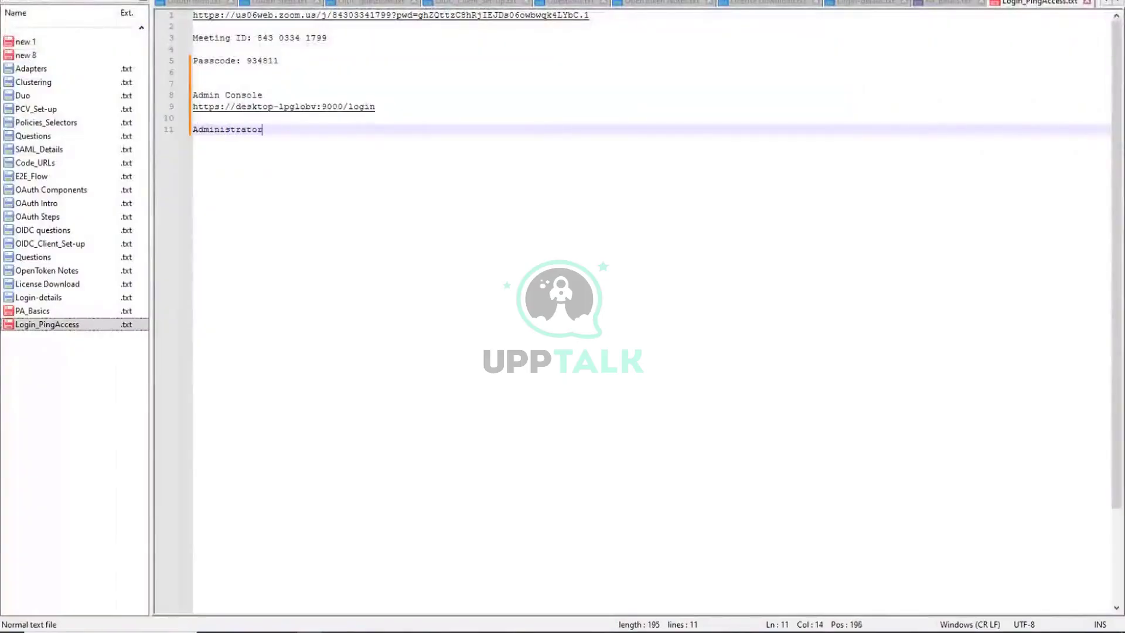
pyautogui.write('/')
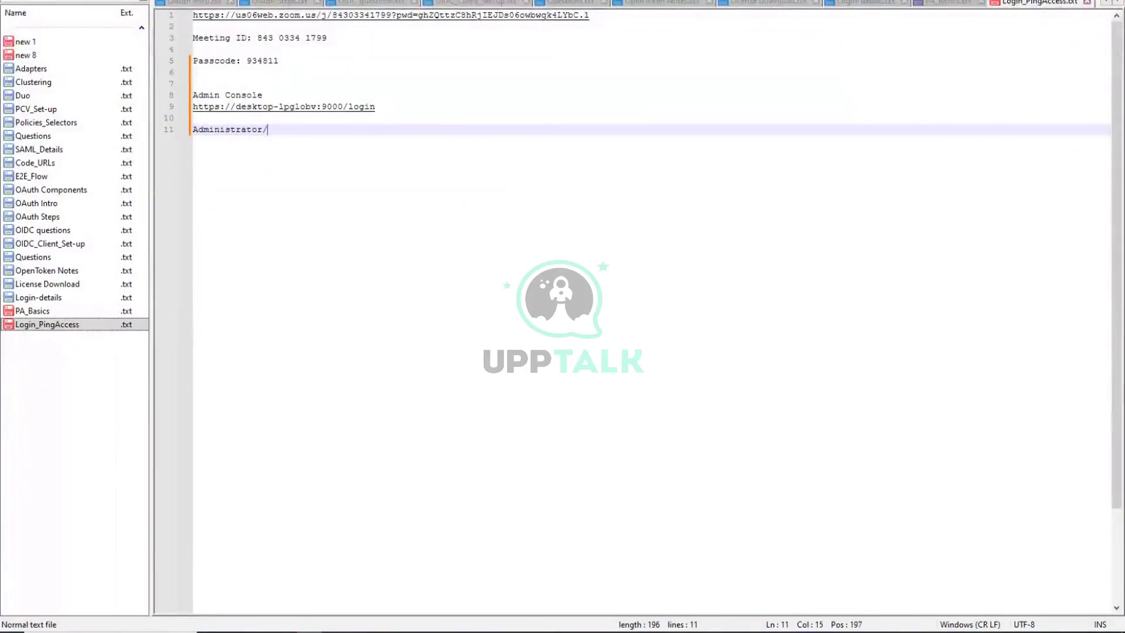
pyautogui.write('2Access - ')
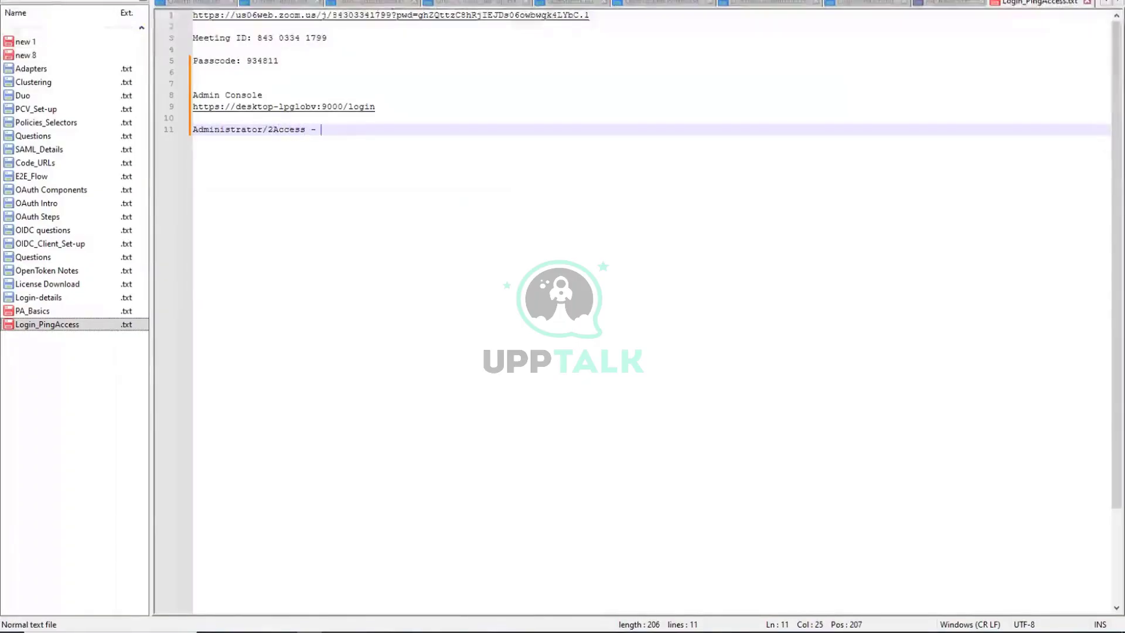
pyautogui.write('new password')
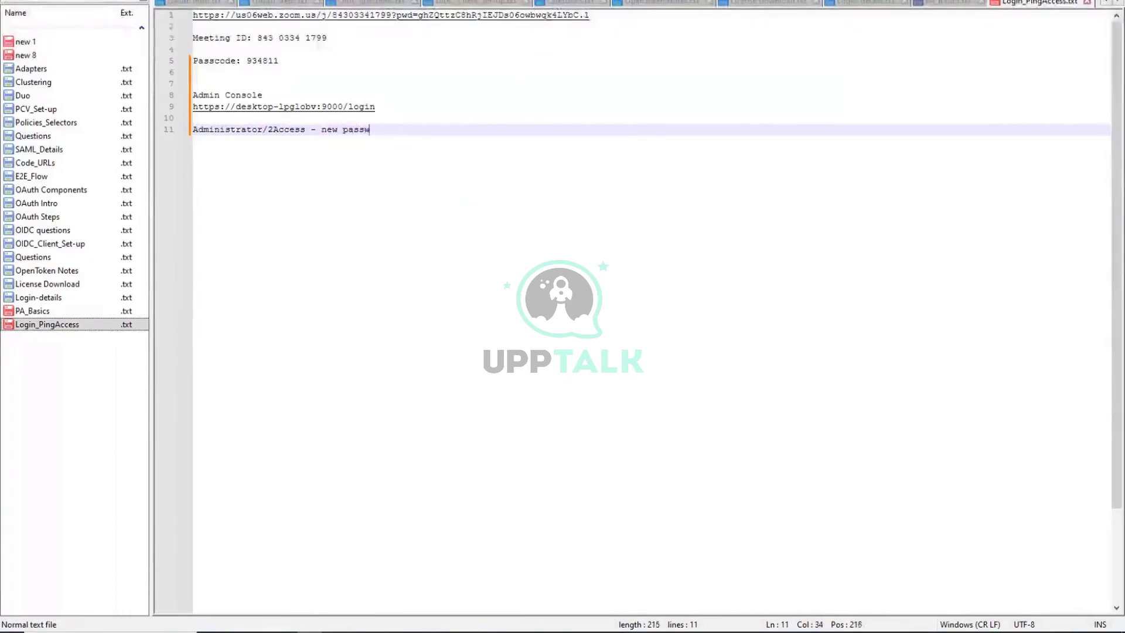